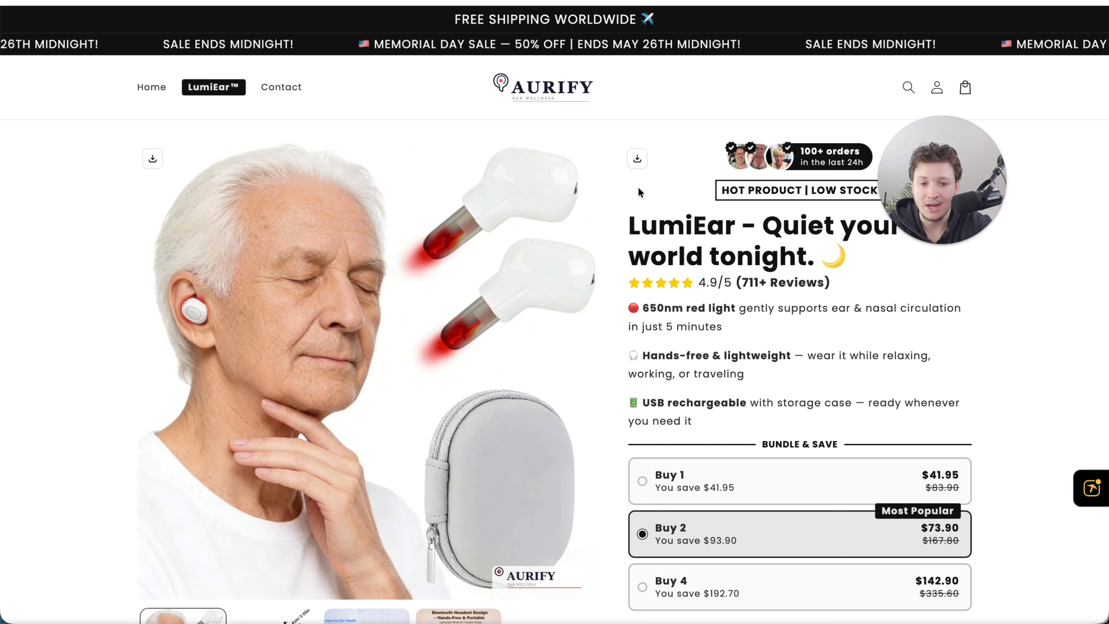
- Review the LumiEar product page, including its bundle offers, FAQ and testimonials
{"action": "scroll", "coordinate": [501, 528], "scroll_direction": "down", "scroll_amount": 5}
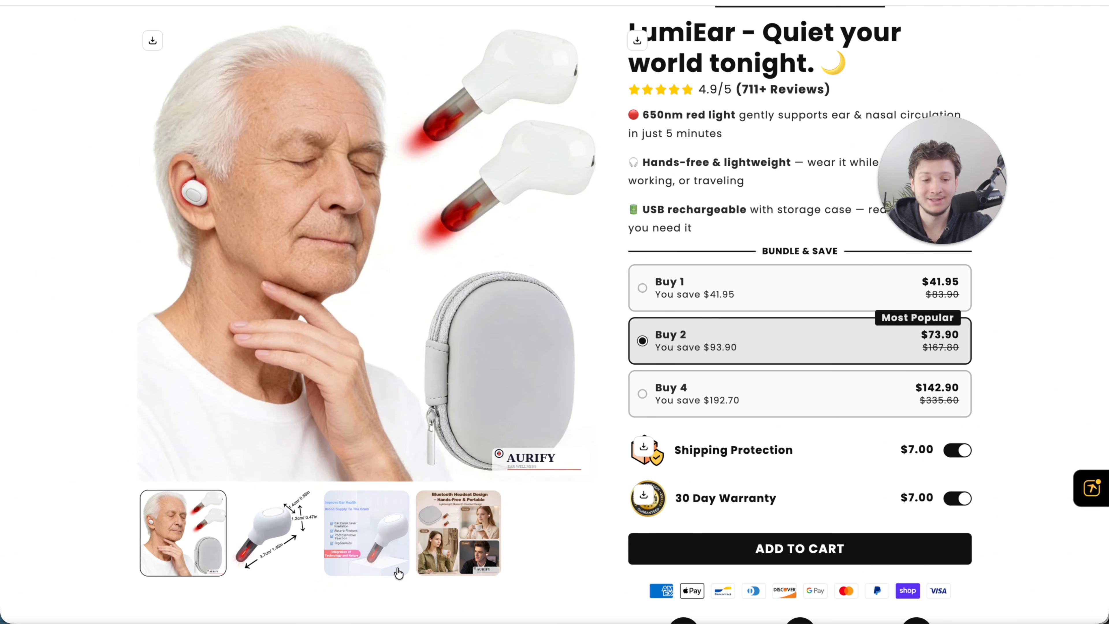
{"action": "scroll", "coordinate": [397, 572], "scroll_direction": "down", "scroll_amount": 10}
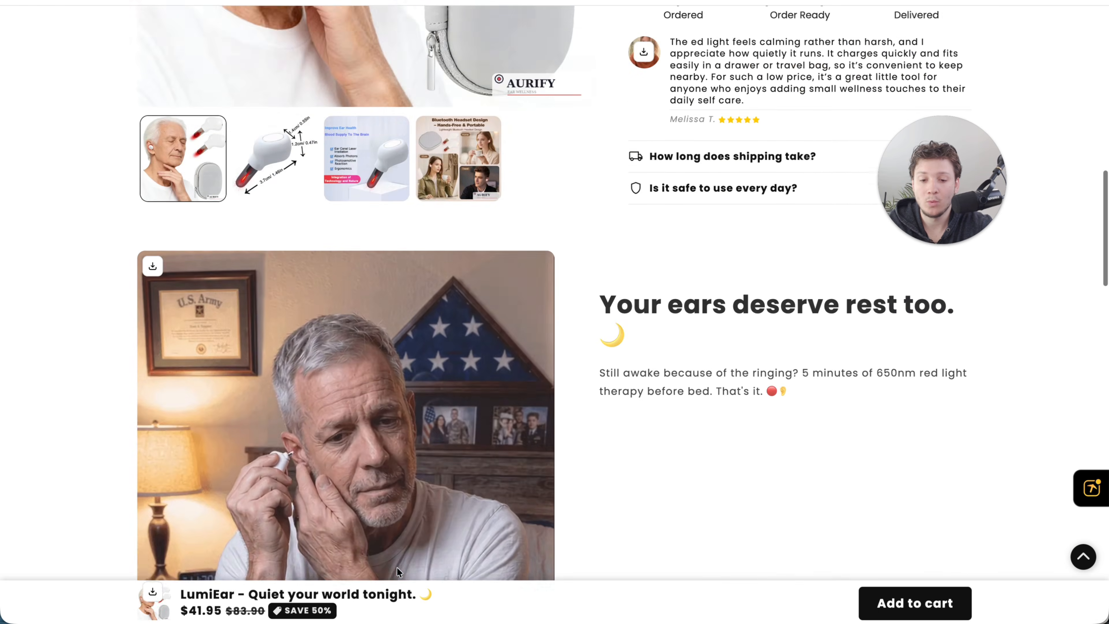
{"action": "scroll", "coordinate": [396, 567], "scroll_direction": "down", "scroll_amount": 15}
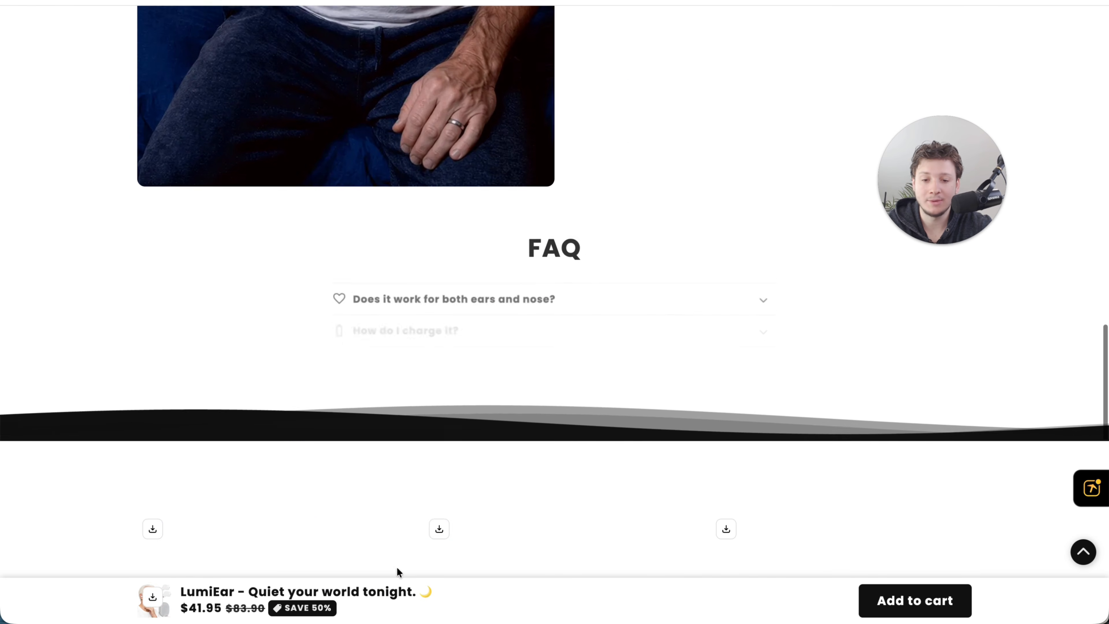
{"action": "scroll", "coordinate": [396, 566], "scroll_direction": "down", "scroll_amount": 10}
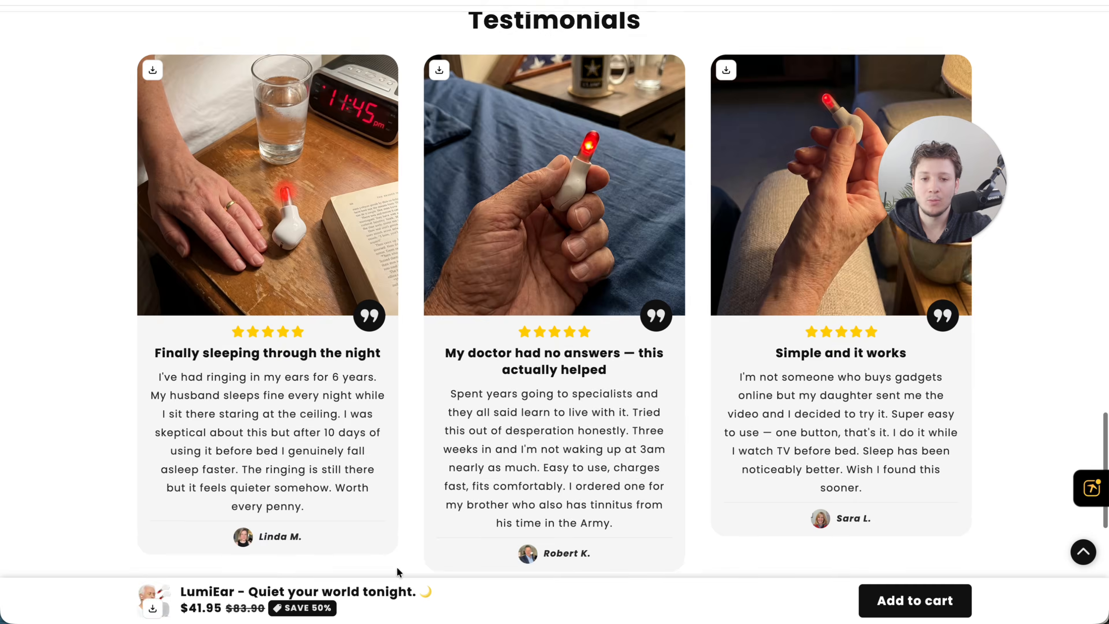
{"action": "scroll", "coordinate": [397, 566], "scroll_direction": "up", "scroll_amount": 20}
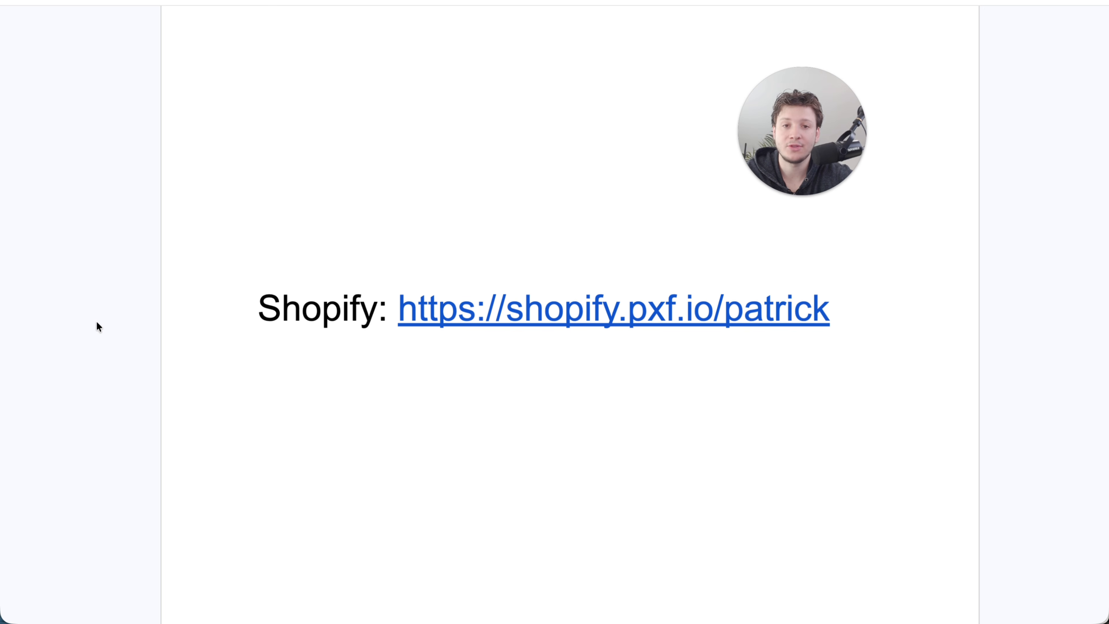
- Open Shopify through the link in the document and bring up the store's settings
{"action": "left_click", "coordinate": [592, 313]}
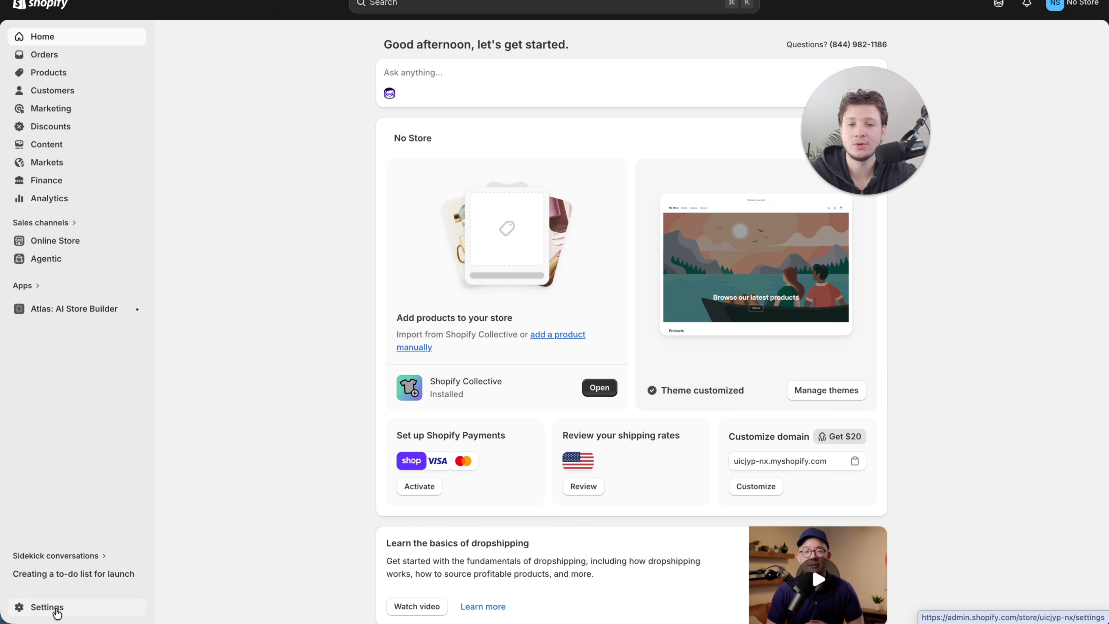
{"action": "left_click", "coordinate": [51, 611]}
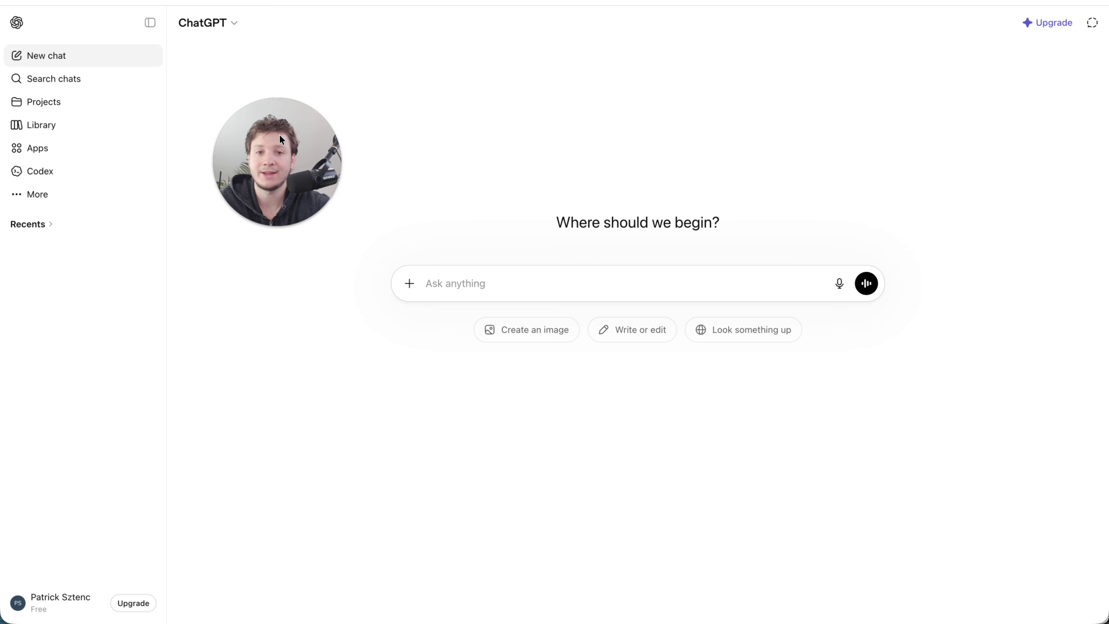
- In ChatGPT, write "I am dropshipping this product: Lumi Ear, helps with ringing ears." with the product page's link pasted below
{"action": "type", "text": "I am dropshipping t"}
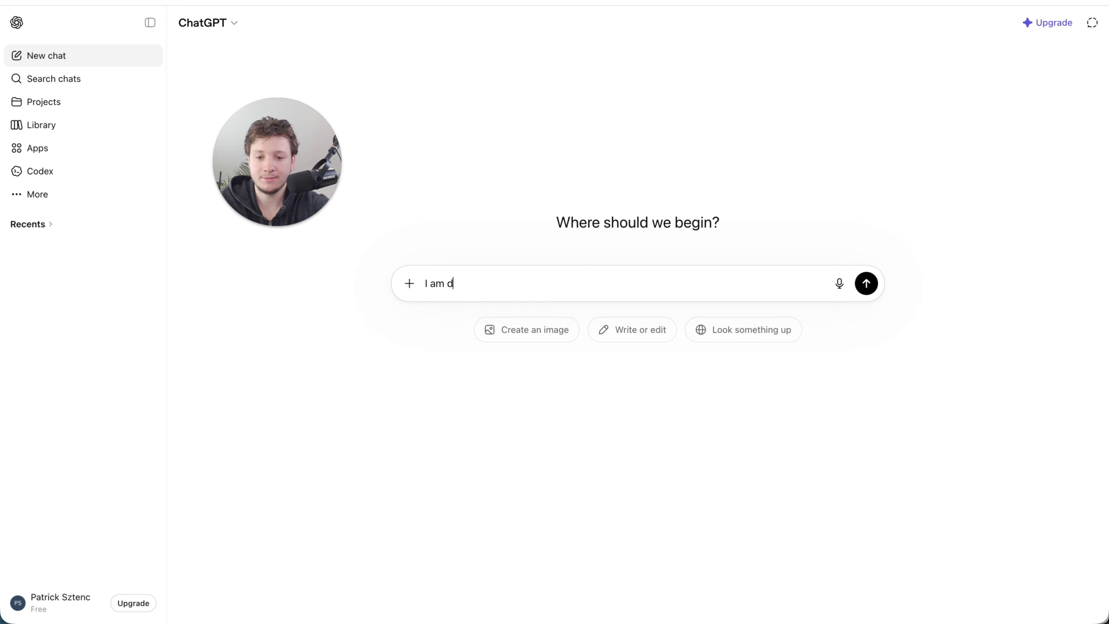
{"action": "type", "text": "his product:"}
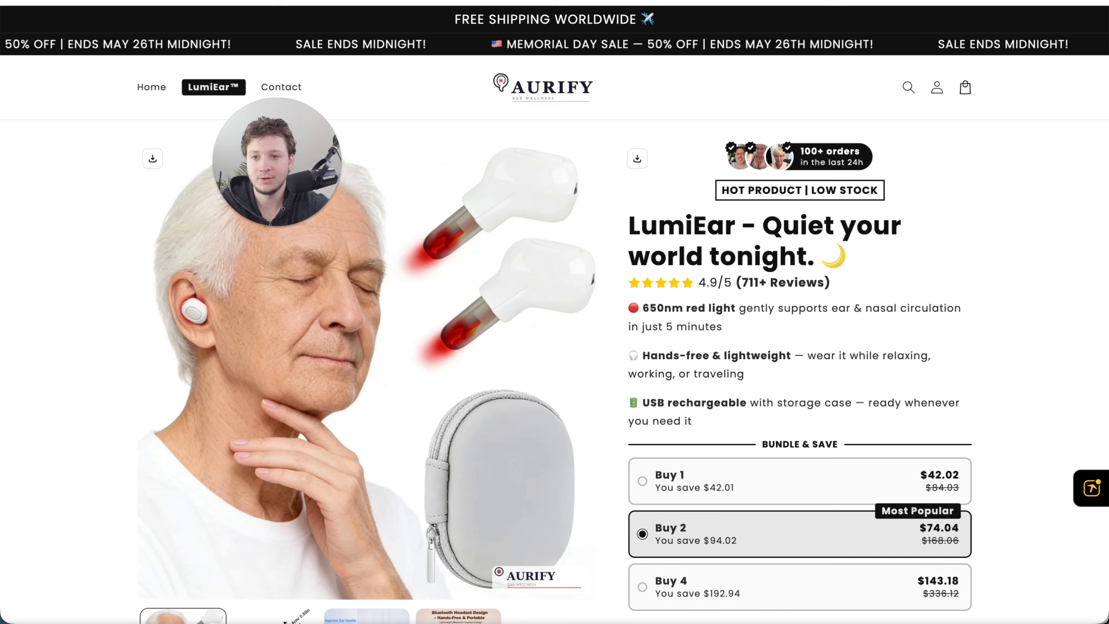
{"action": "key", "text": "shift+Return"}
{"action": "key", "text": "shift+Return"}
{"action": "type", "text": "https://lumiear.store/products/eardevice?utm_source=ig&utm_medium=social&utm_content=link_in_bio&fbclid=PAZXh0bgNhZW0CMTEAc3J0YwZhcHBfaWQPOTM2NjE5NzQzMzkyNDU5AAGnavRN_SNNdtui8T1jk8ayfG0WIp7o8Zid6KThuCrd0p8WPJv6XD0v4jq9lt0_aem_cNrThKl7TRd4whGL2C3QbA"}
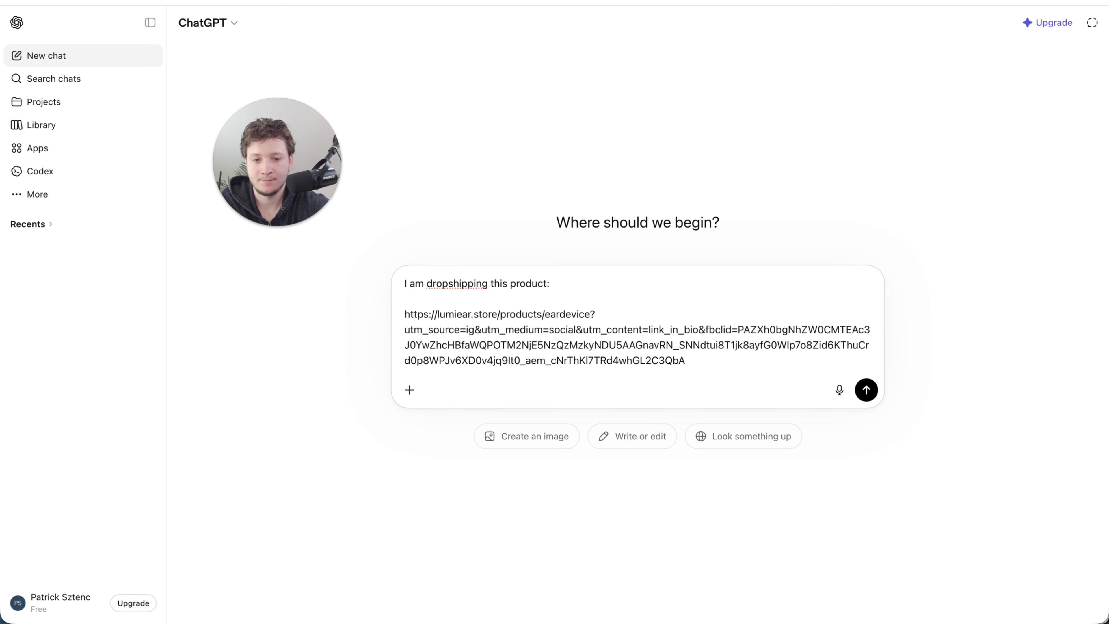
{"action": "type", "text": "Lu"}
{"action": "key", "text": "BackSpace"}
{"action": "key", "text": "BackSpace"}
{"action": "type", "text": " Lumi Ear"}
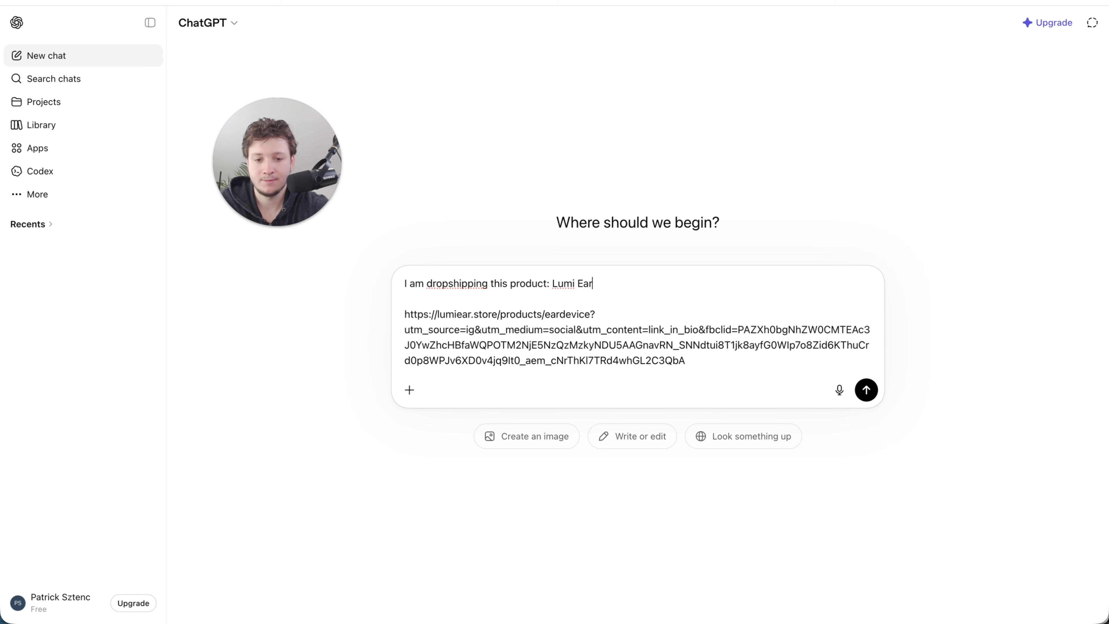
{"action": "type", "text": ", helps with ri"}
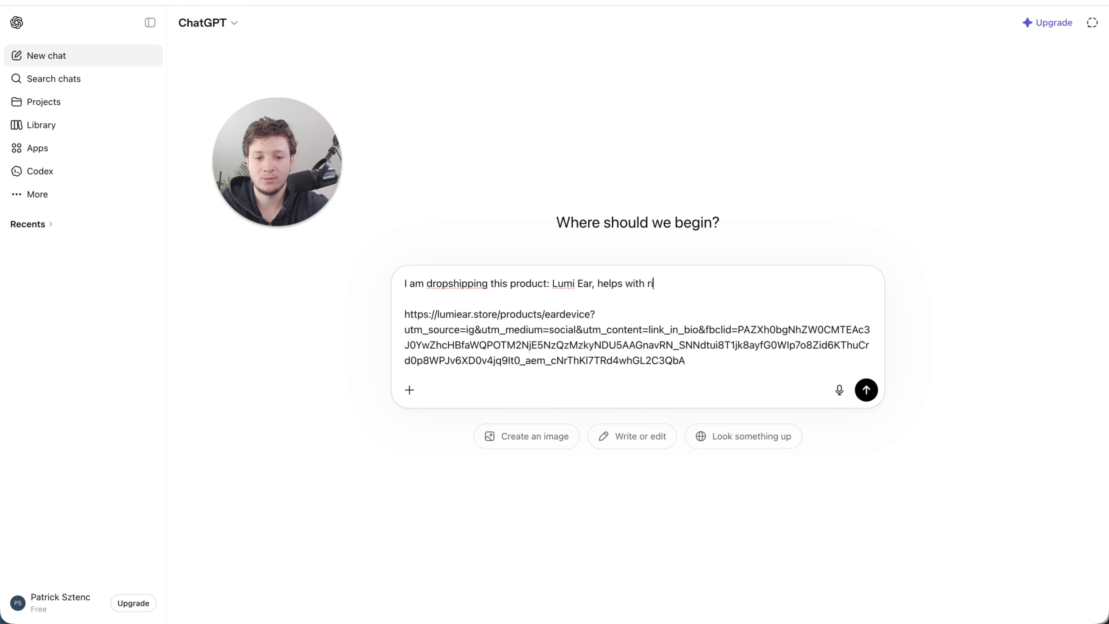
{"action": "type", "text": "nging ears."}
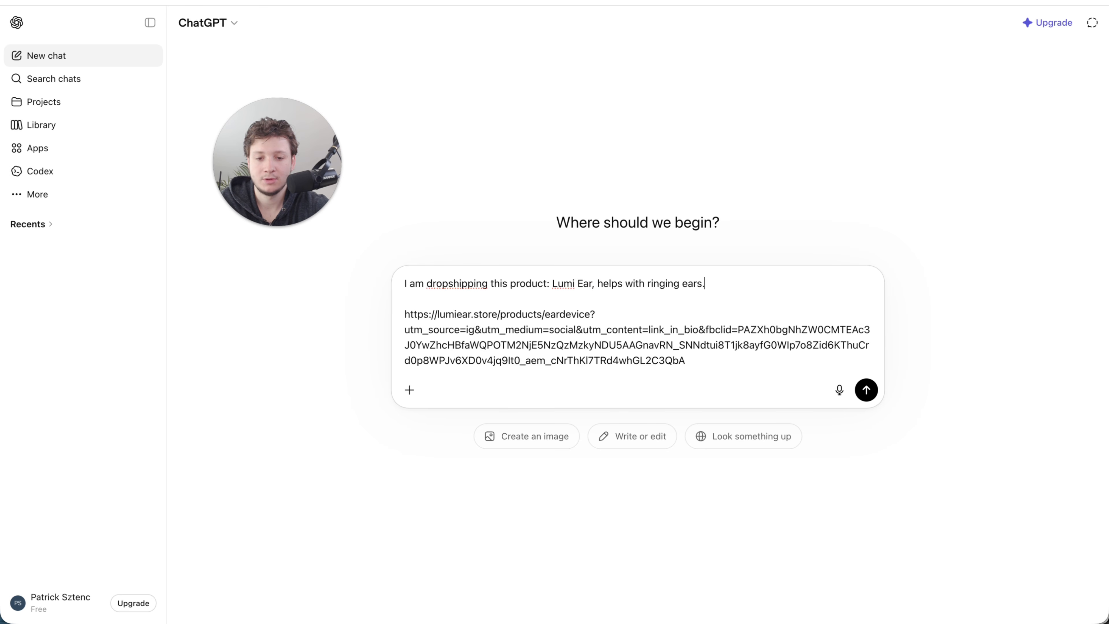
- Add the request "Please give me some brand names for my store" below the product link and send the prompt
{"action": "left_click", "coordinate": [731, 366]}
{"action": "key", "text": "shift+Return"}
{"action": "key", "text": "shift+Return"}
{"action": "type", "text": "Gif"}
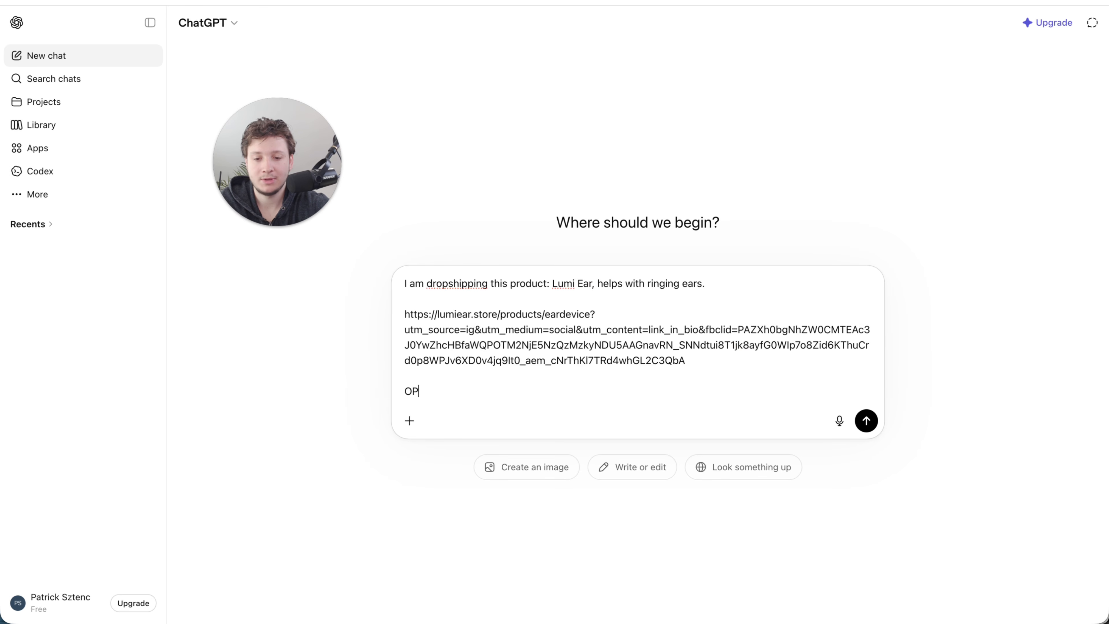
{"action": "key", "text": "BackSpace"}
{"action": "key", "text": "BackSpace"}
{"action": "key", "text": "BackSpace"}
{"action": "type", "text": "Please give me some brand names for my store"}
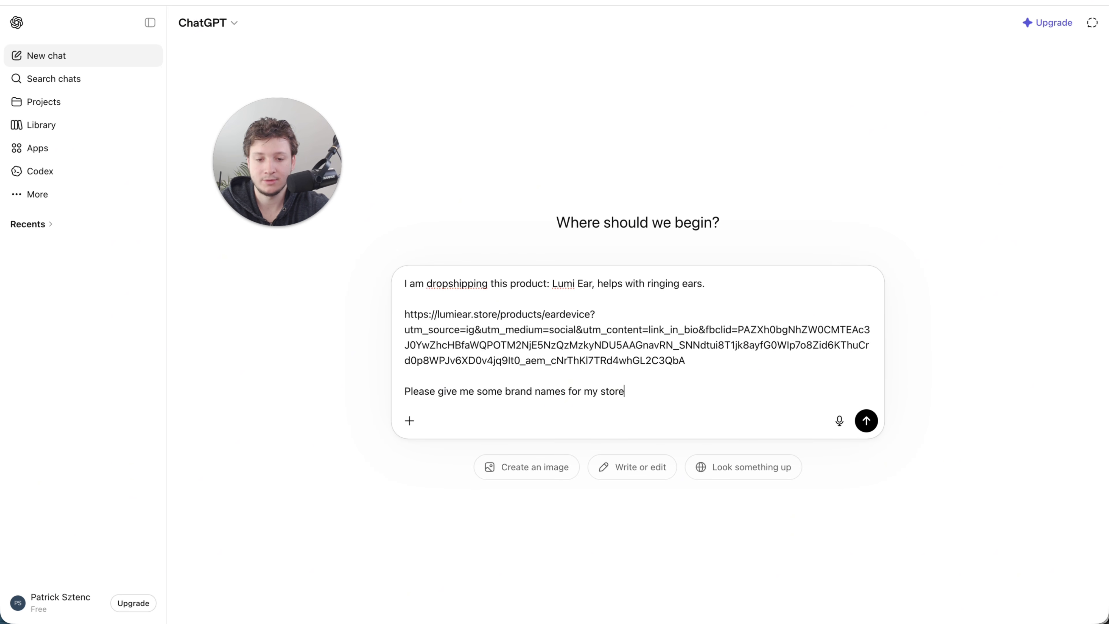
{"action": "key", "text": "Return"}
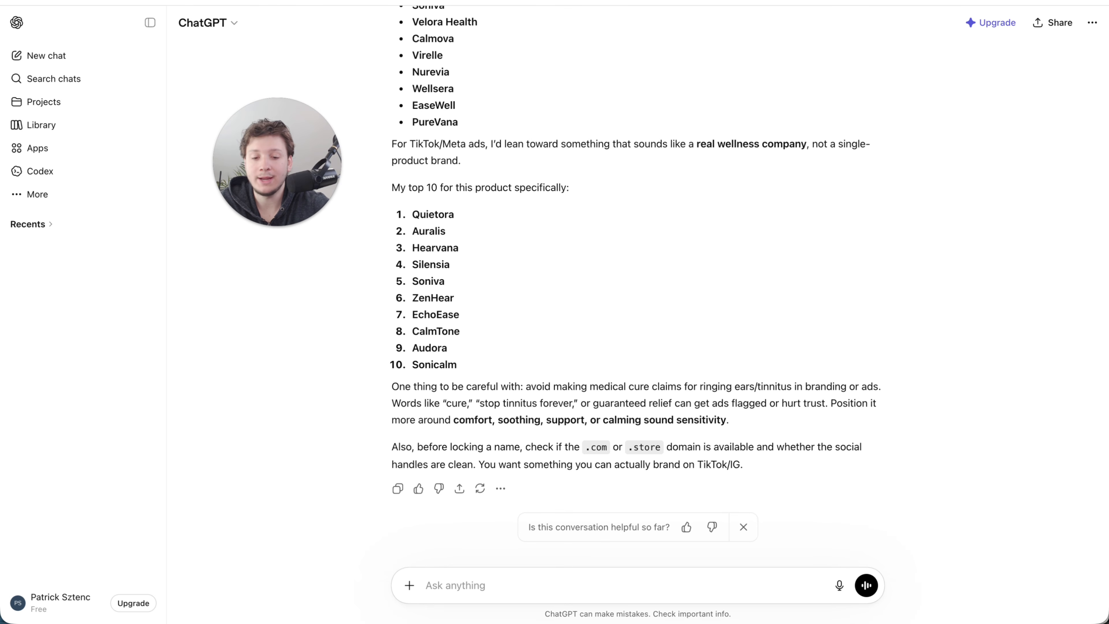
- Ask ChatGPT "Can you give me 1 name, that would work best?" and select the suggested name Quietora in the reply
{"action": "type", "text": "Can you give m"}
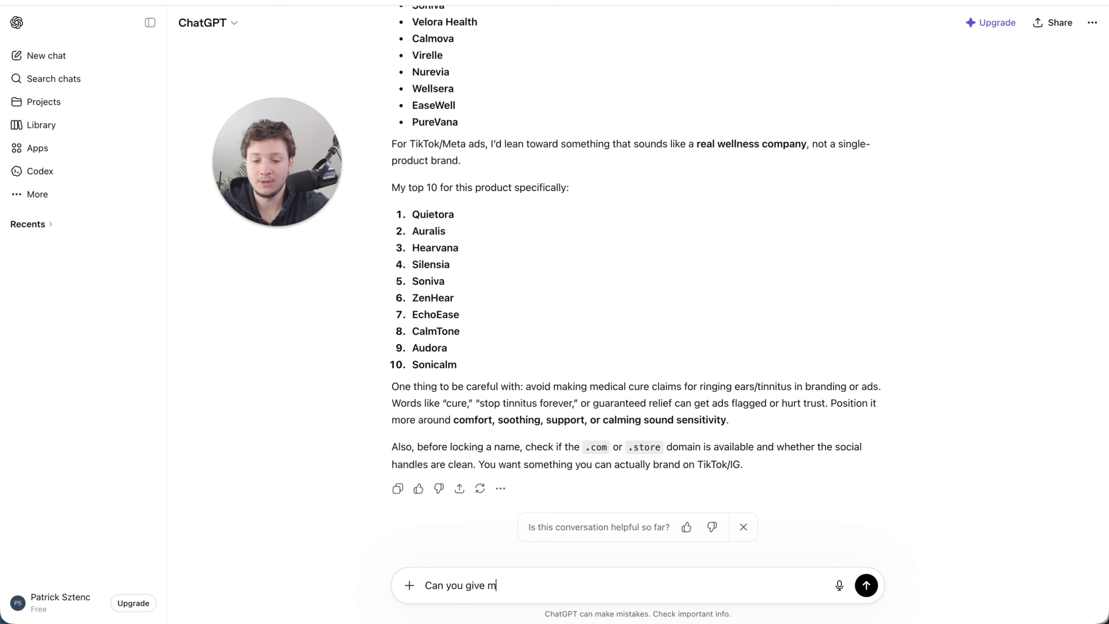
{"action": "type", "text": "e 1 nam"}
{"action": "type", "text": "e"}
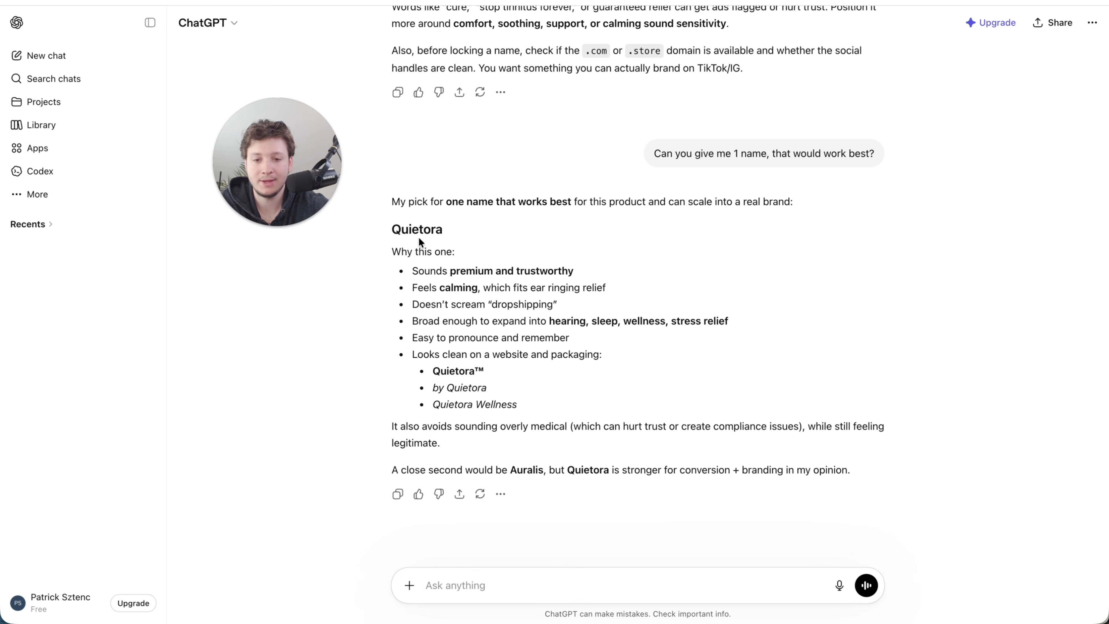
{"action": "double_click", "coordinate": [415, 232]}
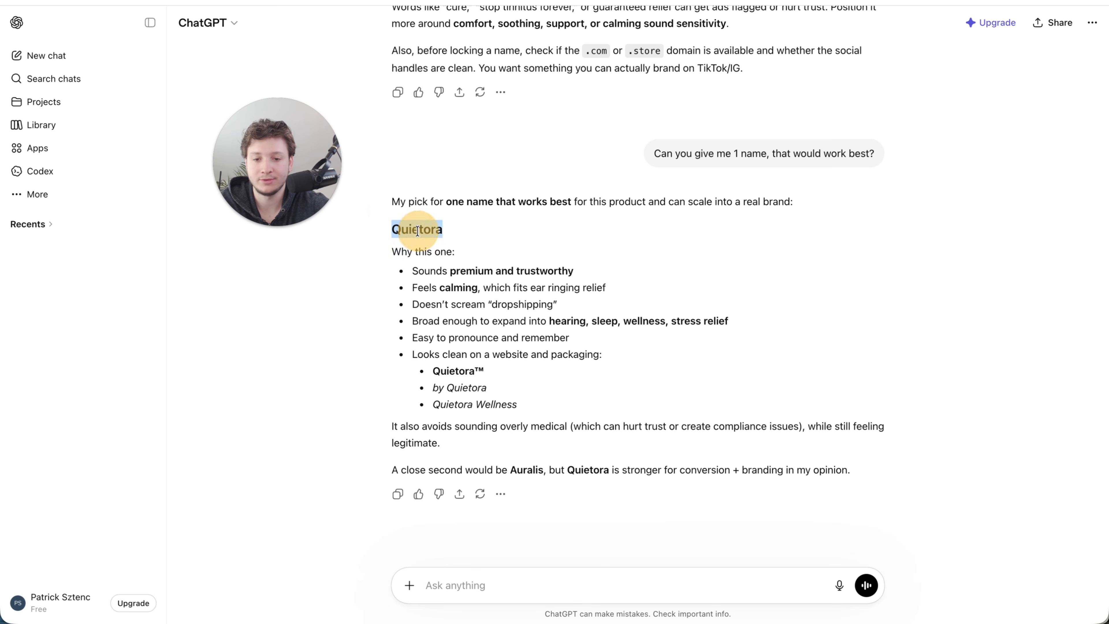
- Ask ChatGPT for a 2 worded motto
{"action": "left_click", "coordinate": [462, 587]}
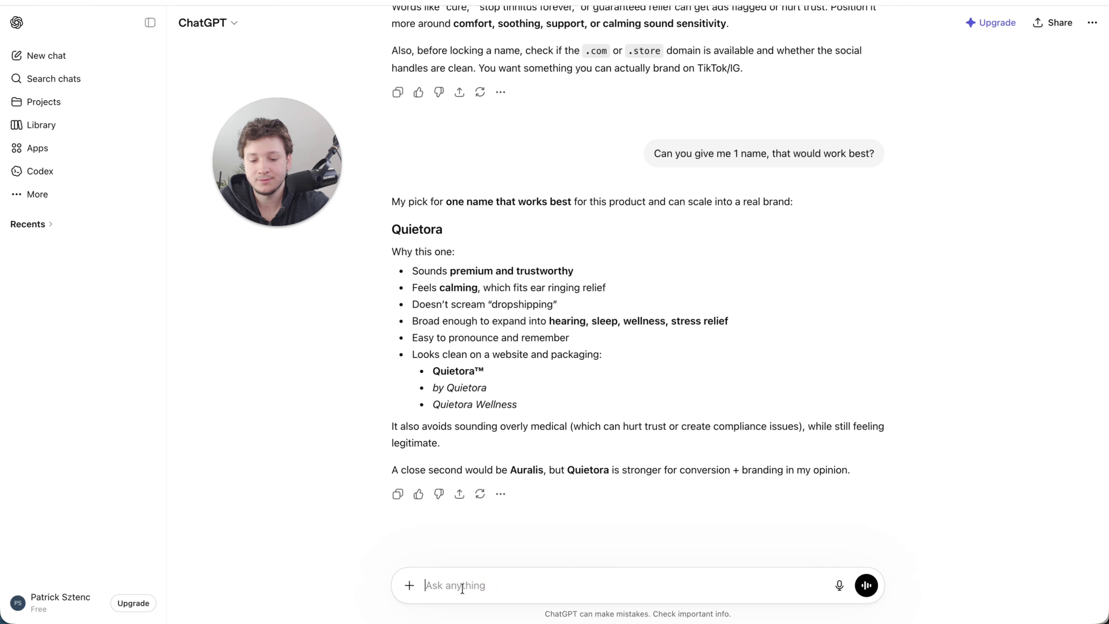
{"action": "type", "text": "Give me a 2 worded motto for"}
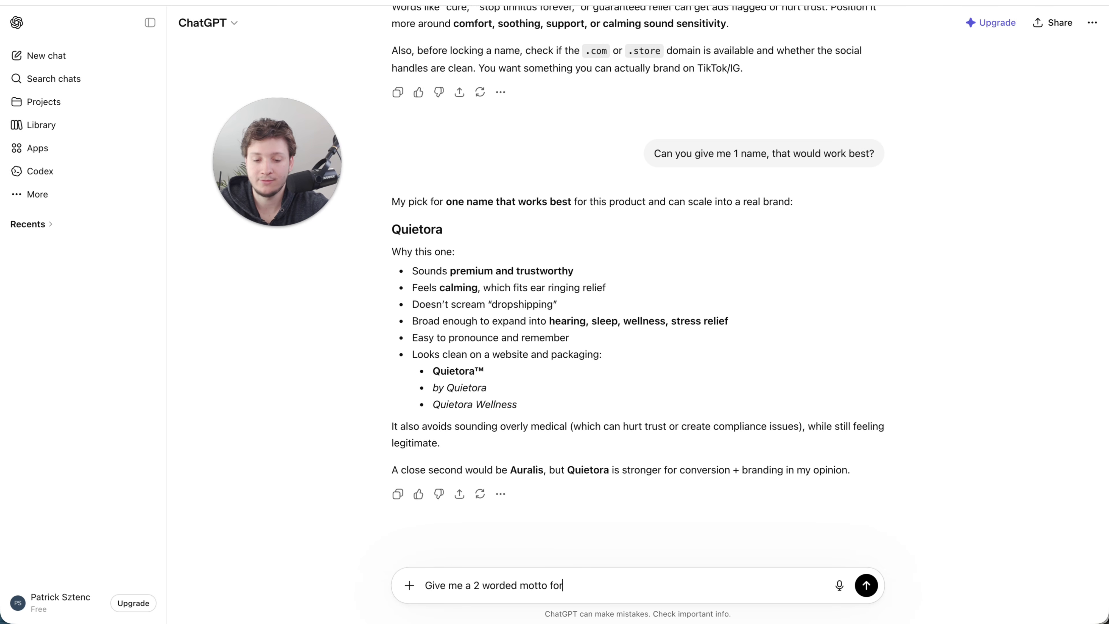
{"action": "key", "text": "Return"}
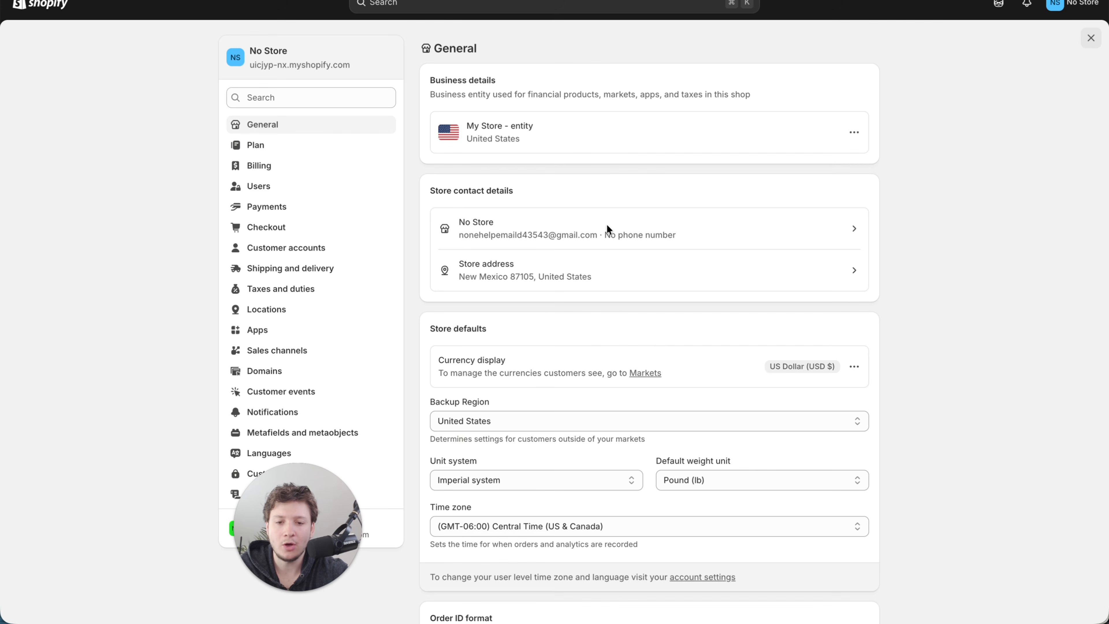
- In the Shopify store contact details, set the store name to "Quietora™ I Find Quiet", enter the brand's store email, and save
{"action": "left_click", "coordinate": [584, 228]}
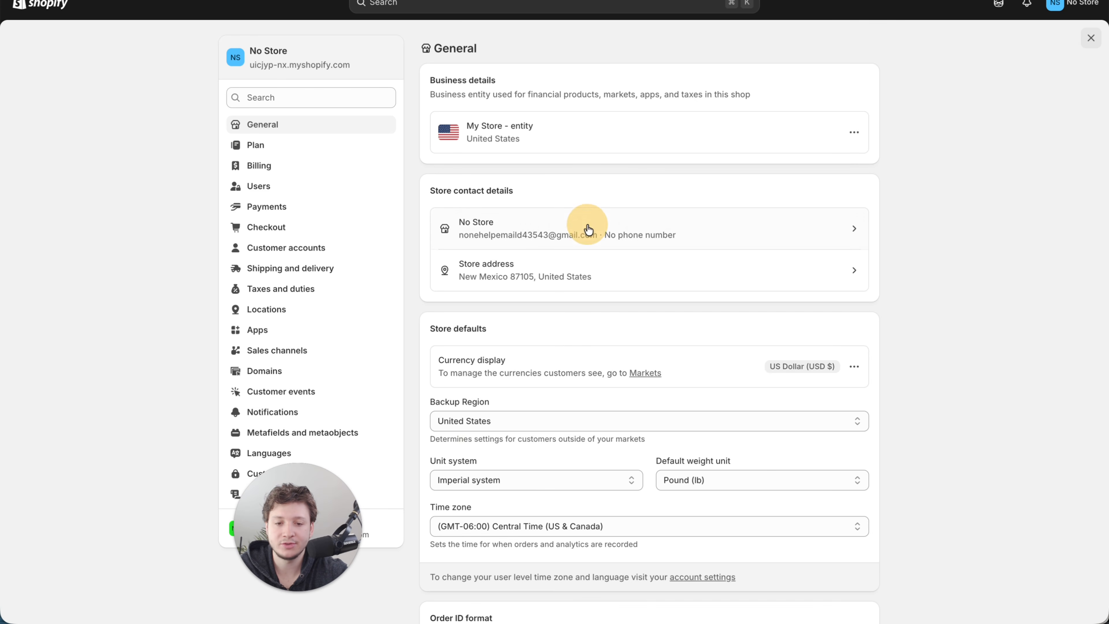
{"action": "triple_click", "coordinate": [490, 124]}
{"action": "type", "text": "Quietora | Find Quiet"}
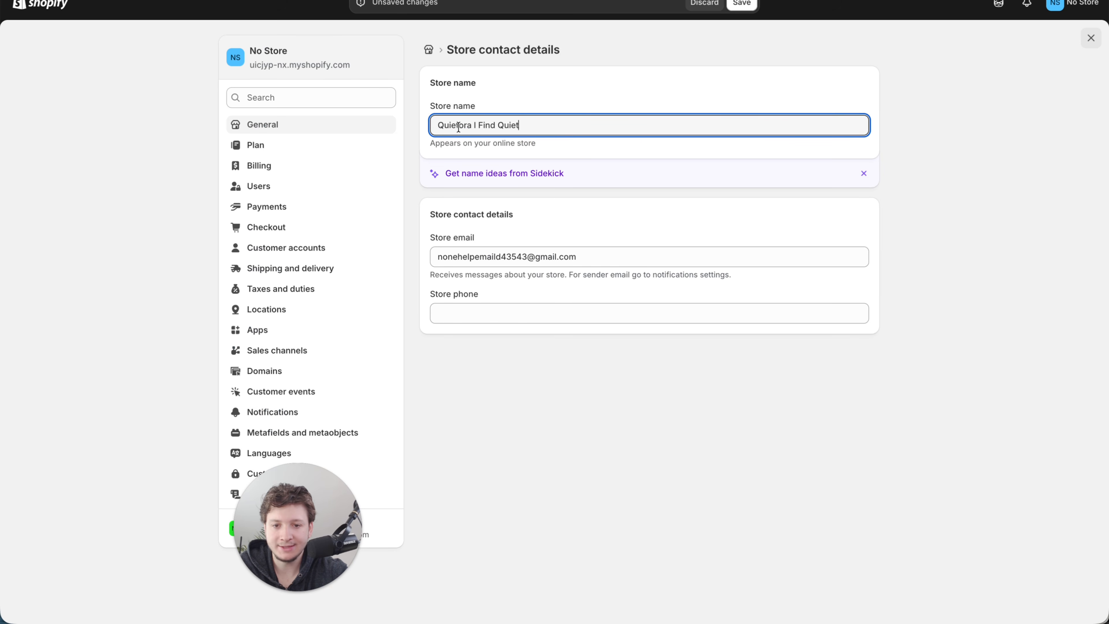
{"action": "left_click", "coordinate": [471, 126]}
{"action": "type", "text": "™"}
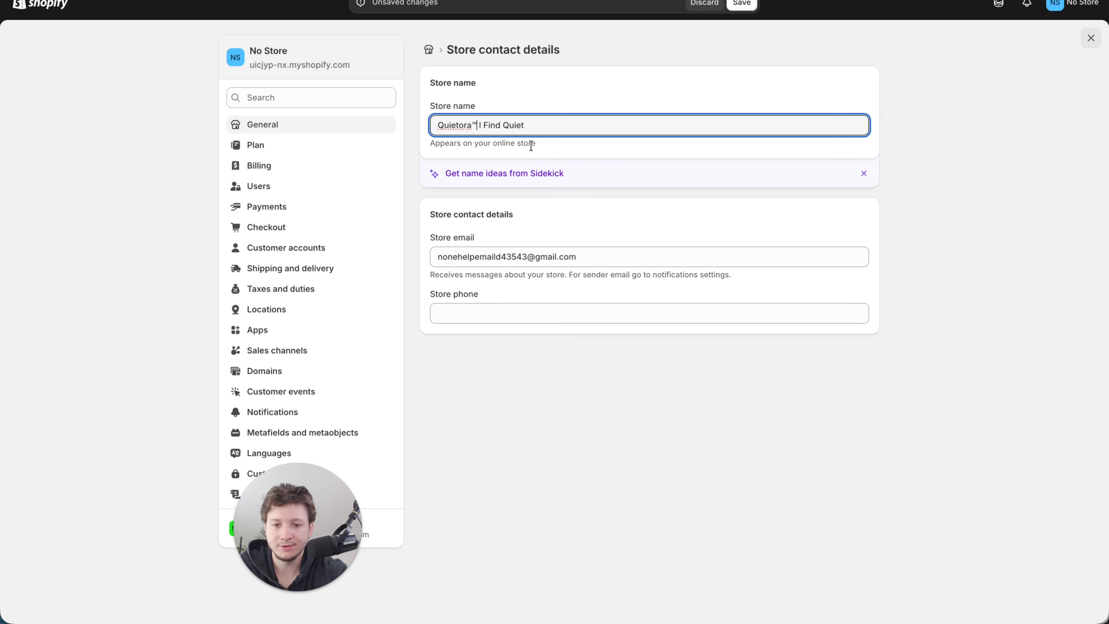
{"action": "left_click", "coordinate": [737, 7]}
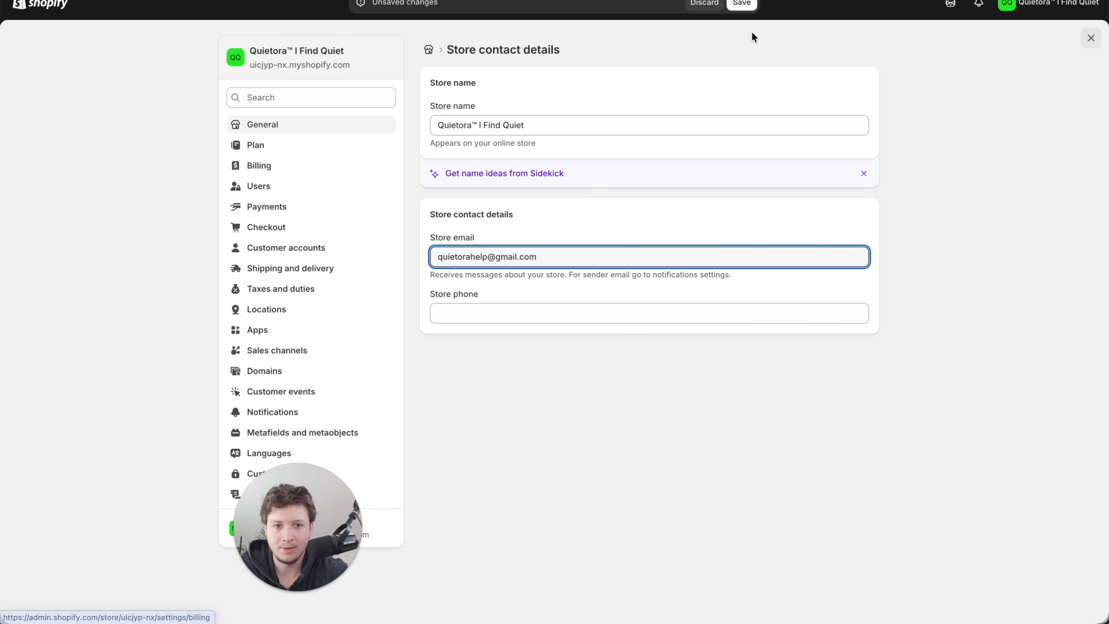
{"action": "left_click", "coordinate": [742, 4]}
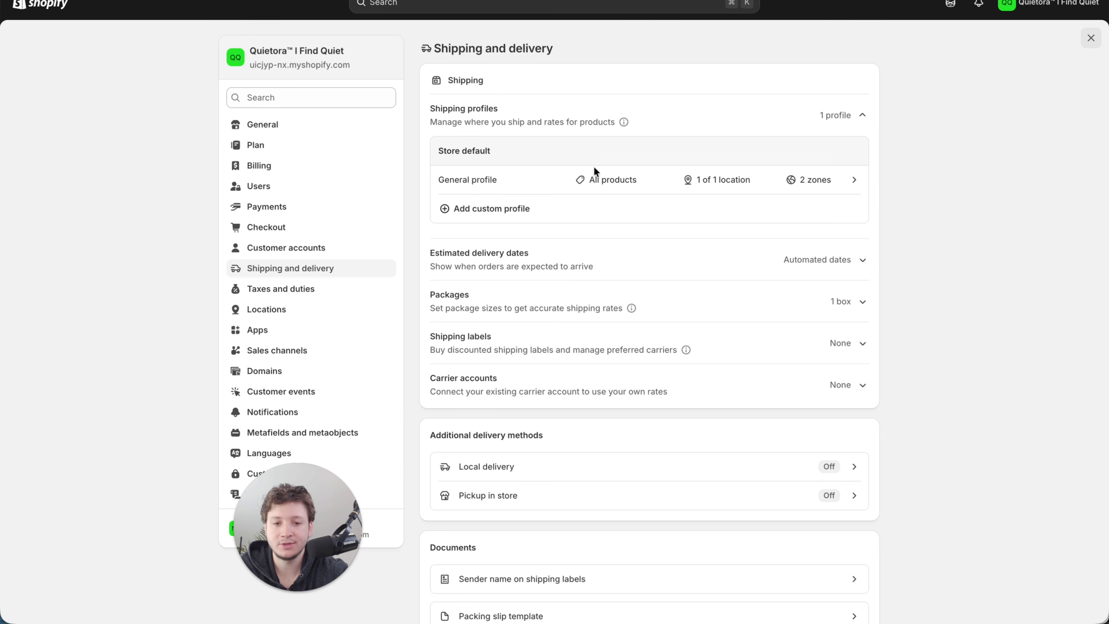
- Delete the Domestic and International shipping zones from the General shipping profile
{"action": "left_click", "coordinate": [538, 174]}
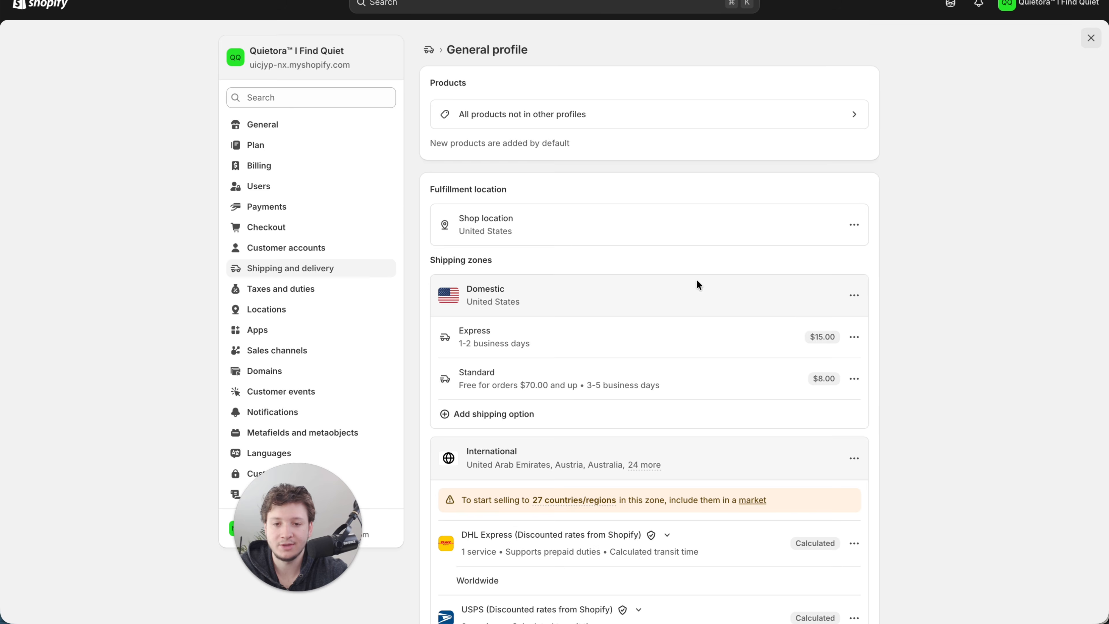
{"action": "scroll", "coordinate": [722, 297], "scroll_direction": "down", "scroll_amount": 1}
{"action": "left_click", "coordinate": [854, 271]}
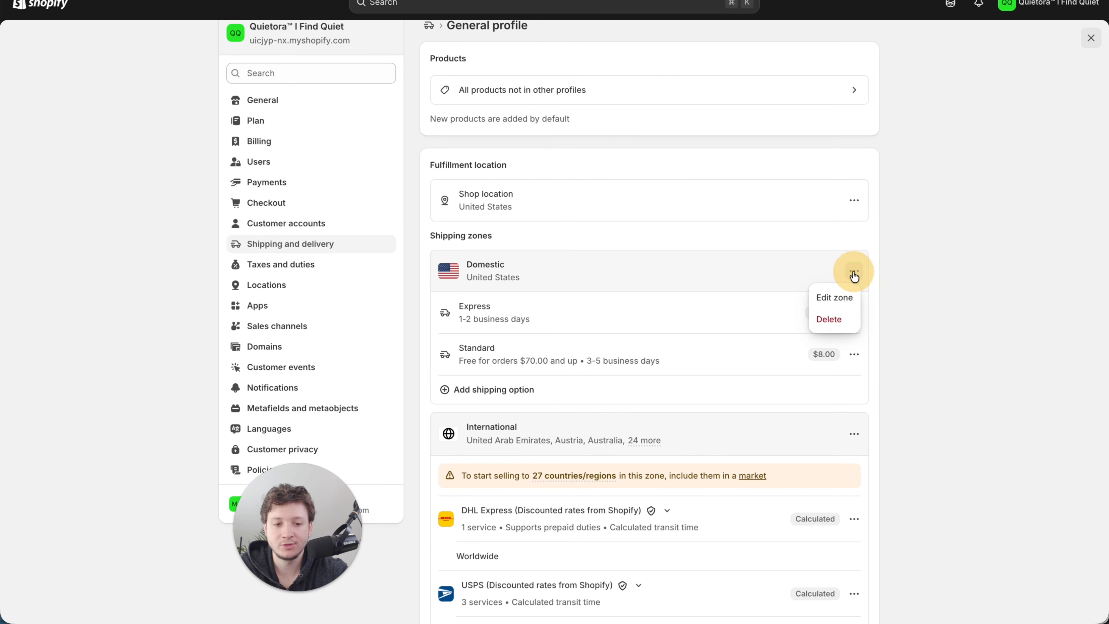
{"action": "left_click", "coordinate": [837, 329]}
{"action": "left_click", "coordinate": [852, 271]}
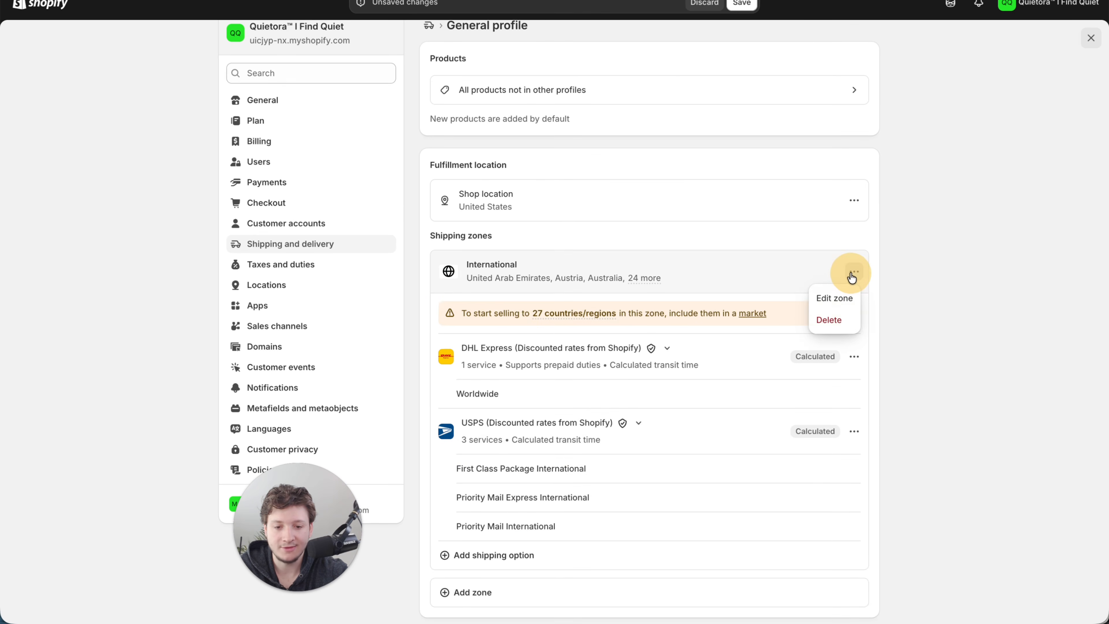
{"action": "left_click", "coordinate": [840, 323]}
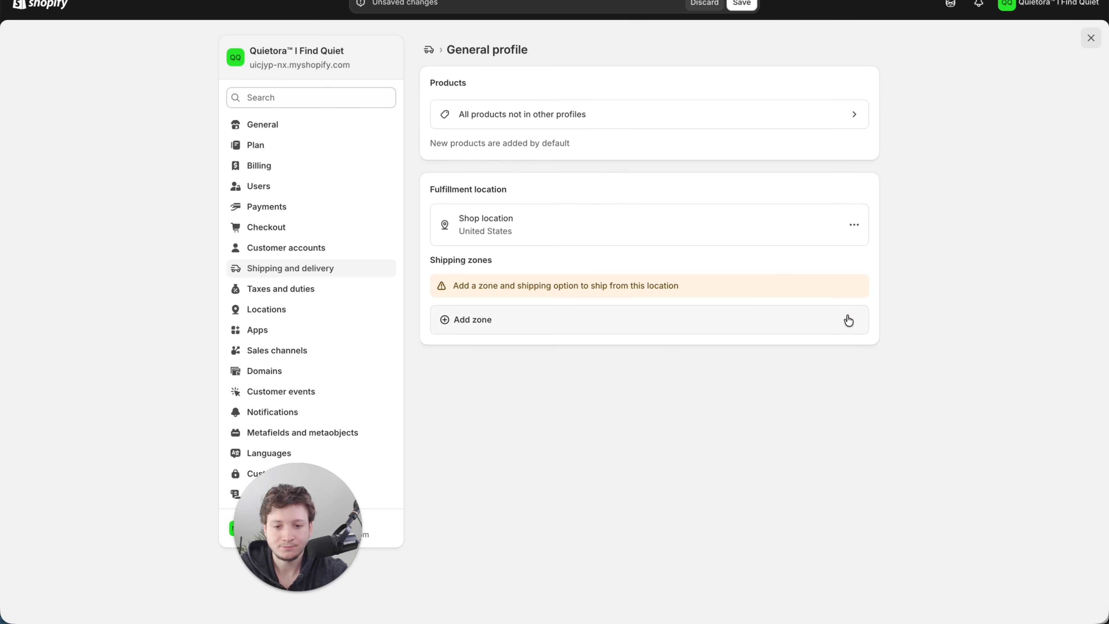
- Start a new shipping zone, go to Markets to add more countries, and create and save the suggested International market
{"action": "left_click", "coordinate": [629, 323]}
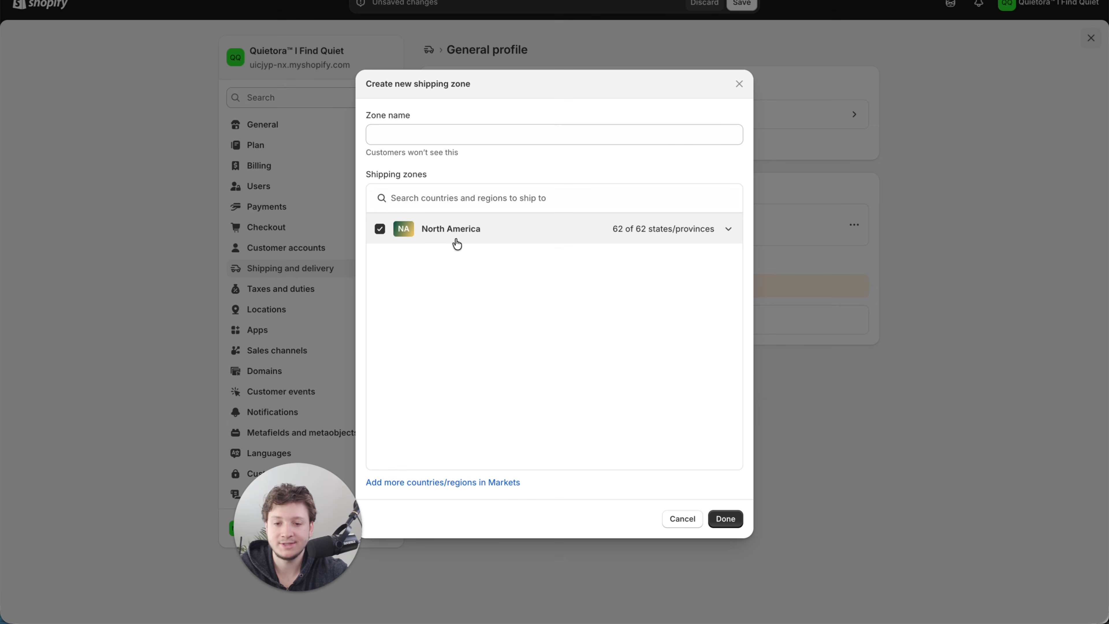
{"action": "left_click", "coordinate": [463, 484]}
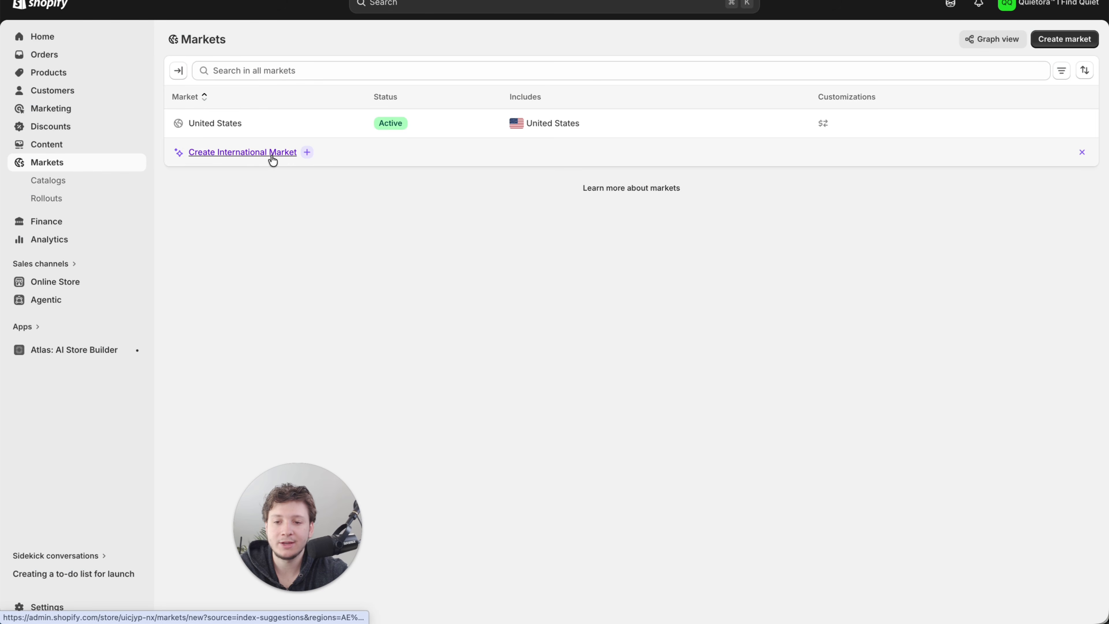
{"action": "left_click", "coordinate": [270, 153]}
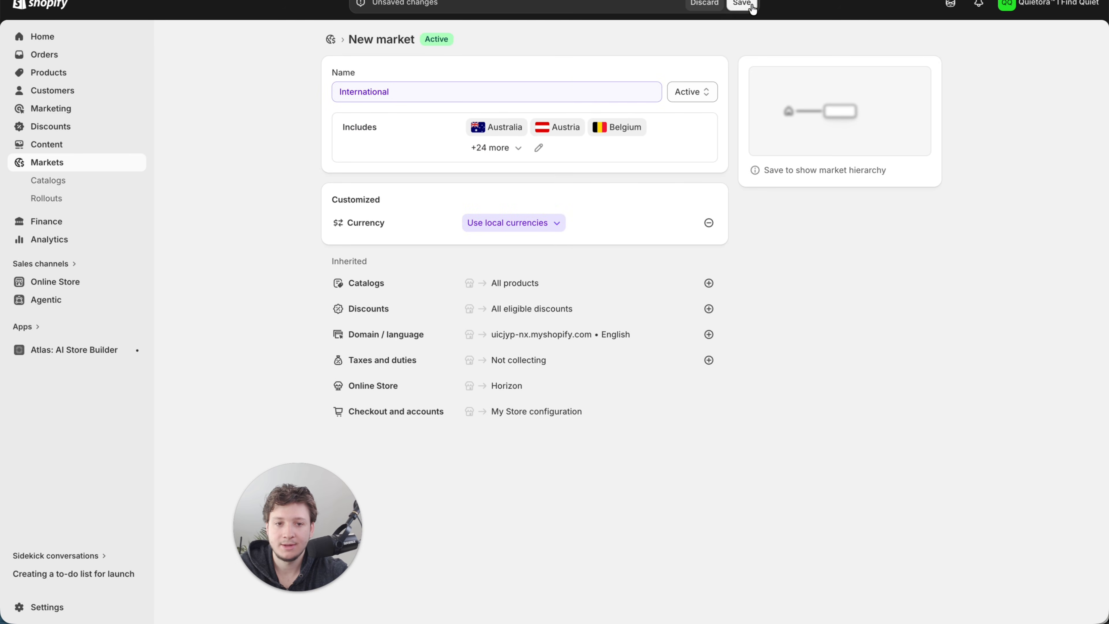
{"action": "left_click", "coordinate": [751, 6]}
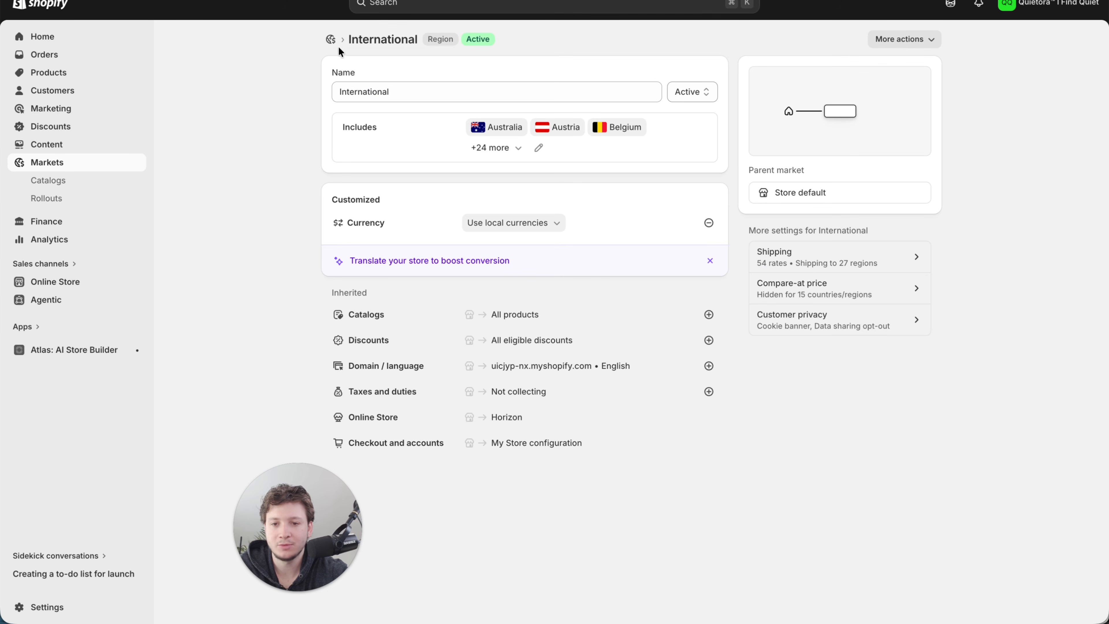
- Create and save a new market named All Countries that includes all available countries
{"action": "left_click", "coordinate": [330, 40]}
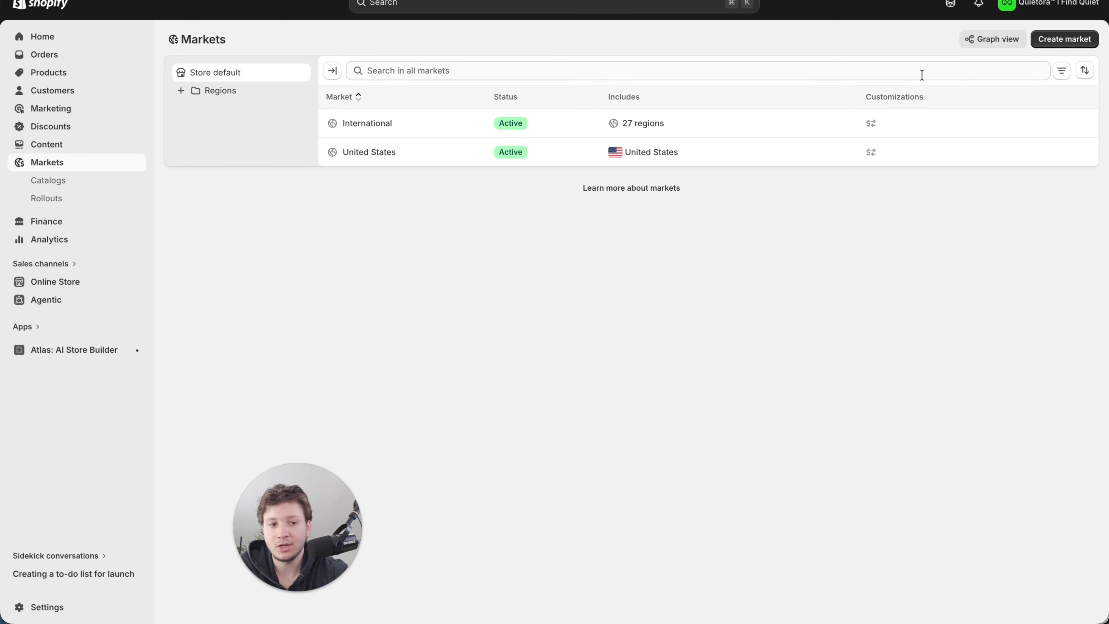
{"action": "left_click", "coordinate": [1063, 39]}
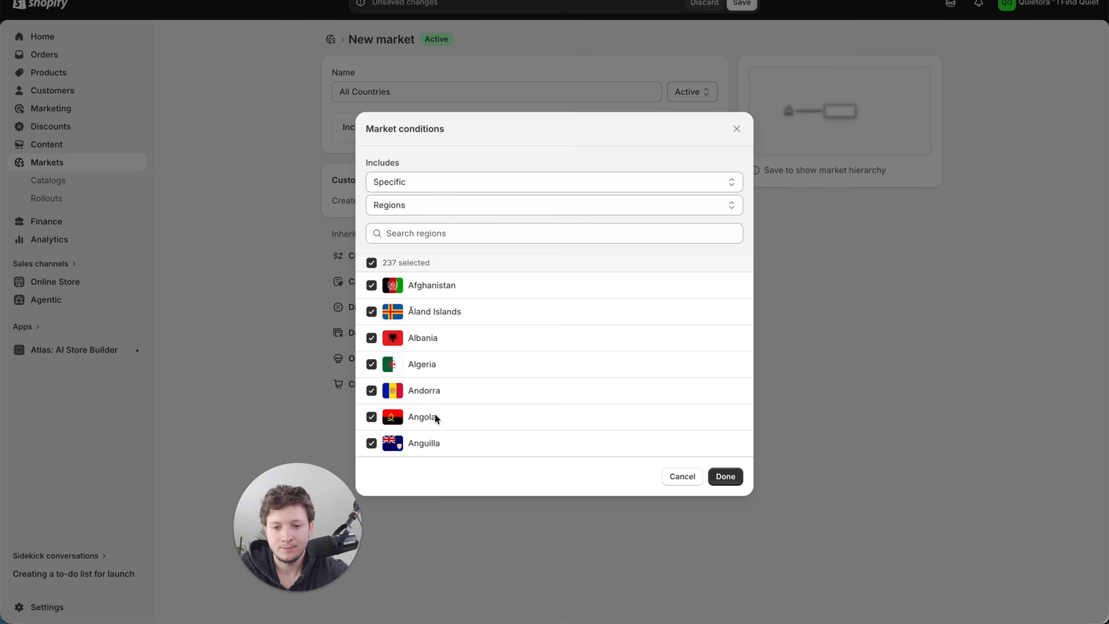
{"action": "scroll", "coordinate": [434, 413], "scroll_direction": "down", "scroll_amount": 15}
{"action": "left_click", "coordinate": [736, 475]}
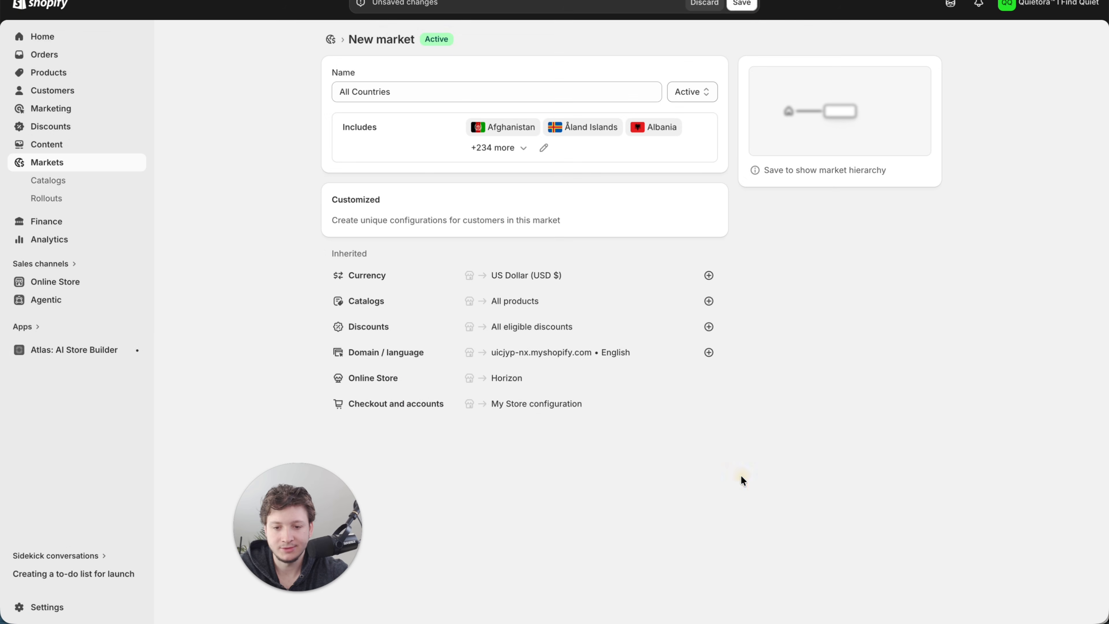
{"action": "left_click", "coordinate": [742, 4]}
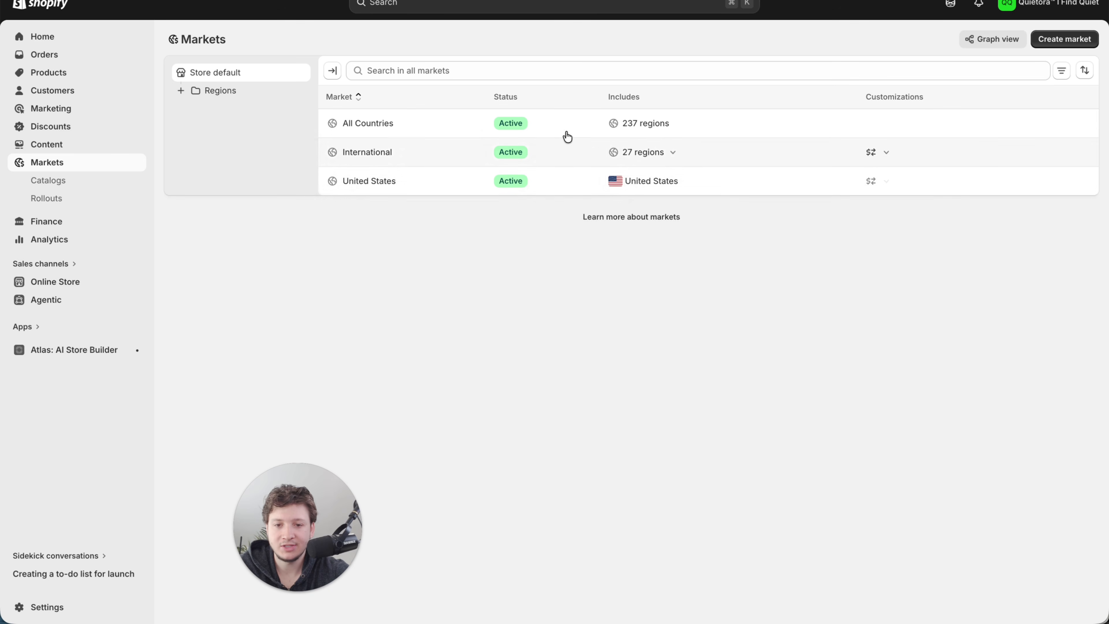
- In the General shipping profile of the store's shipping settings, delete the Domestic and International zones
{"action": "left_click", "coordinate": [62, 607]}
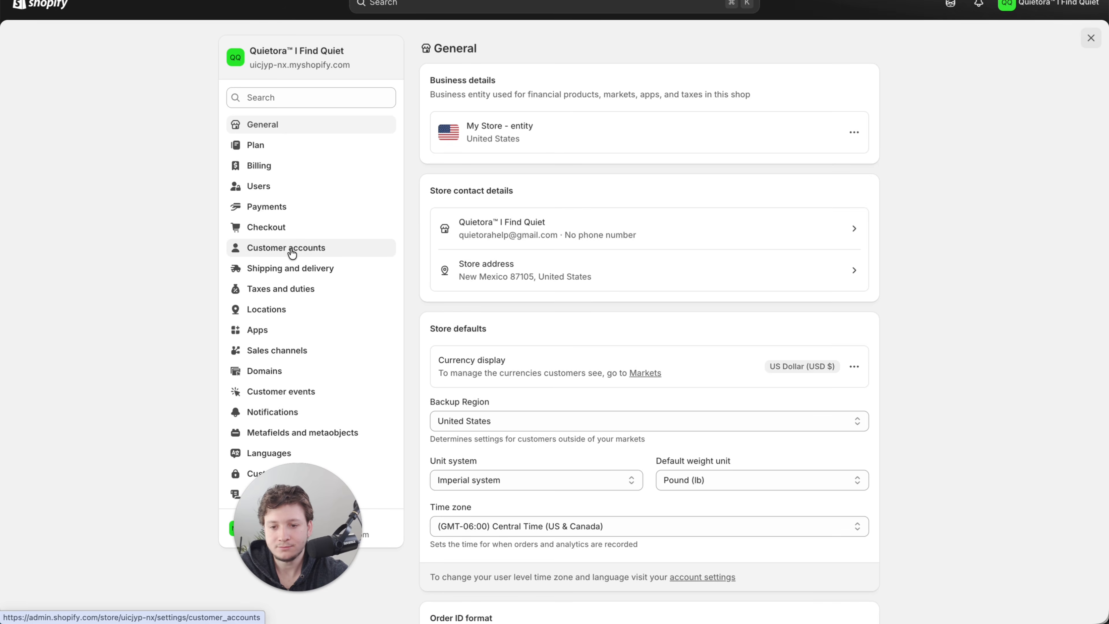
{"action": "left_click", "coordinate": [312, 270]}
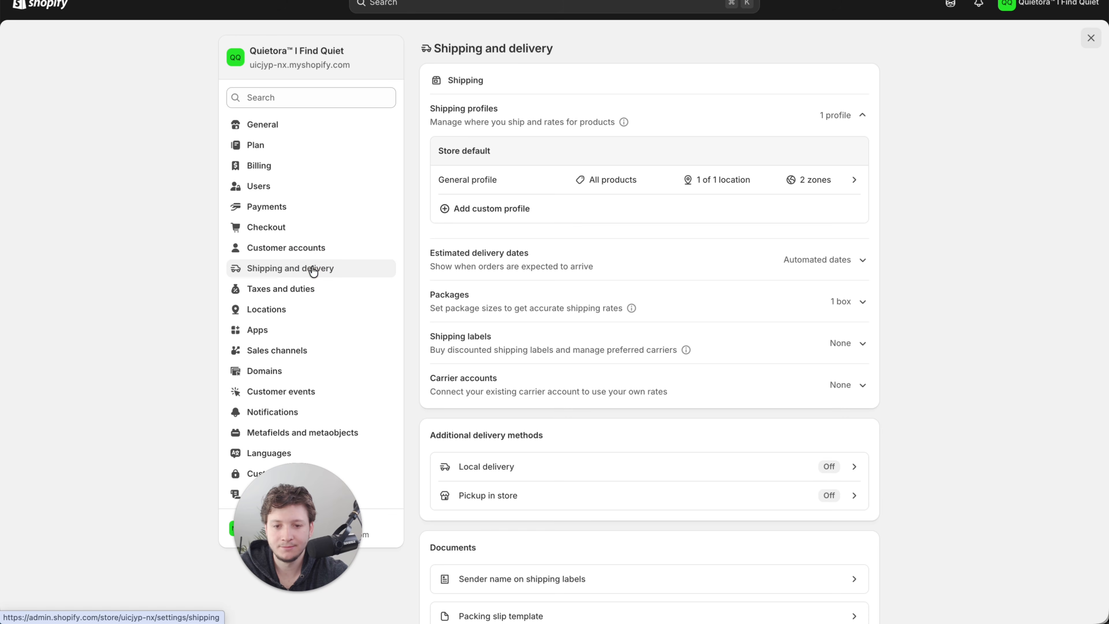
{"action": "left_click", "coordinate": [555, 179]}
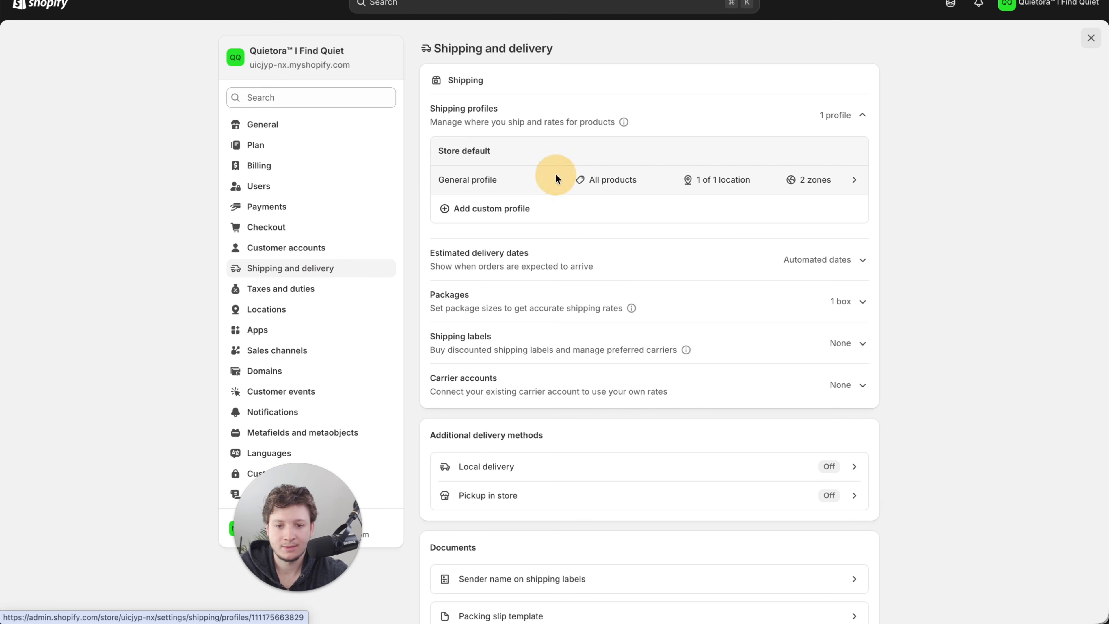
{"action": "left_click", "coordinate": [854, 295]}
{"action": "left_click", "coordinate": [837, 352]}
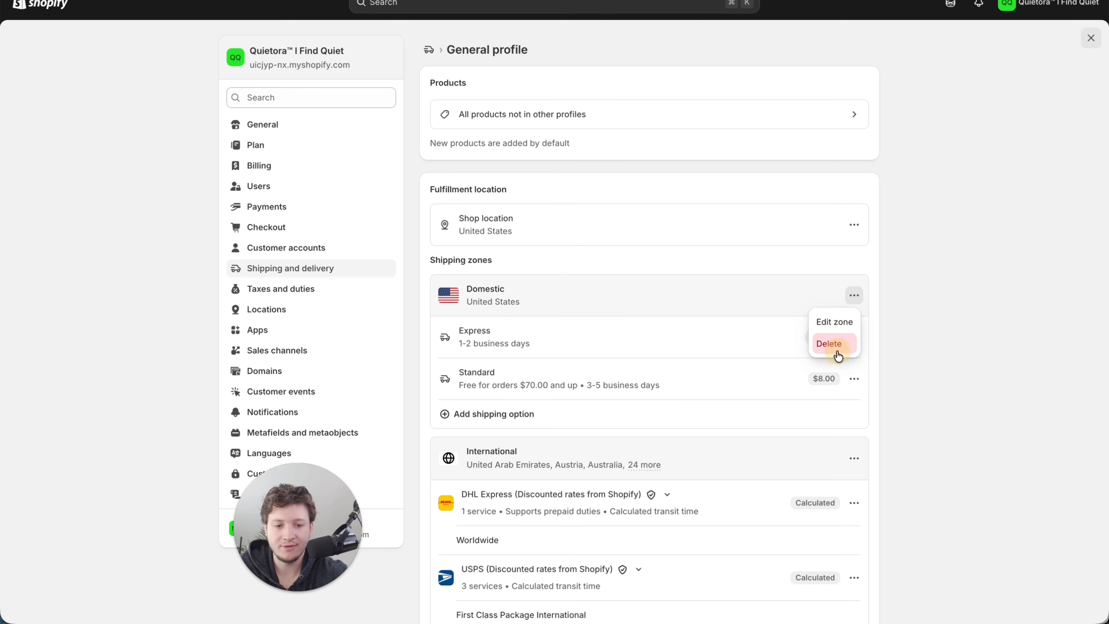
{"action": "left_click", "coordinate": [854, 295]}
{"action": "left_click", "coordinate": [841, 346]}
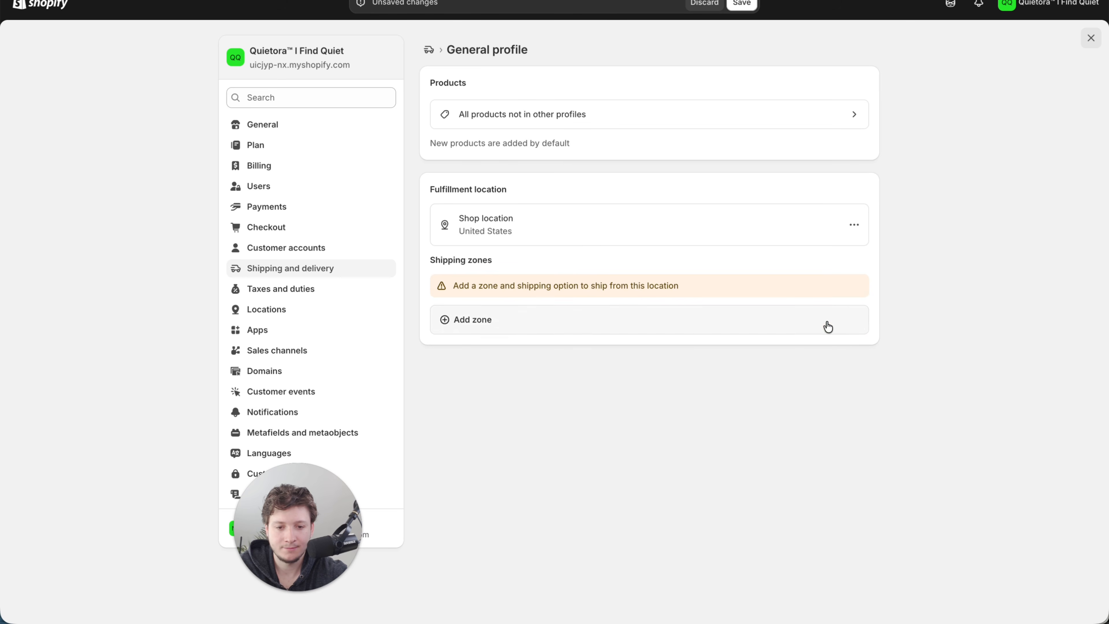
- Start a new shipping zone covering all of Africa, Asia, Europe, North America, Oceania and South America
{"action": "left_click", "coordinate": [499, 334]}
{"action": "left_click", "coordinate": [453, 236]}
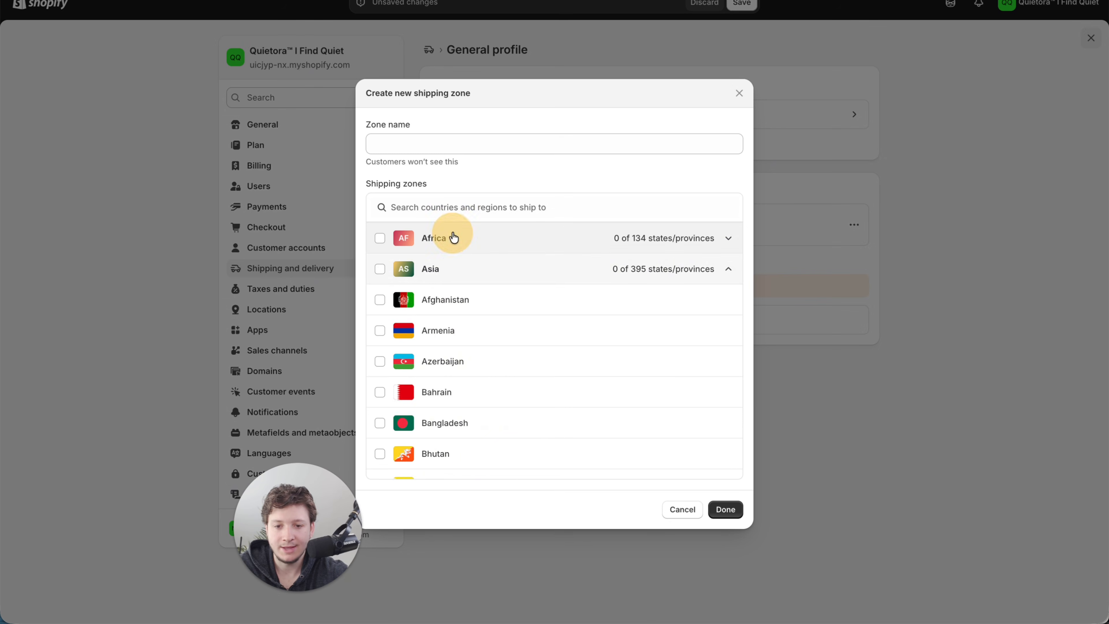
{"action": "left_click", "coordinate": [458, 270]}
{"action": "left_click", "coordinate": [460, 301]}
{"action": "left_click", "coordinate": [470, 330]}
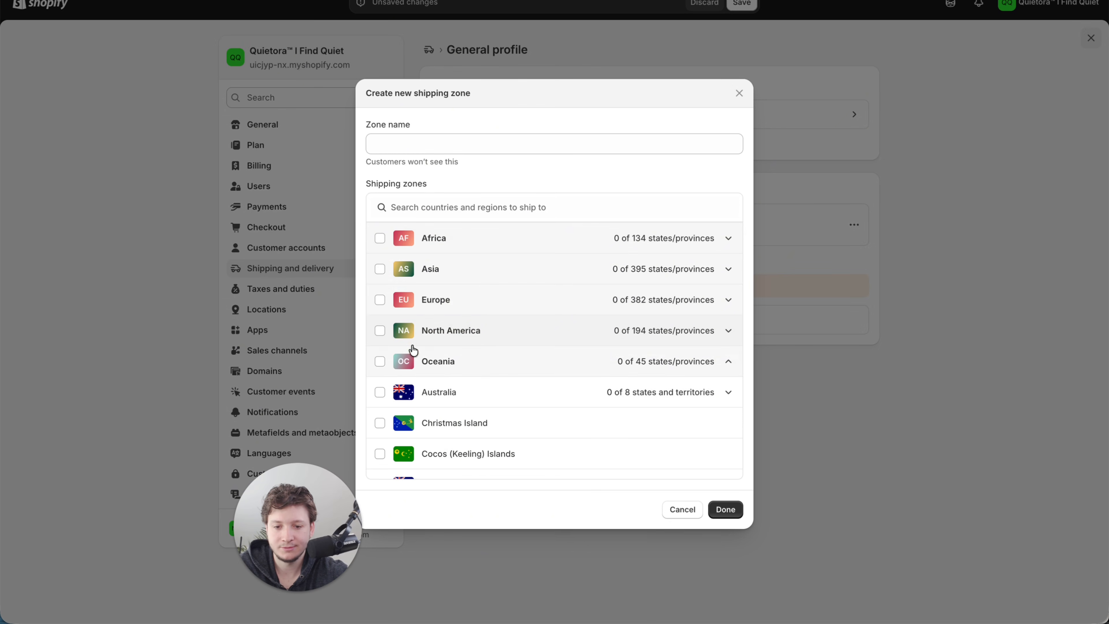
{"action": "left_click", "coordinate": [427, 360]}
{"action": "left_click", "coordinate": [379, 392]}
{"action": "left_click", "coordinate": [425, 405]}
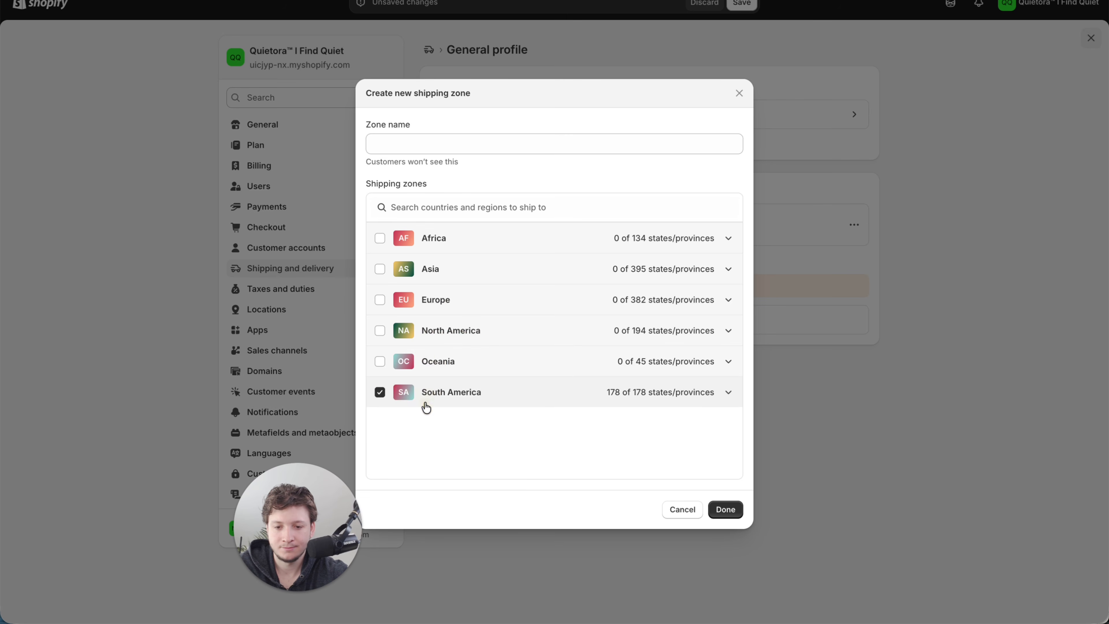
{"action": "left_click", "coordinate": [379, 361]}
{"action": "left_click", "coordinate": [380, 330]}
{"action": "left_click", "coordinate": [380, 300]}
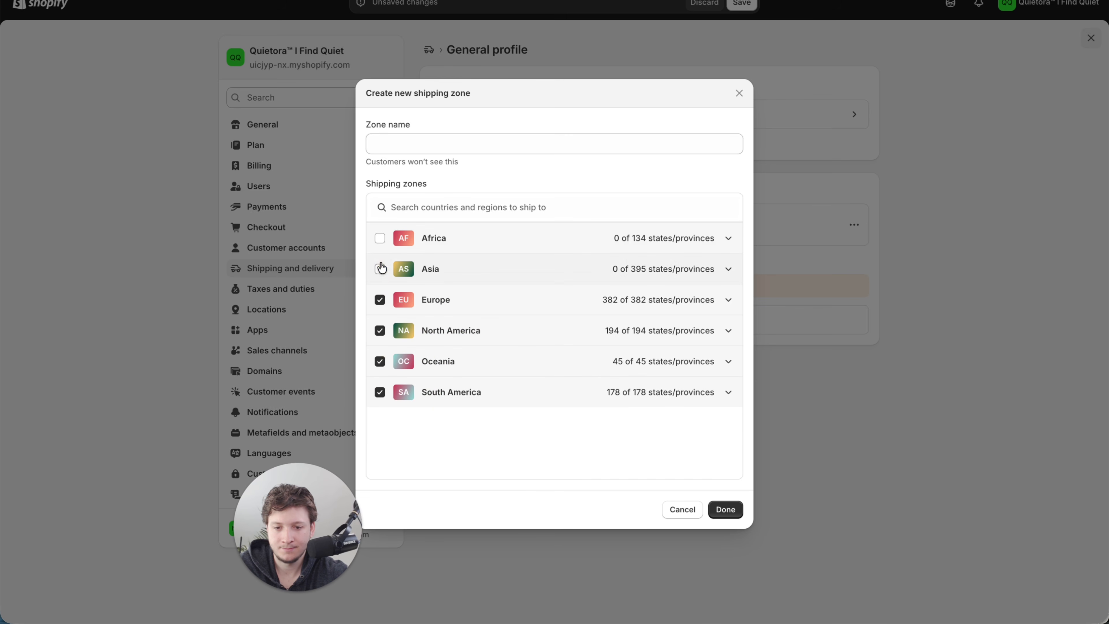
{"action": "left_click", "coordinate": [380, 268]}
- Name the new shipping zone Standard and finish creating it
{"action": "left_click", "coordinate": [408, 144]}
{"action": "type", "text": "Standard"}
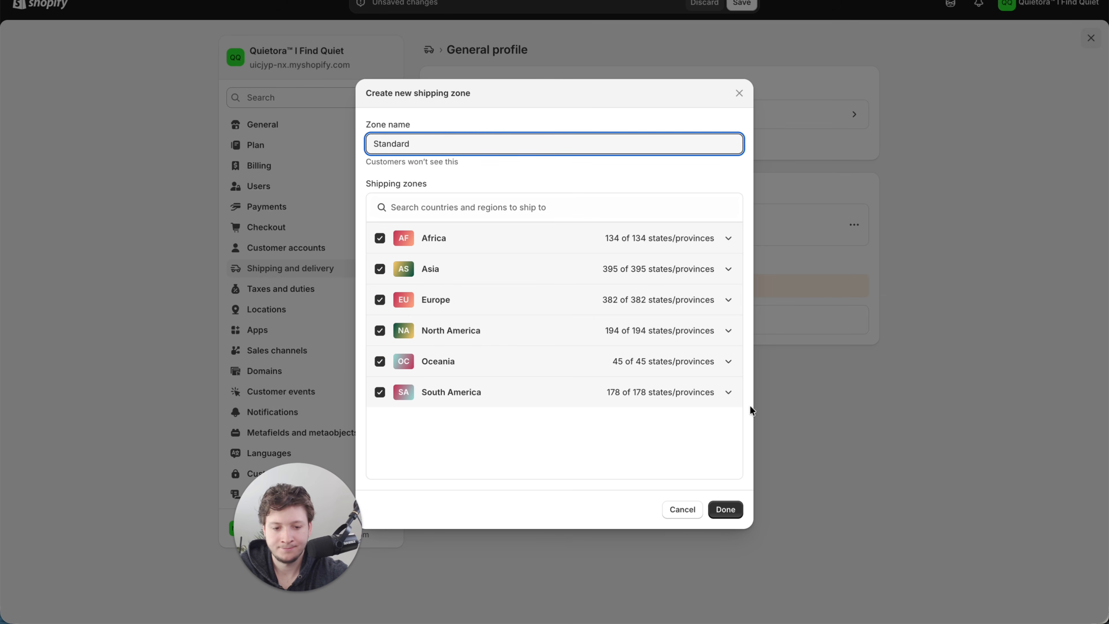
{"action": "left_click", "coordinate": [724, 510]}
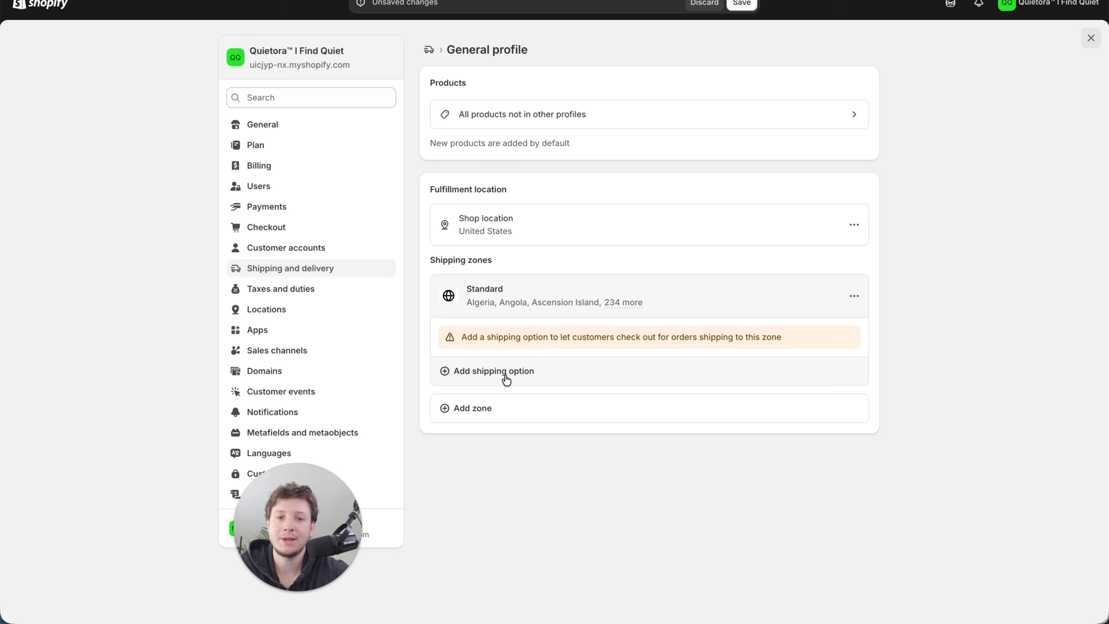
- Add a shipping option named Standard Shipping to the Standard zone, with a custom transit time of 8 to 12 business days
{"action": "left_click", "coordinate": [505, 378]}
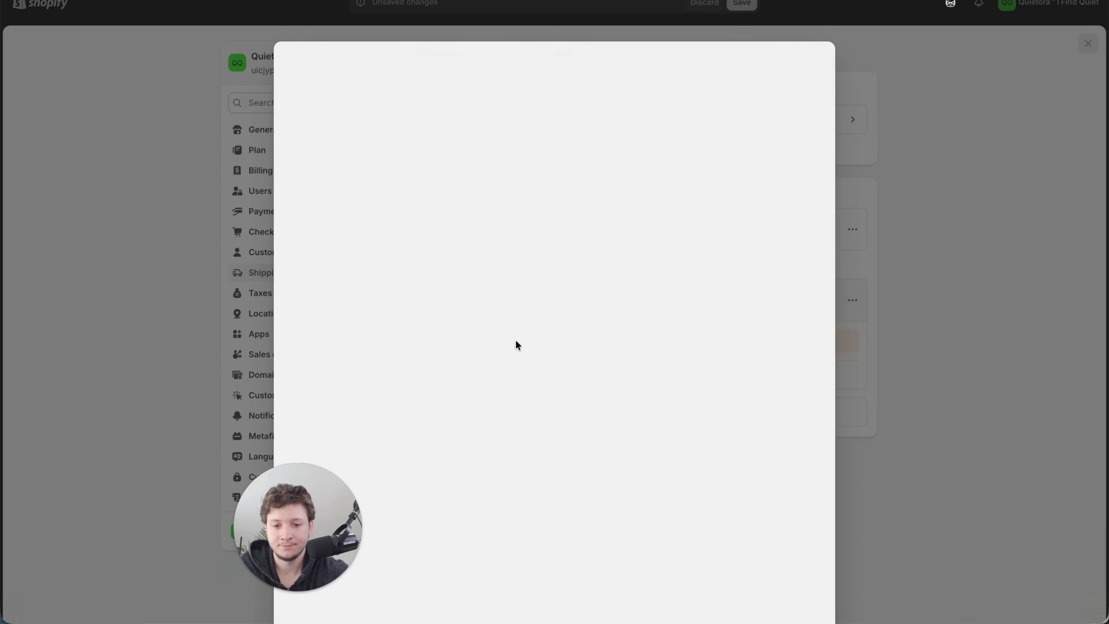
{"action": "left_click", "coordinate": [399, 94]}
{"action": "left_click", "coordinate": [412, 142]}
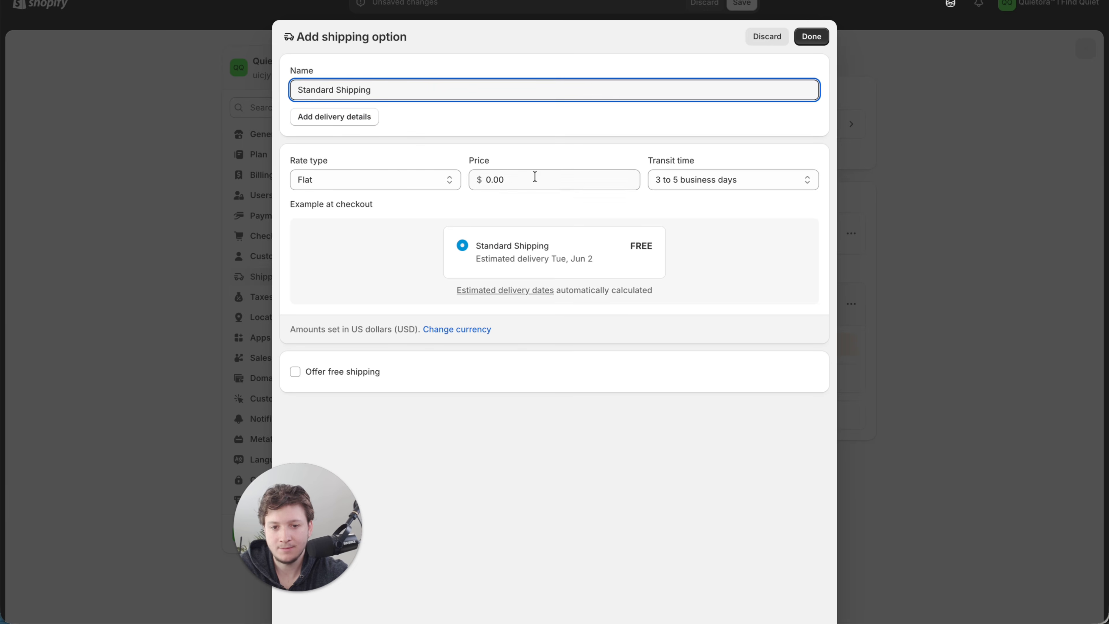
{"action": "left_click", "coordinate": [698, 179]}
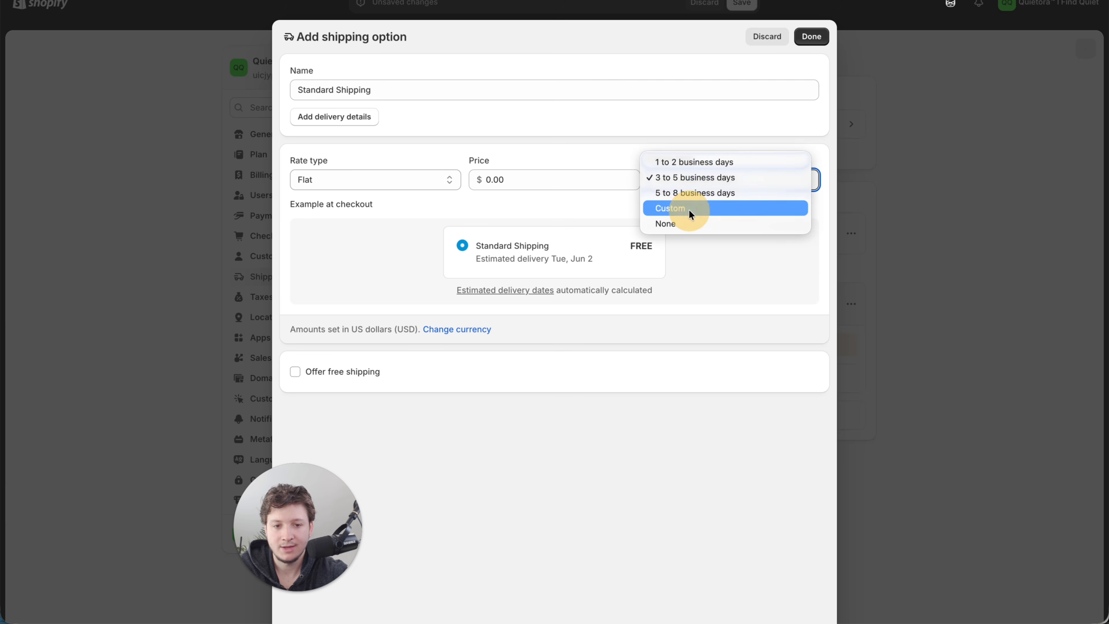
{"action": "left_click", "coordinate": [689, 210]}
{"action": "left_click", "coordinate": [450, 318]}
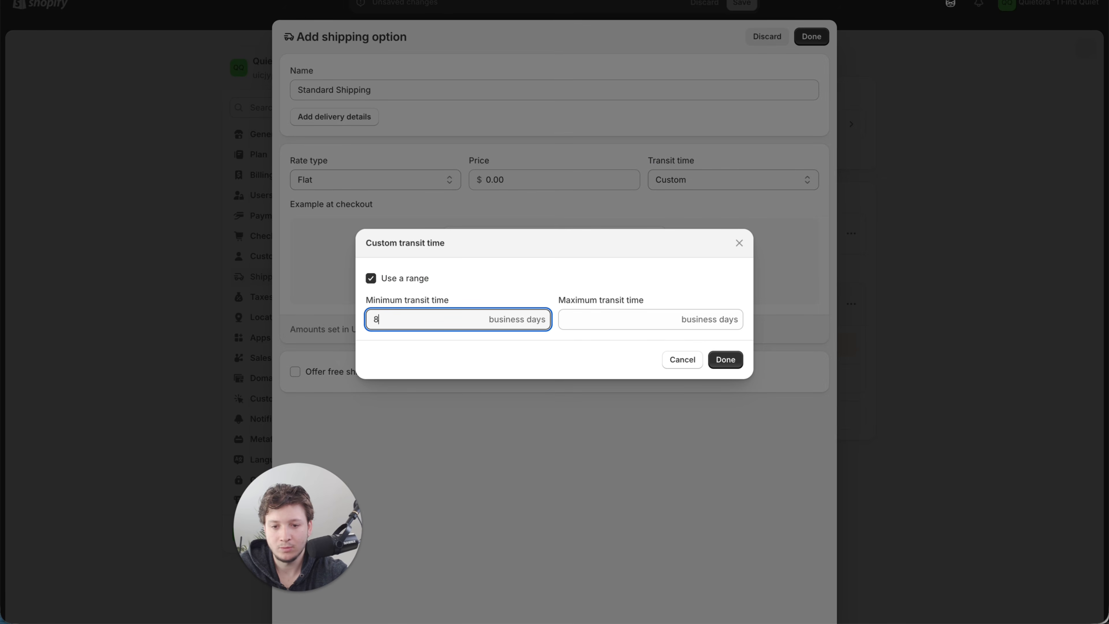
{"action": "type", "text": "8"}
{"action": "left_click", "coordinate": [585, 318]}
{"action": "type", "text": "12"}
{"action": "left_click", "coordinate": [725, 359]}
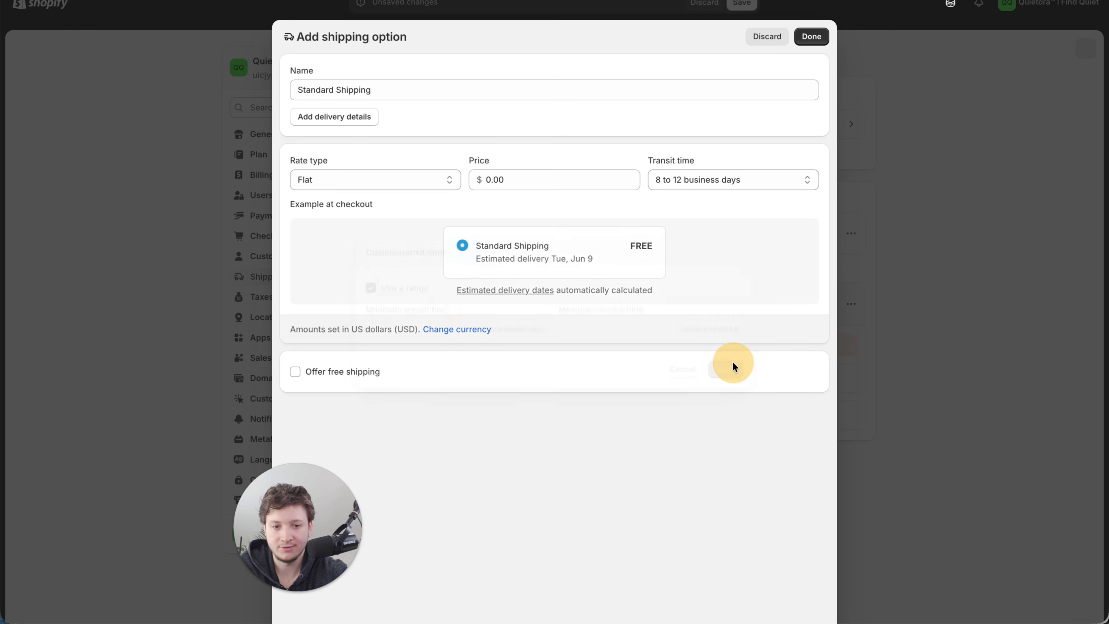
{"action": "left_click", "coordinate": [812, 44]}
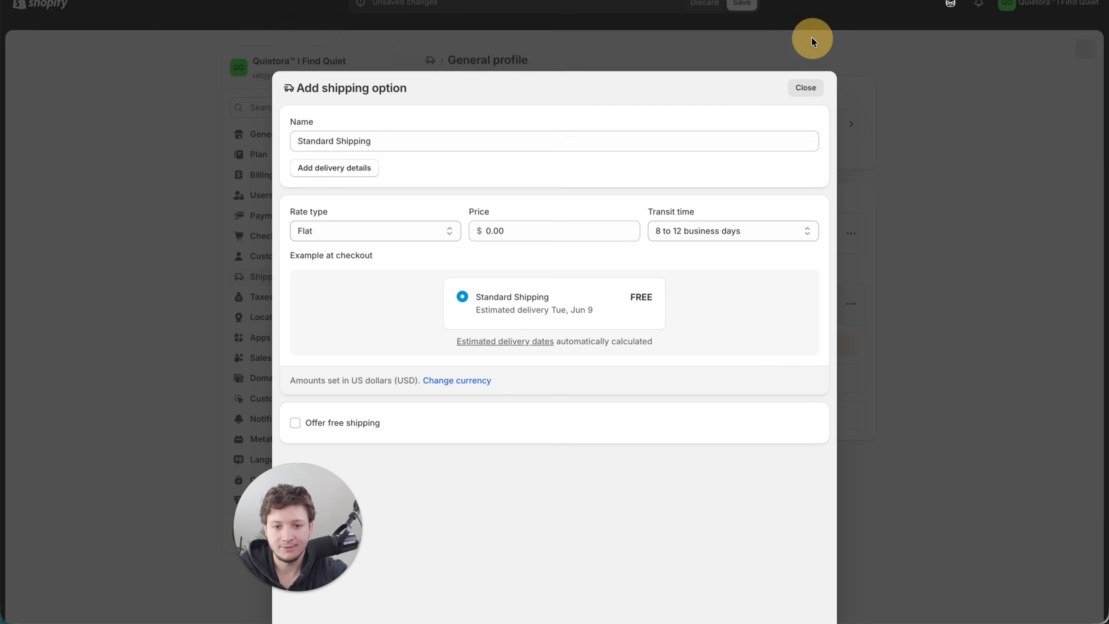
- Start a second shipping option in the Standard zone, named Express Shipping, with a price of $4.95
{"action": "left_click", "coordinate": [569, 379]}
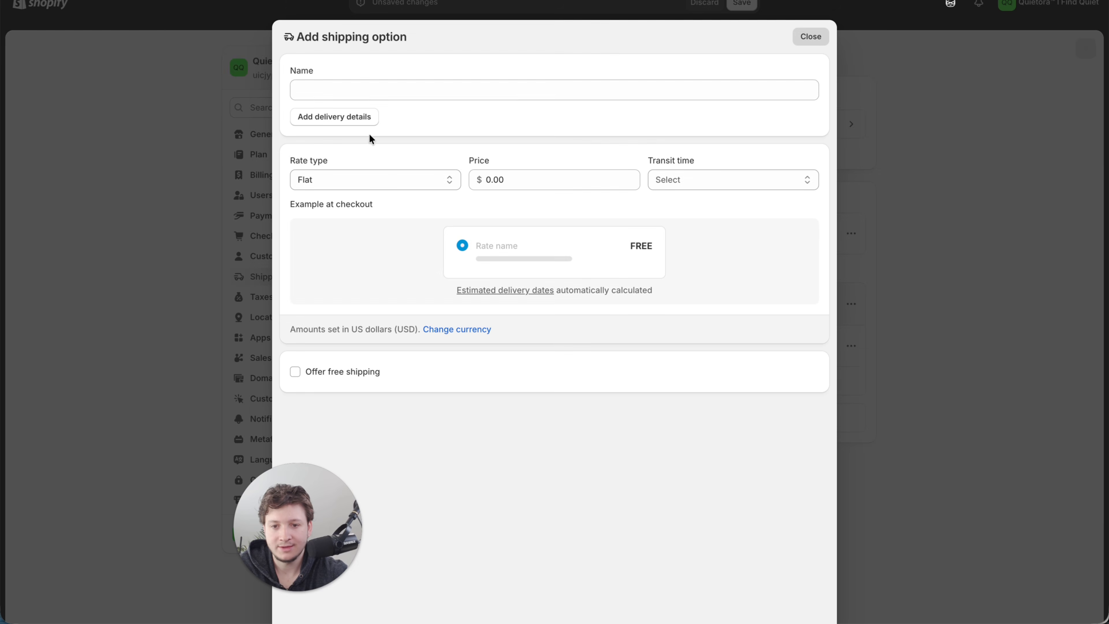
{"action": "left_click", "coordinate": [354, 91]}
{"action": "type", "text": "Express Shipping"}
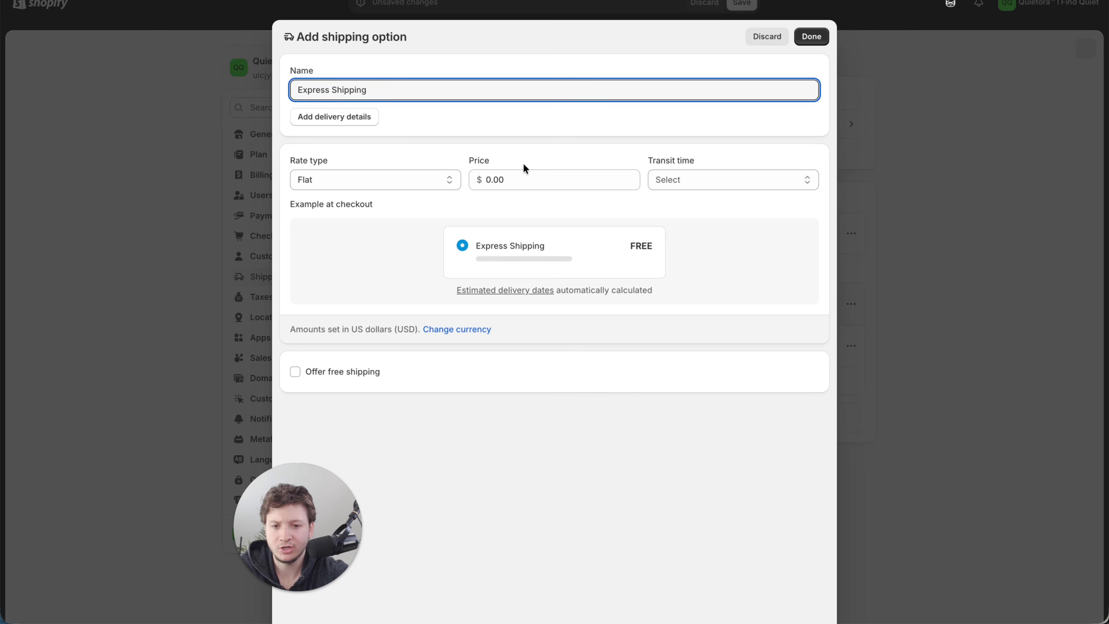
{"action": "left_click", "coordinate": [530, 182]}
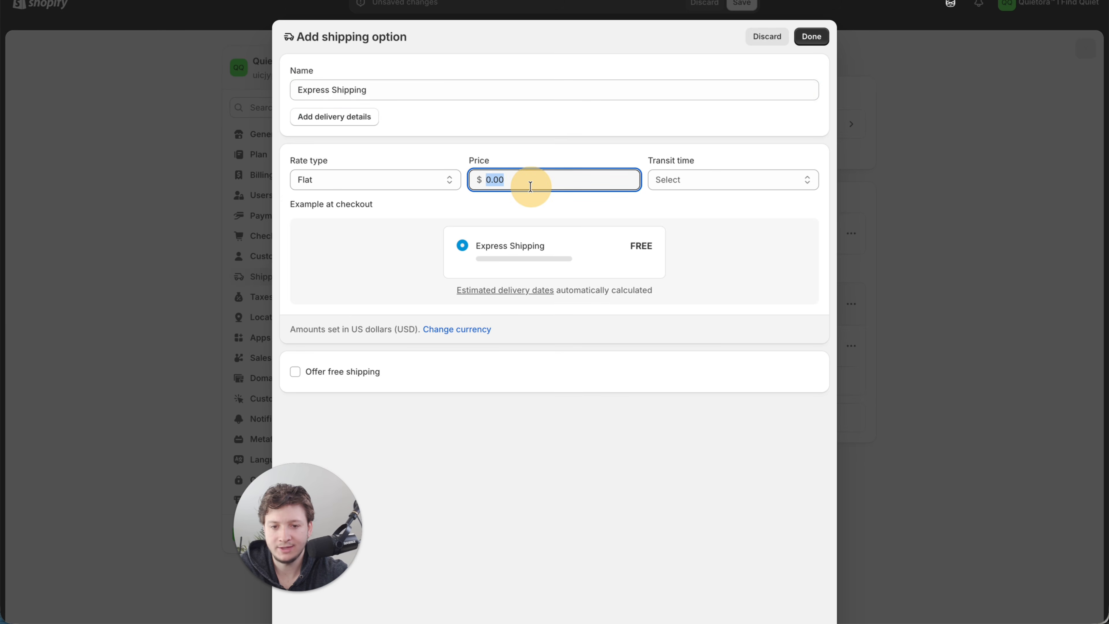
{"action": "type", "text": "4.95"}
{"action": "left_click", "coordinate": [691, 280]}
- Give the express option a custom transit time of 4 to 8 business days
{"action": "left_click", "coordinate": [688, 180]}
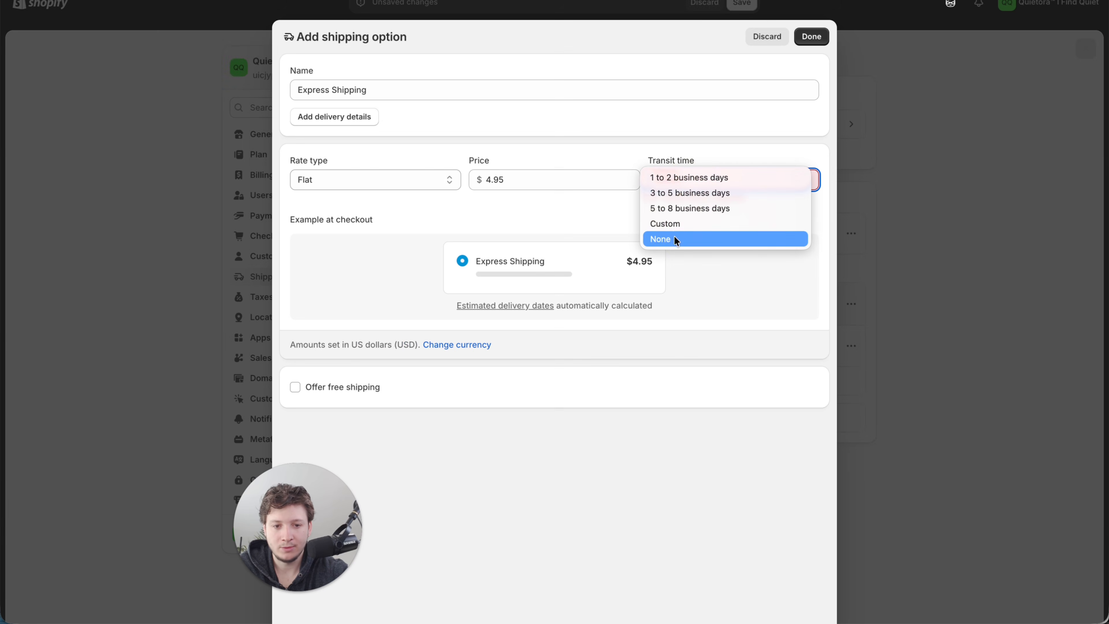
{"action": "left_click", "coordinate": [673, 223]}
{"action": "left_click", "coordinate": [425, 321]}
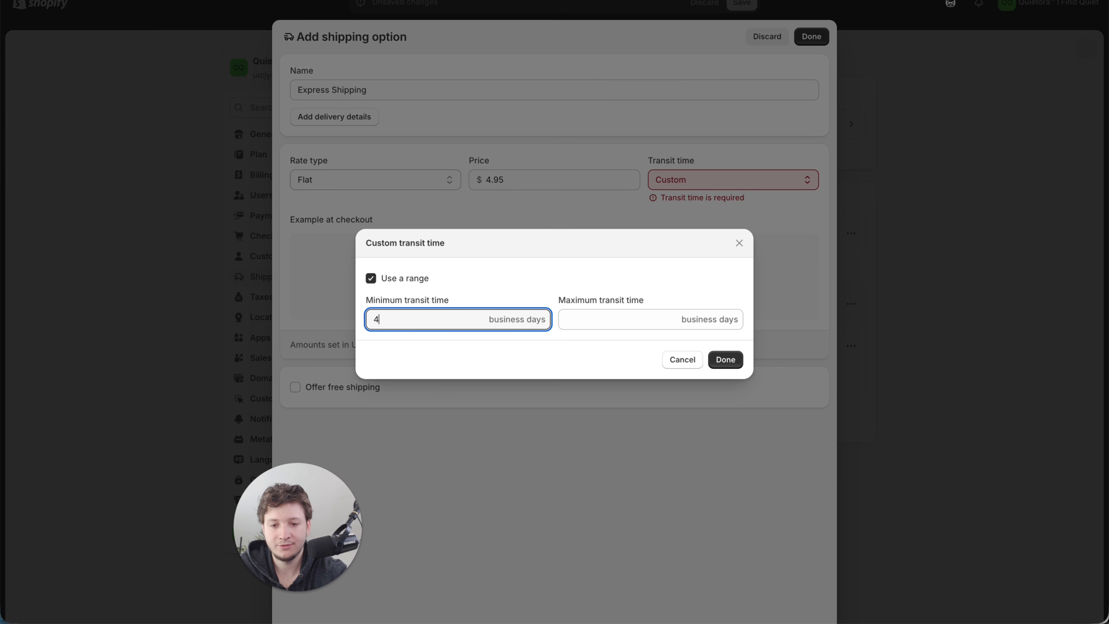
{"action": "key", "text": "Tab"}
{"action": "type", "text": "8"}
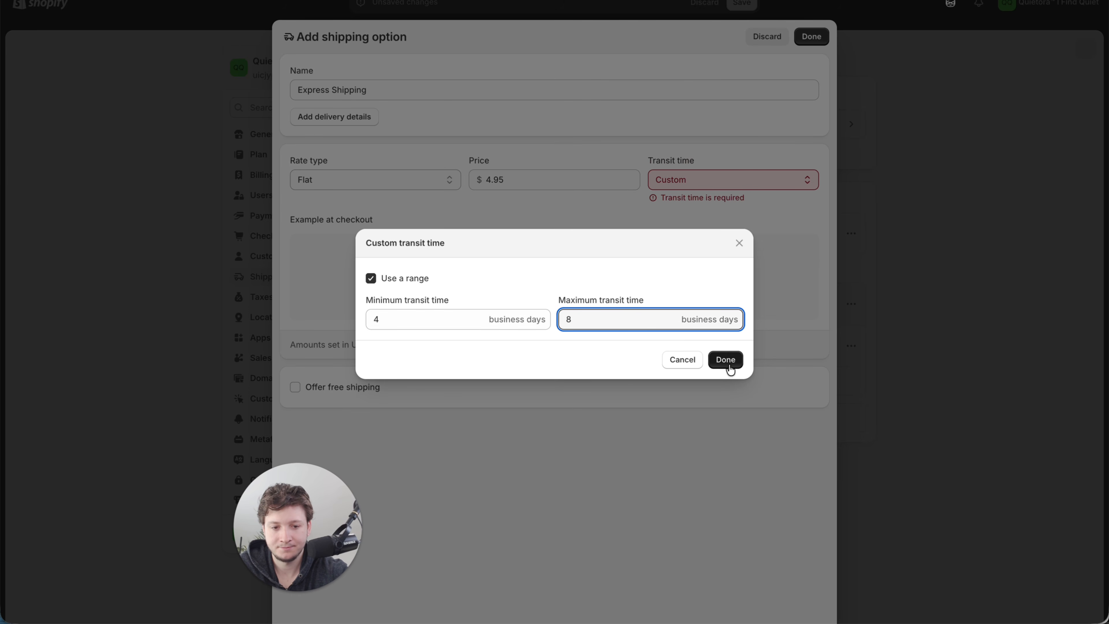
{"action": "left_click", "coordinate": [725, 359]}
- Extend the express option's name to "Express Shipping (4-8 Days)" and add it to the zone
{"action": "left_click", "coordinate": [518, 89]}
{"action": "type", "text": "(4-"}
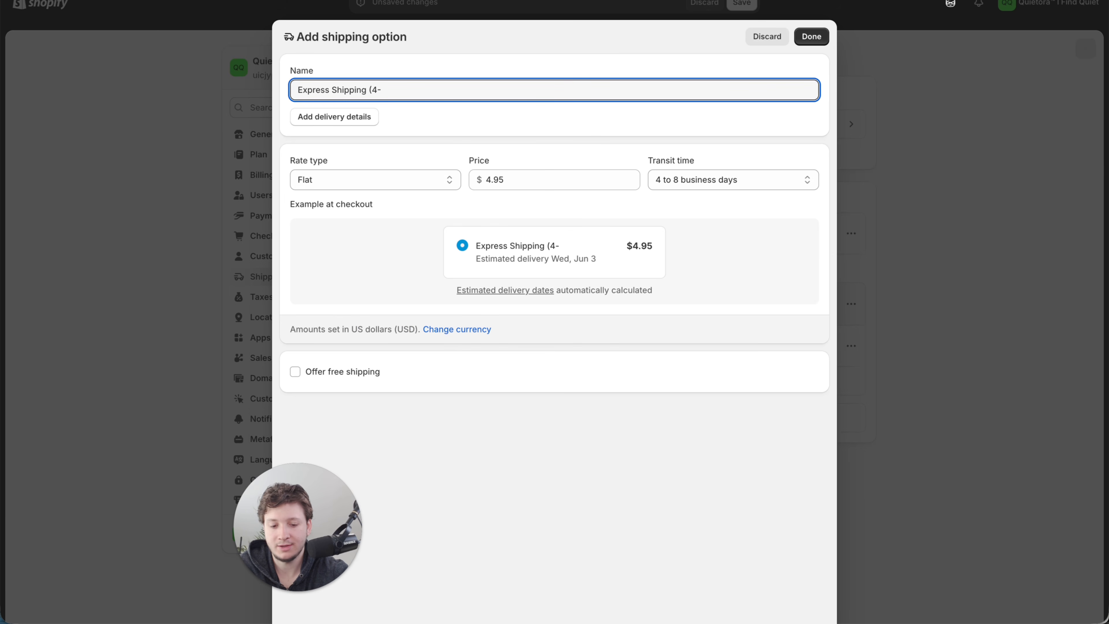
{"action": "type", "text": "8 Days)"}
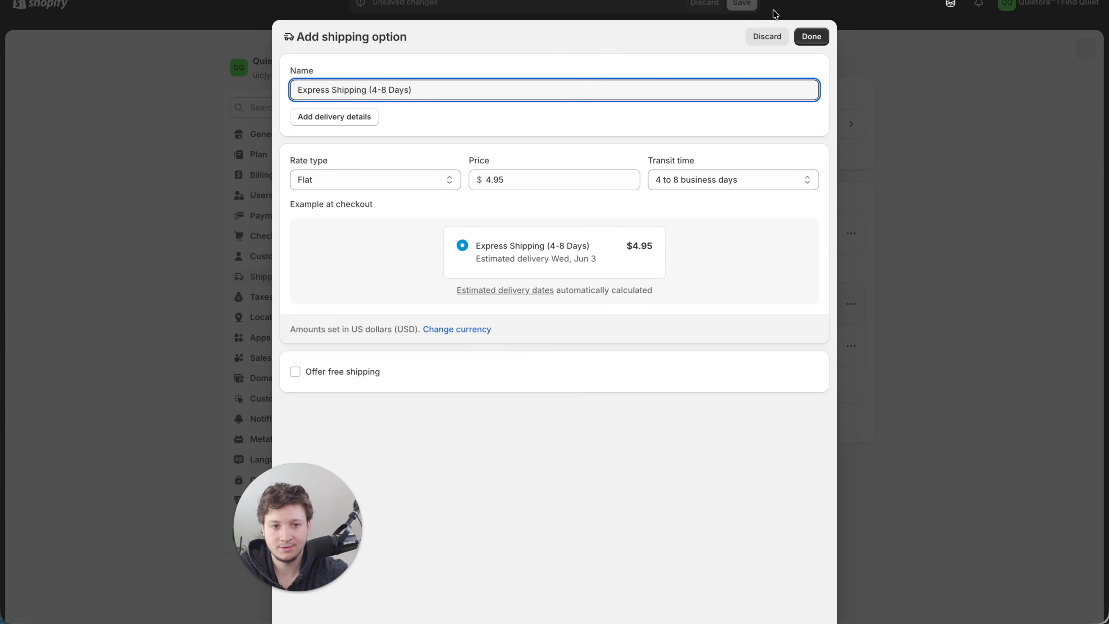
{"action": "left_click", "coordinate": [806, 31]}
- Rename the Standard Shipping option as "Standard Shipping (8-12 Days)" and save the General profile
{"action": "left_click", "coordinate": [851, 340]}
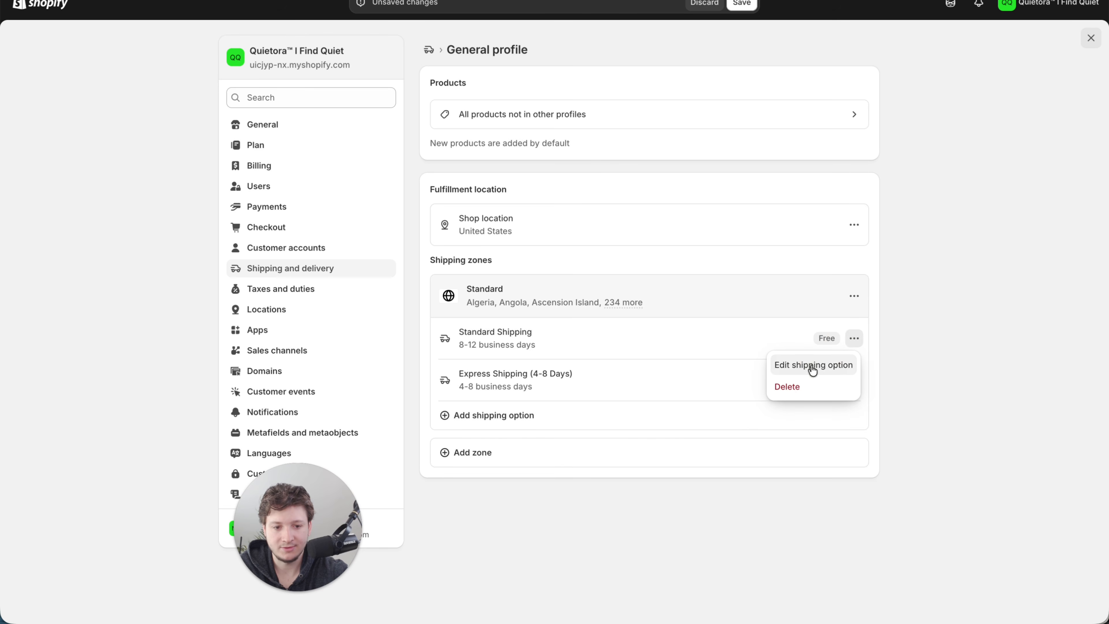
{"action": "left_click", "coordinate": [813, 366]}
{"action": "left_click", "coordinate": [420, 90]}
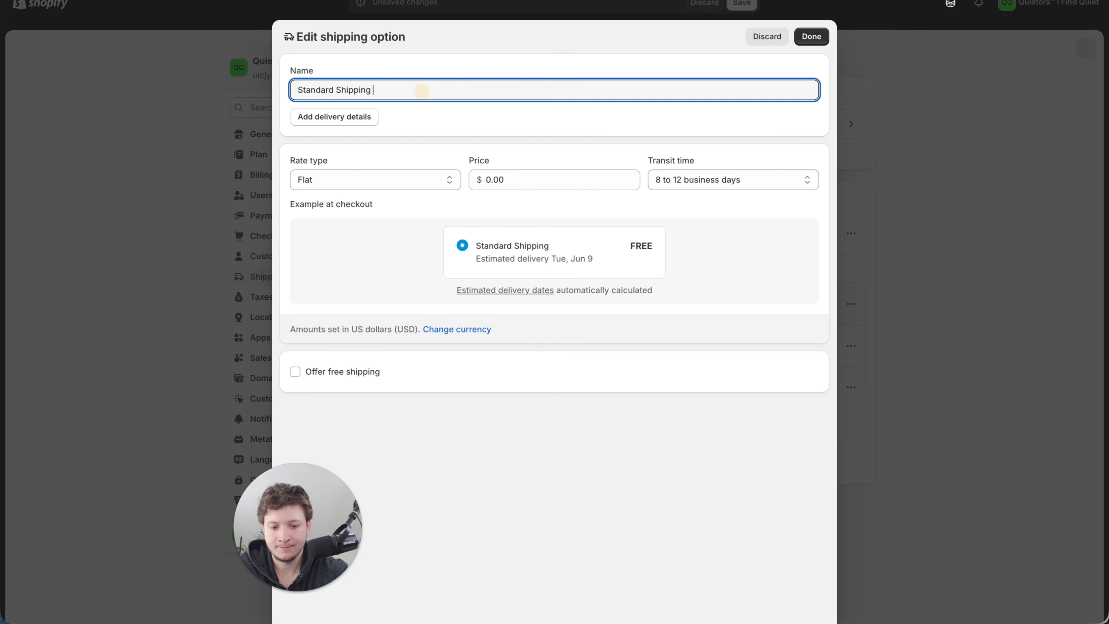
{"action": "type", "text": "(8-12 Day"}
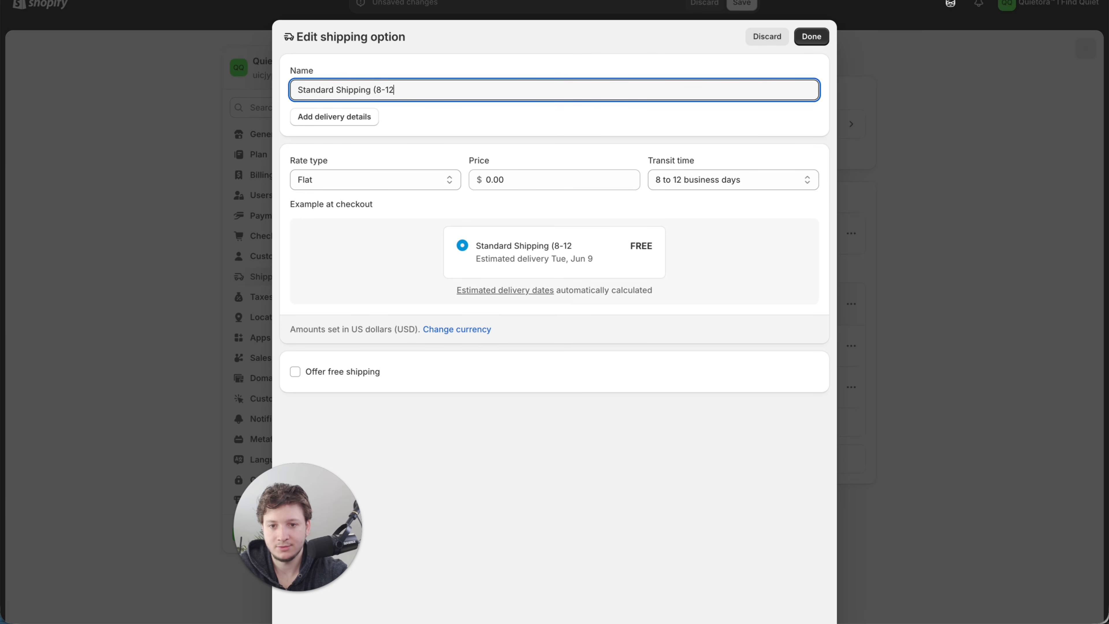
{"action": "type", "text": "s)"}
{"action": "key", "text": "Return"}
{"action": "left_click", "coordinate": [742, 2]}
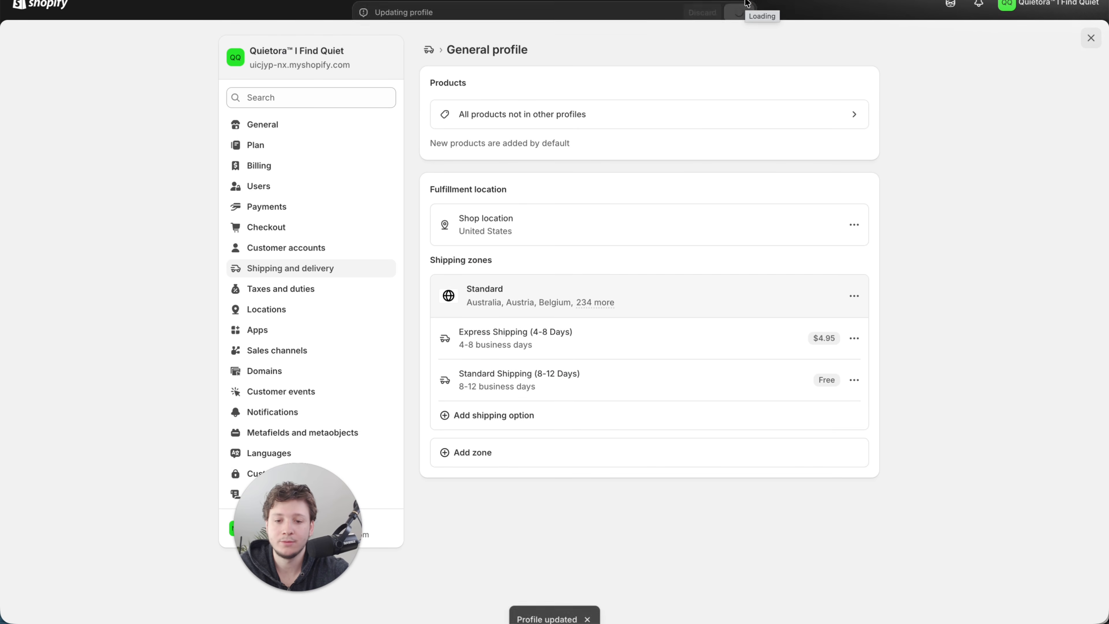
- Fill the store's return and refund policy with the provided template and publish it
{"action": "left_click_drag", "start_coordinate": [282, 517], "coordinate": [293, 530]}
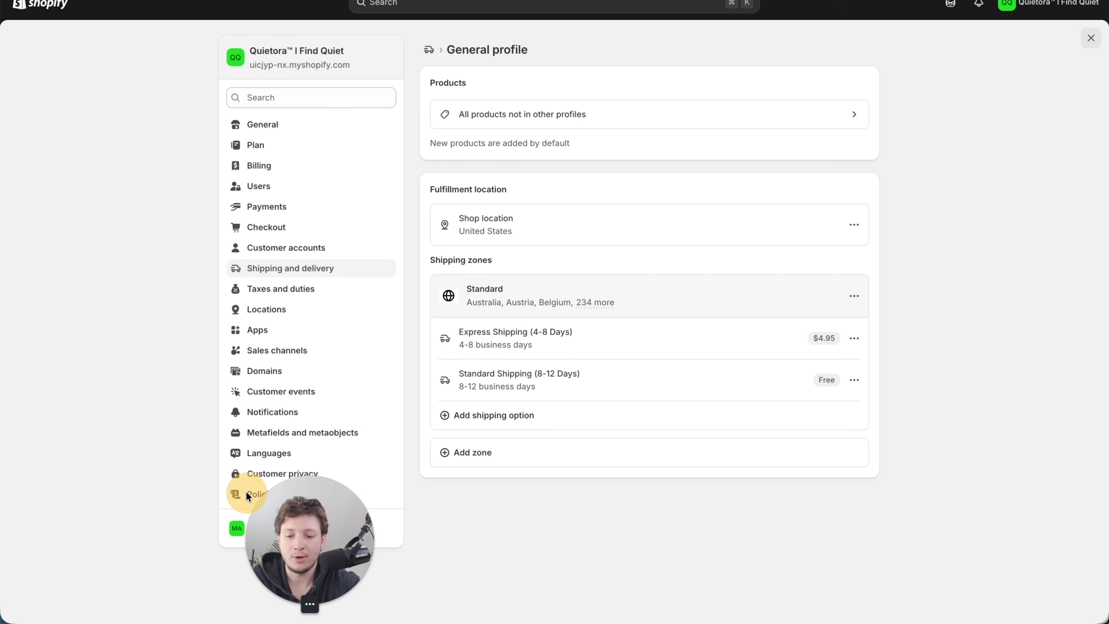
{"action": "left_click", "coordinate": [234, 499]}
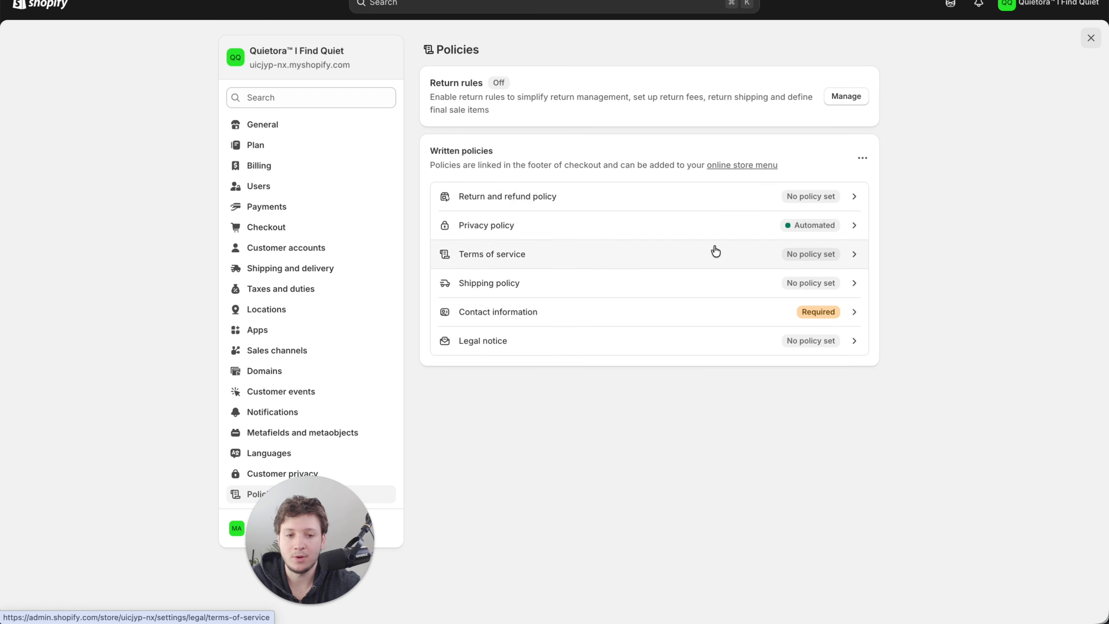
{"action": "left_click", "coordinate": [678, 201]}
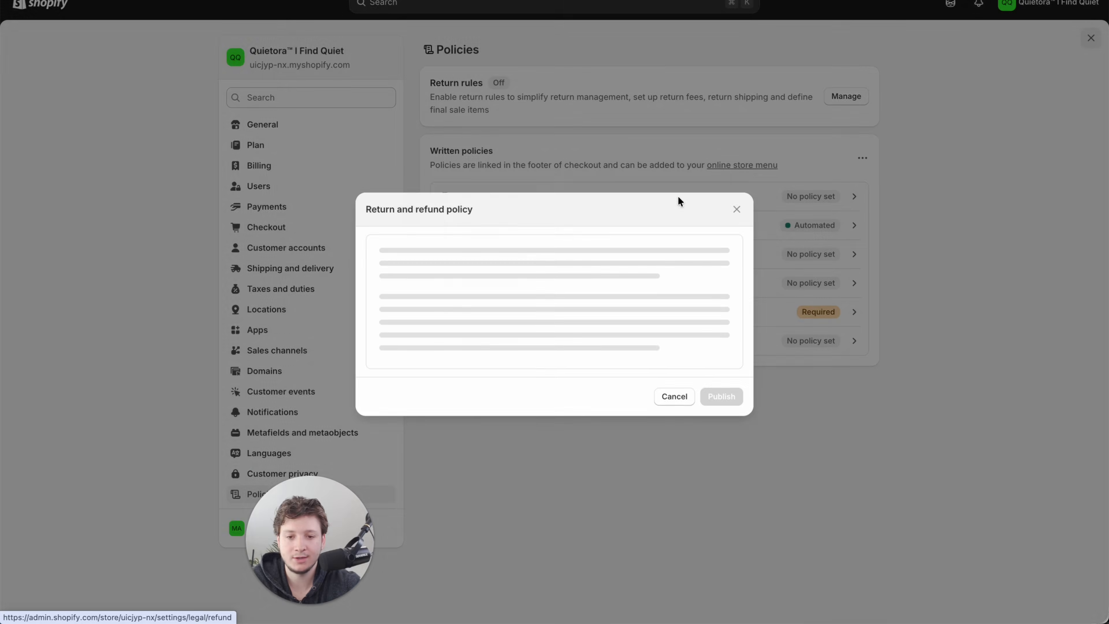
{"action": "left_click", "coordinate": [694, 240]}
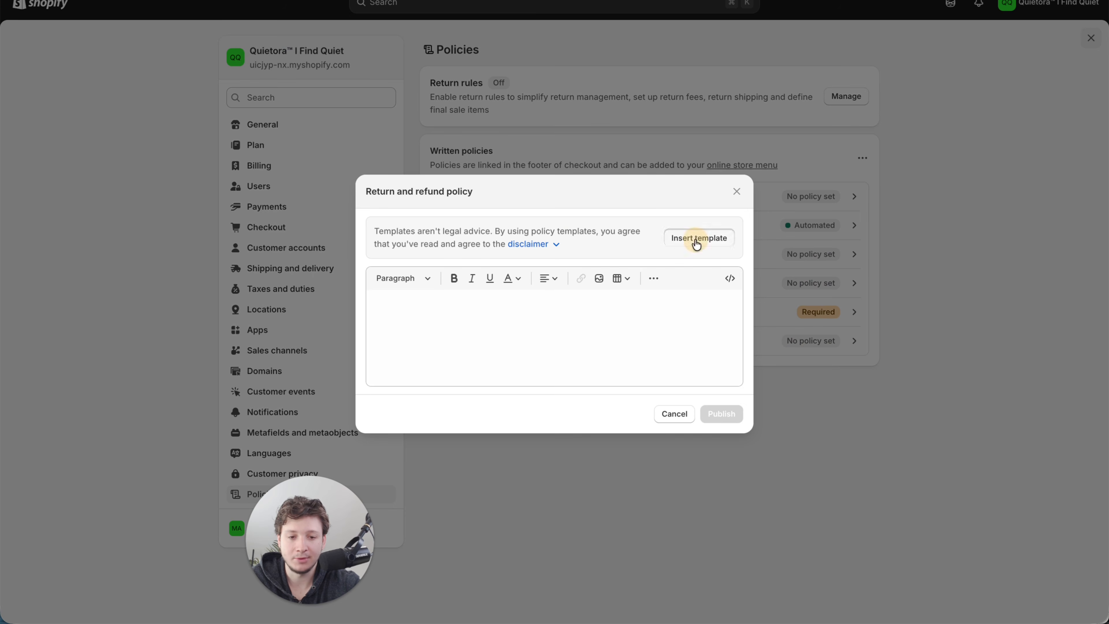
{"action": "left_click", "coordinate": [722, 526]}
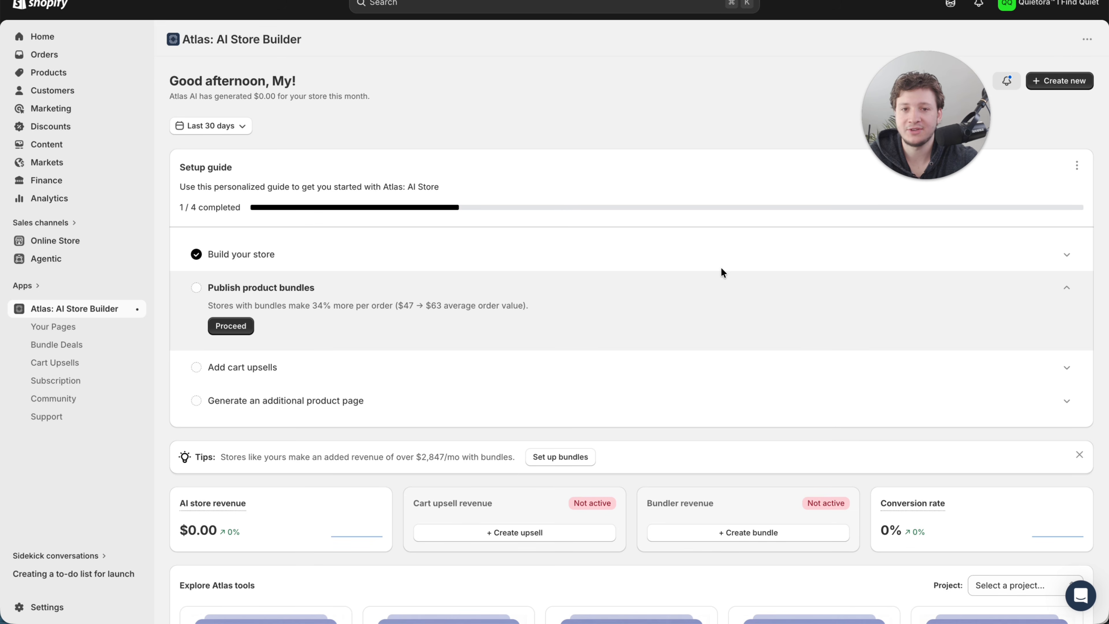
- Start a new creation in Atlas: AI Store Builder and create a project named "Quietora Store" as its destination
{"action": "left_click", "coordinate": [1056, 81]}
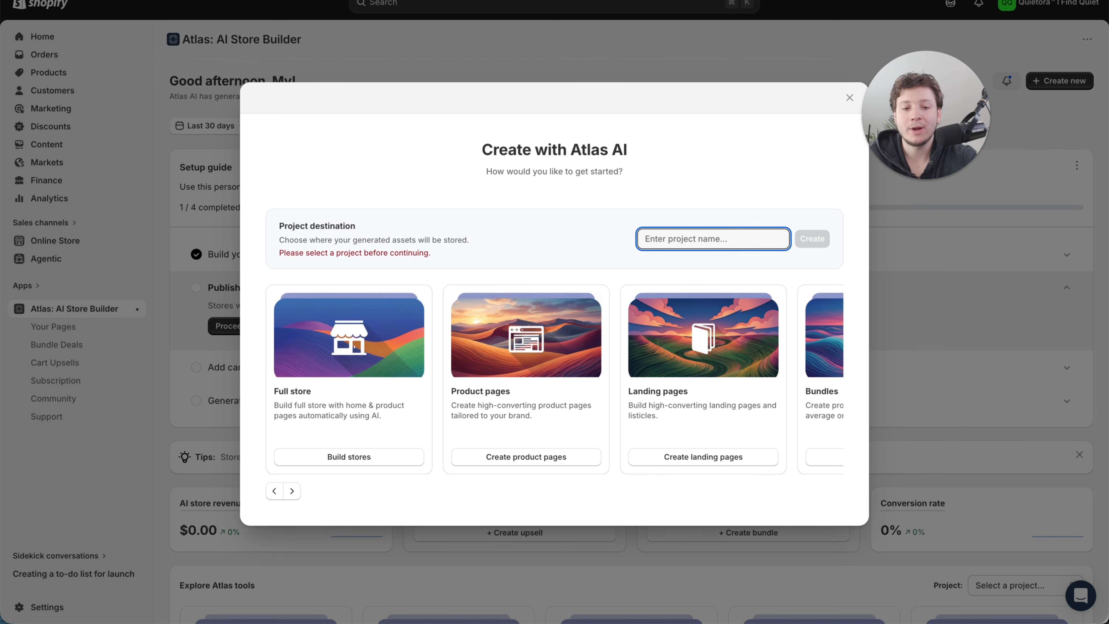
{"action": "type", "text": "Quietora"}
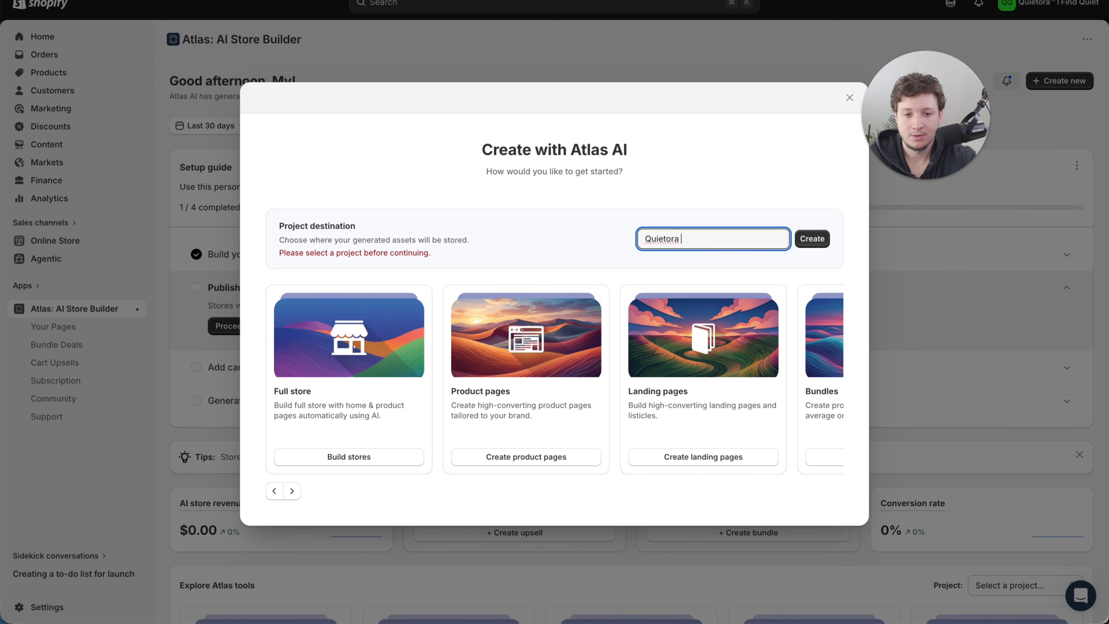
{"action": "type", "text": " Store"}
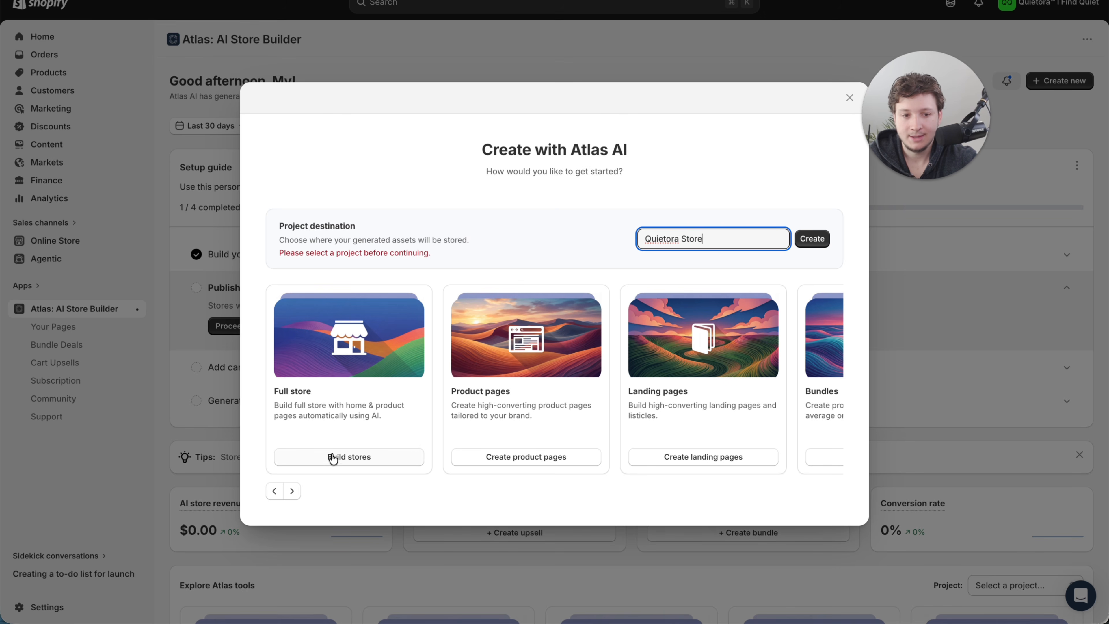
{"action": "left_click", "coordinate": [807, 244]}
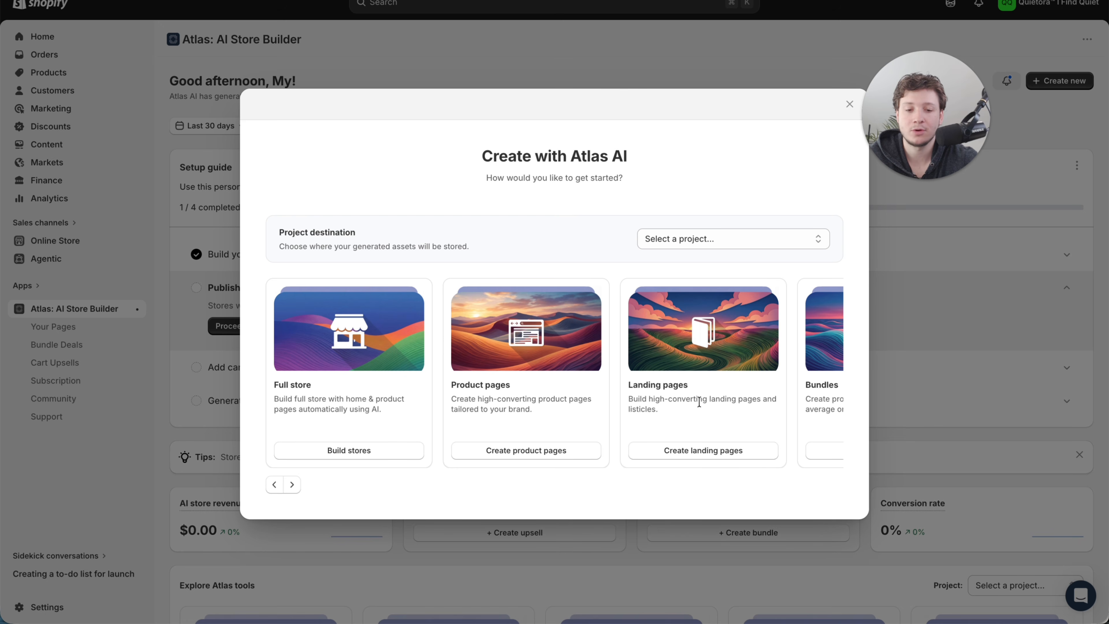
- Build a full store from the LumiEar and AliExpress ear laser products, letting Atlas decide the setup in English (US)
{"action": "scroll", "coordinate": [711, 408], "scroll_direction": "right", "scroll_amount": 5}
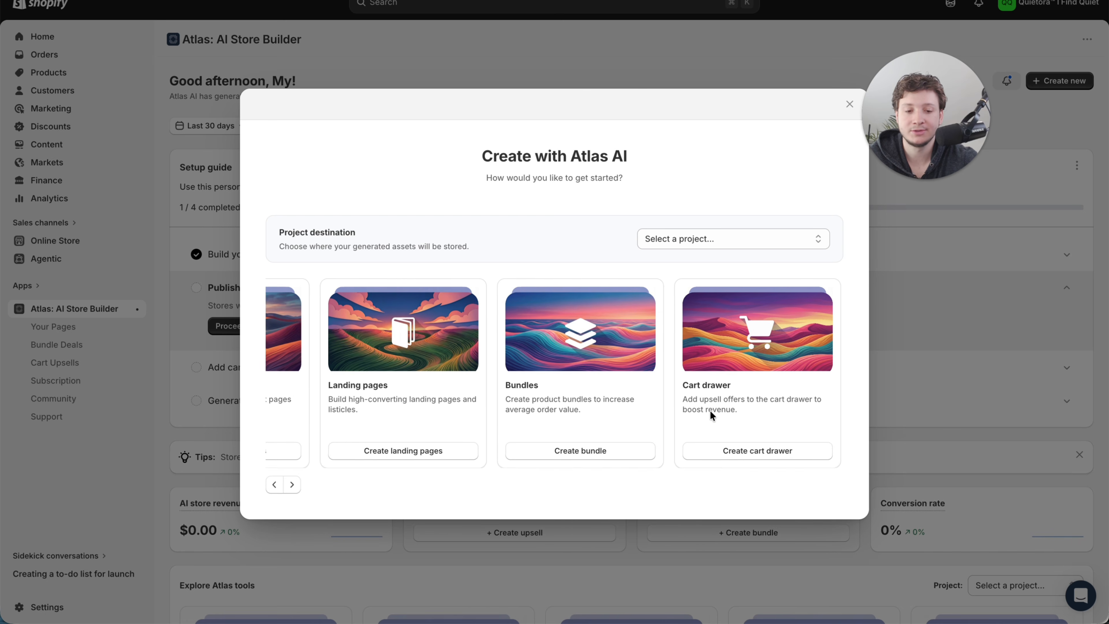
{"action": "scroll", "coordinate": [709, 410], "scroll_direction": "left", "scroll_amount": 5}
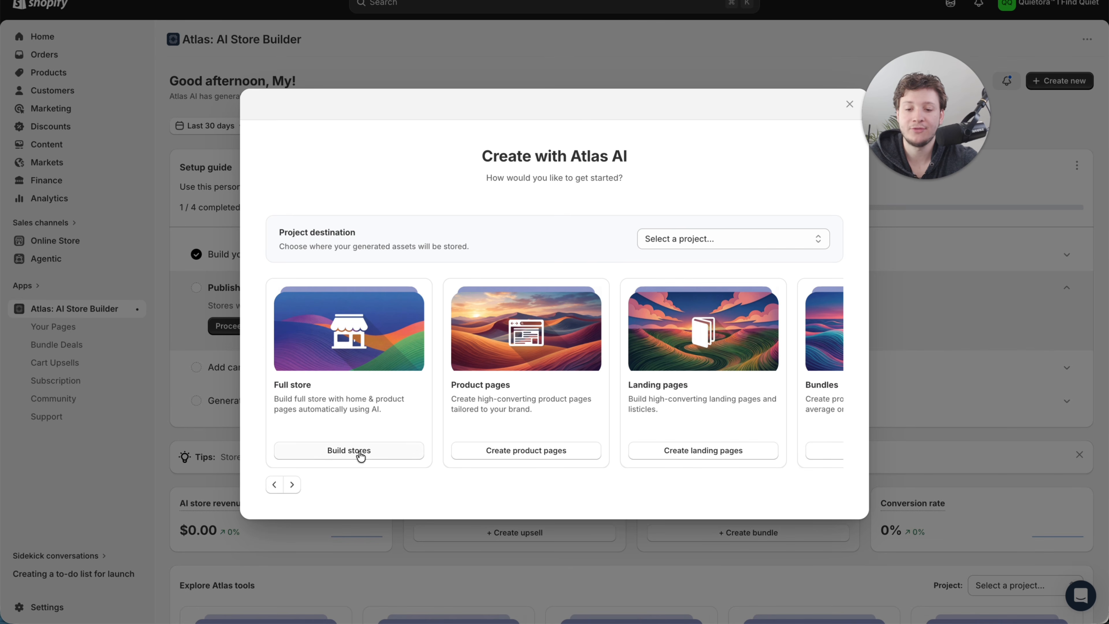
{"action": "left_click", "coordinate": [360, 454]}
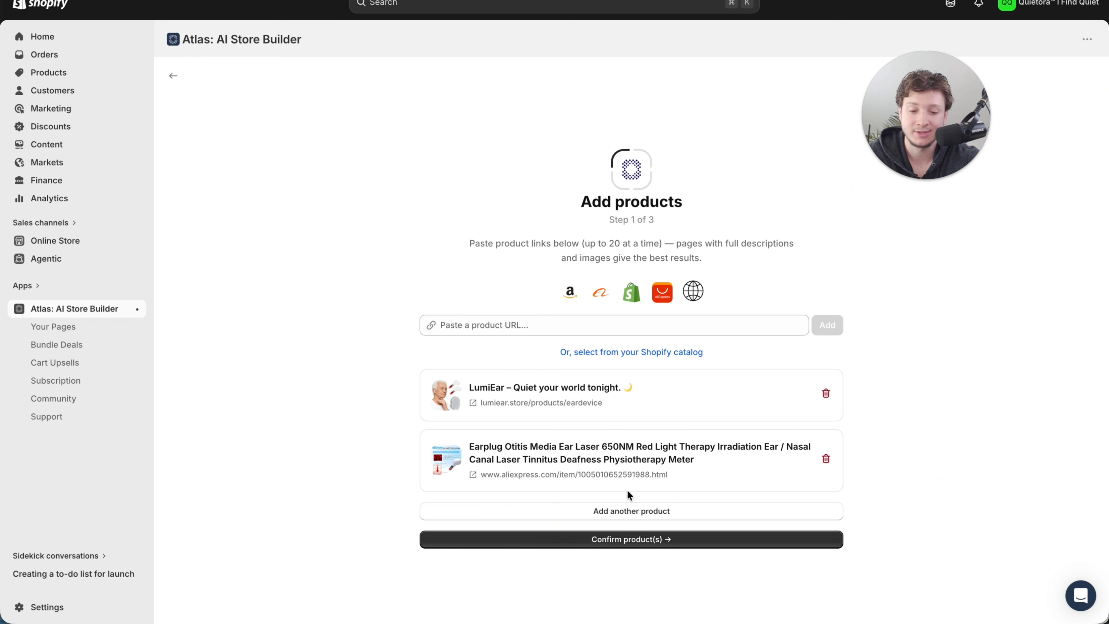
{"action": "left_click", "coordinate": [645, 541]}
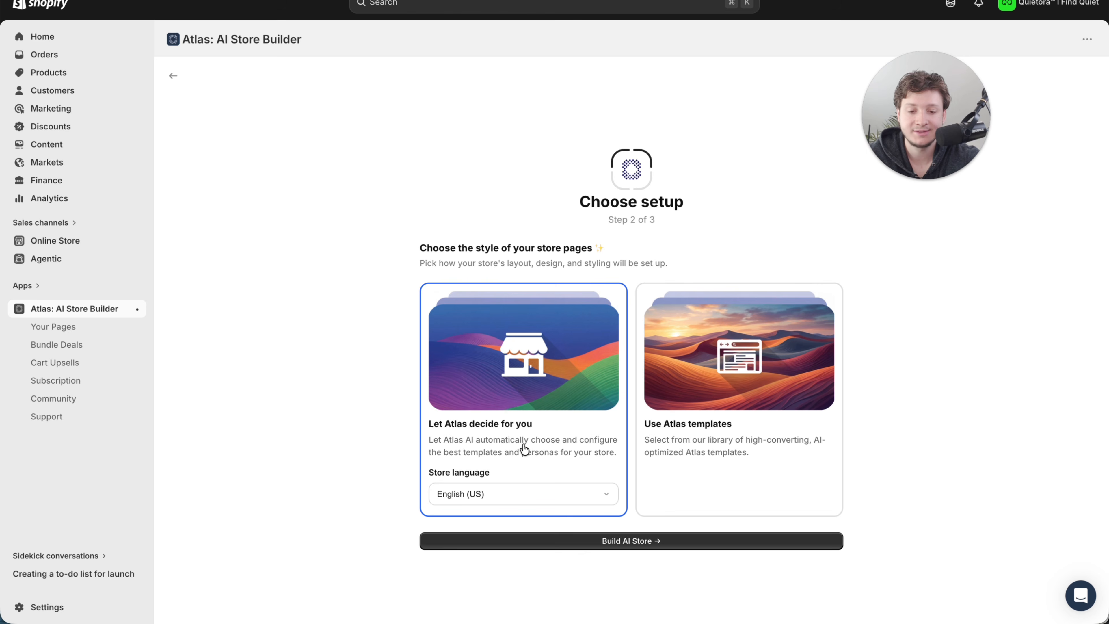
{"action": "left_click", "coordinate": [625, 541]}
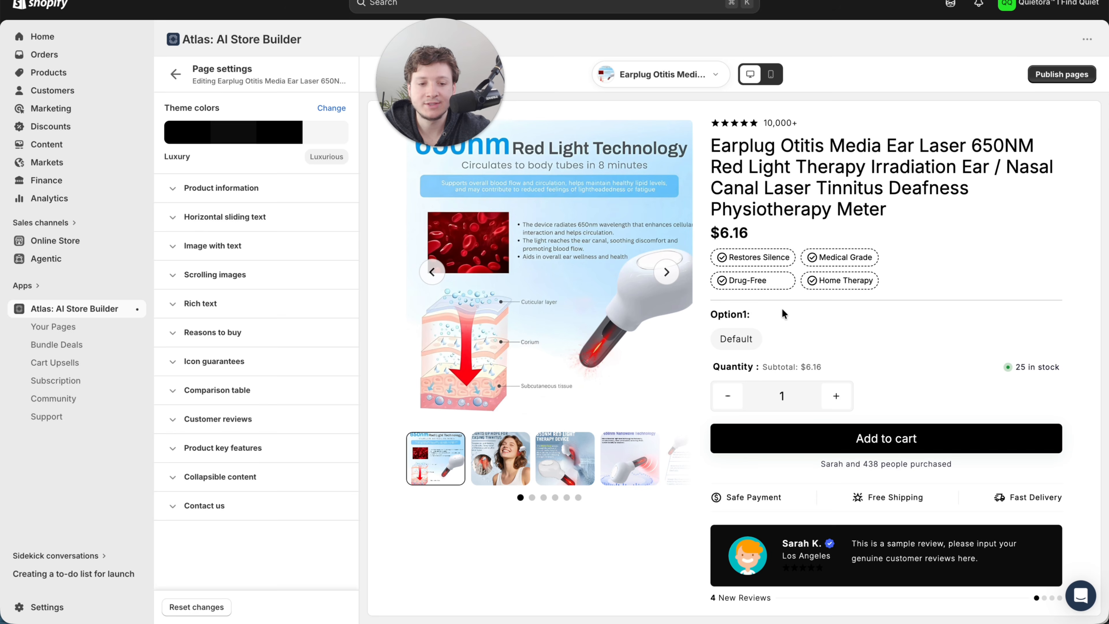
- Review the generated ear laser product page from start to end and publish the store pages
{"action": "scroll", "coordinate": [782, 313], "scroll_direction": "down", "scroll_amount": 10}
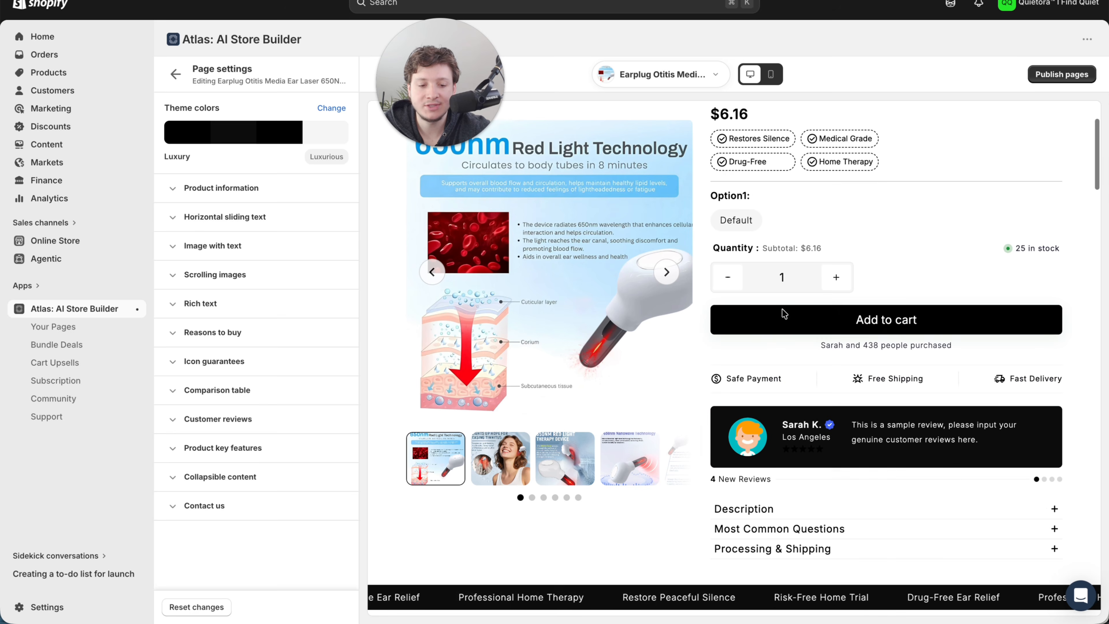
{"action": "scroll", "coordinate": [782, 310], "scroll_direction": "down", "scroll_amount": 20}
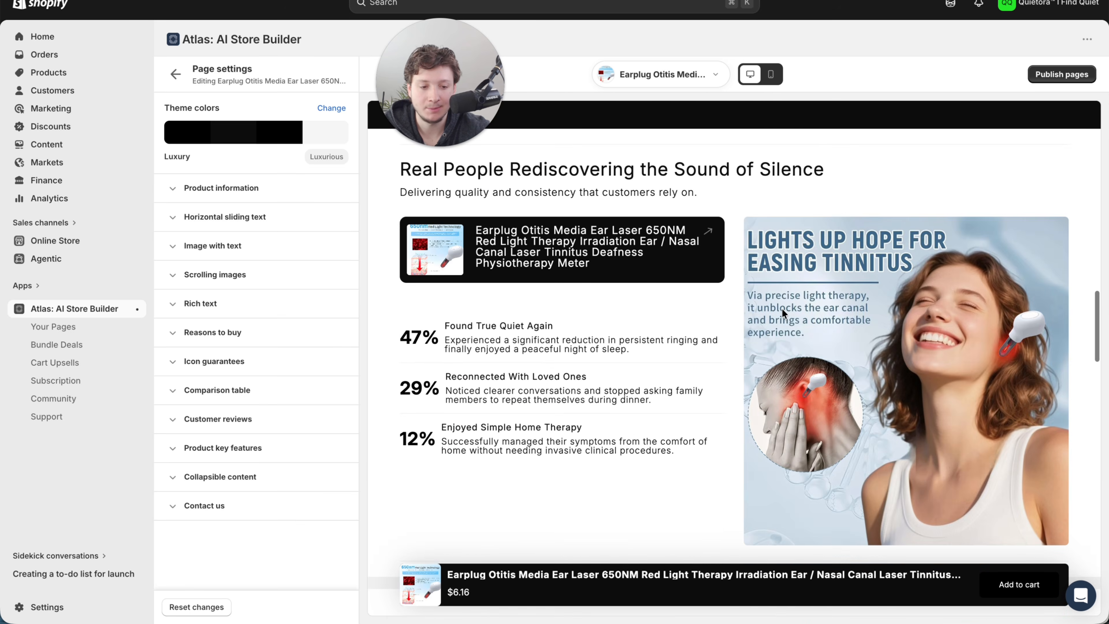
{"action": "scroll", "coordinate": [781, 308], "scroll_direction": "down", "scroll_amount": 20}
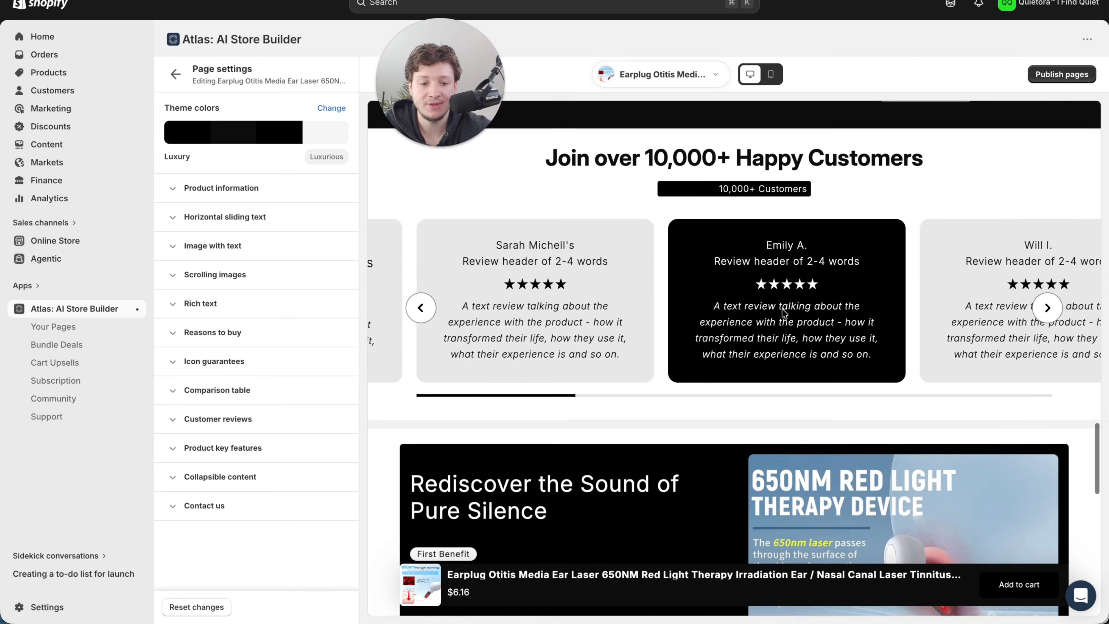
{"action": "scroll", "coordinate": [782, 308], "scroll_direction": "up", "scroll_amount": 20}
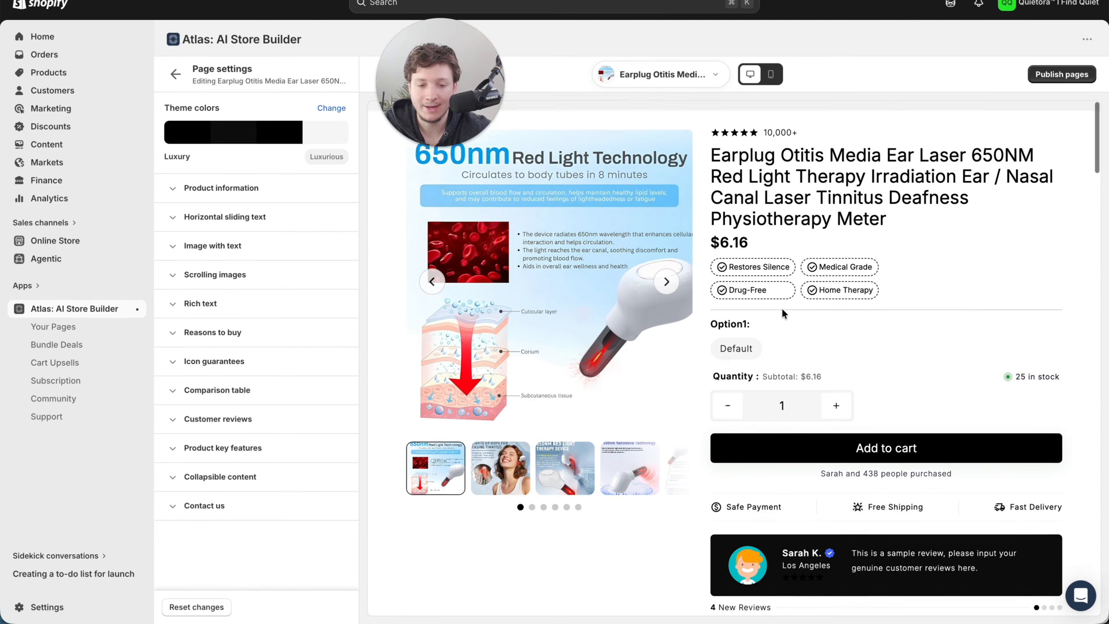
{"action": "scroll", "coordinate": [782, 311], "scroll_direction": "down", "scroll_amount": 5}
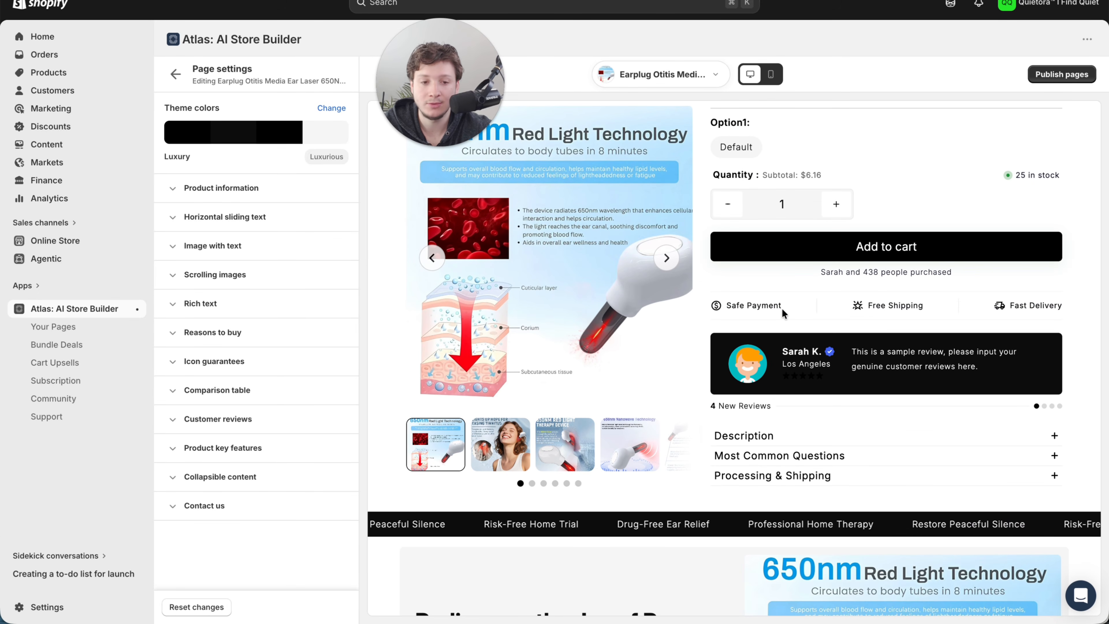
{"action": "scroll", "coordinate": [782, 308], "scroll_direction": "up", "scroll_amount": 5}
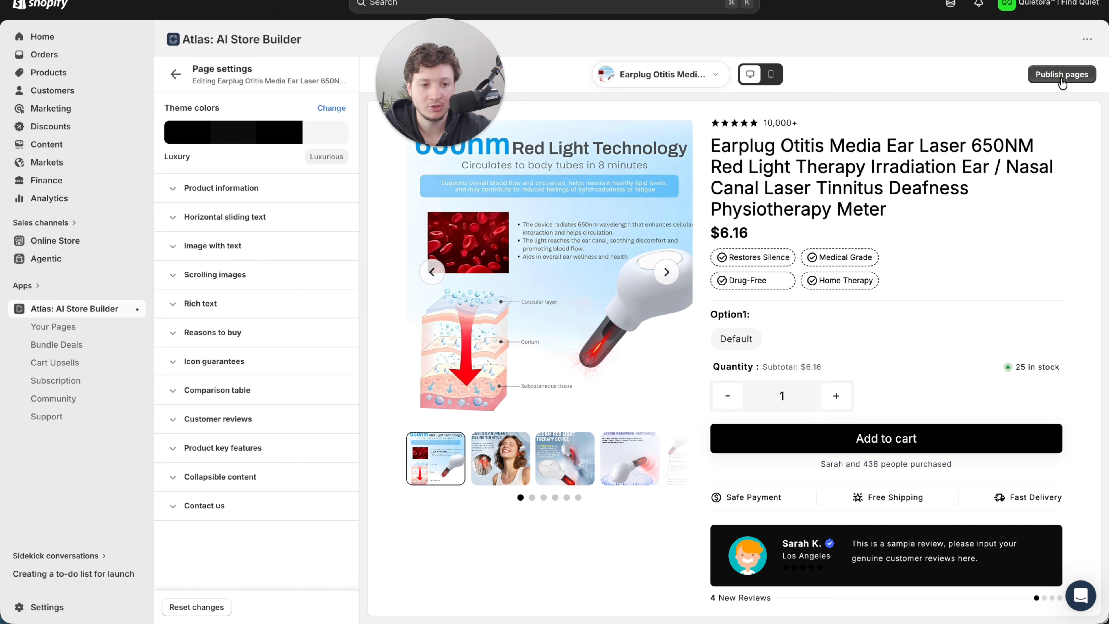
{"action": "left_click", "coordinate": [1047, 72]}
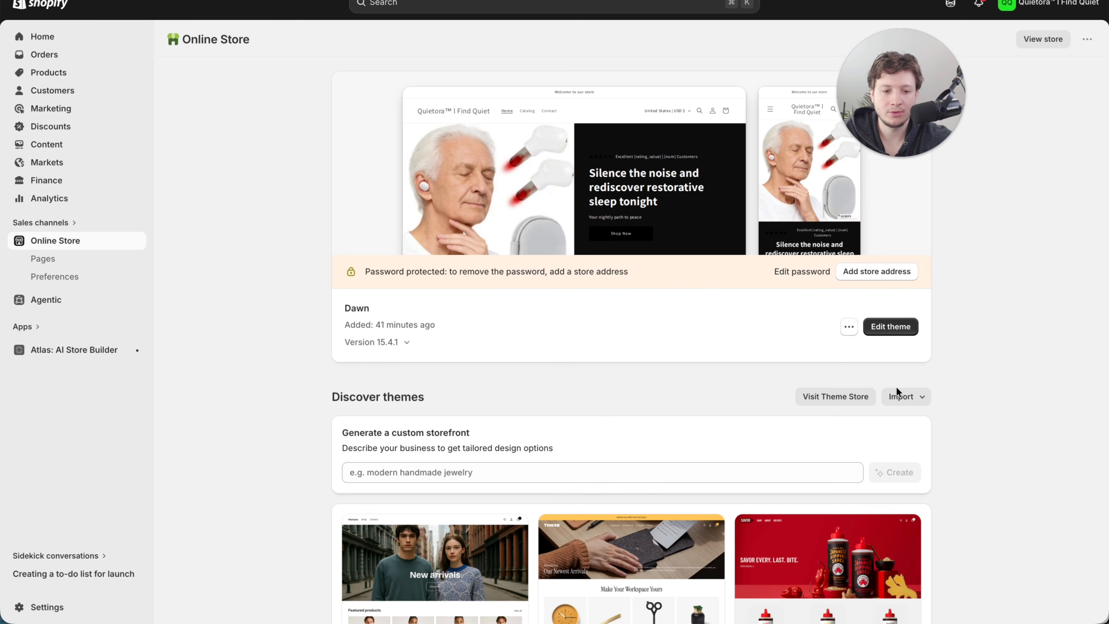
- Open the Dawn theme for editing and hide the home page's "As seen on" scrolling images section
{"action": "left_click", "coordinate": [875, 327]}
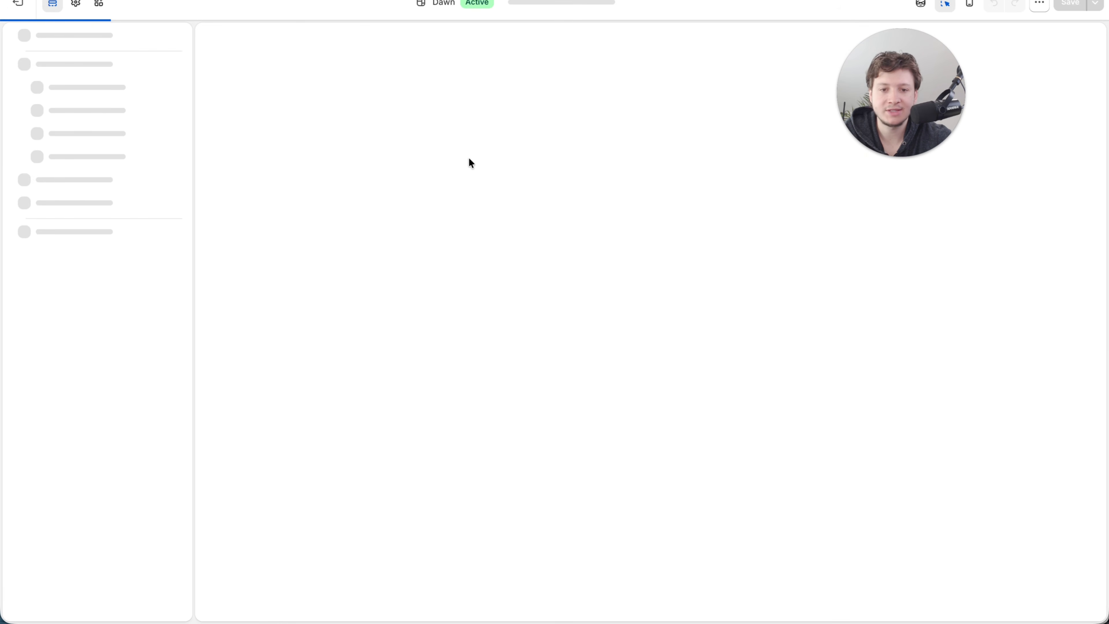
{"action": "scroll", "coordinate": [575, 372], "scroll_direction": "down", "scroll_amount": 5}
{"action": "scroll", "coordinate": [575, 371], "scroll_direction": "down", "scroll_amount": 10}
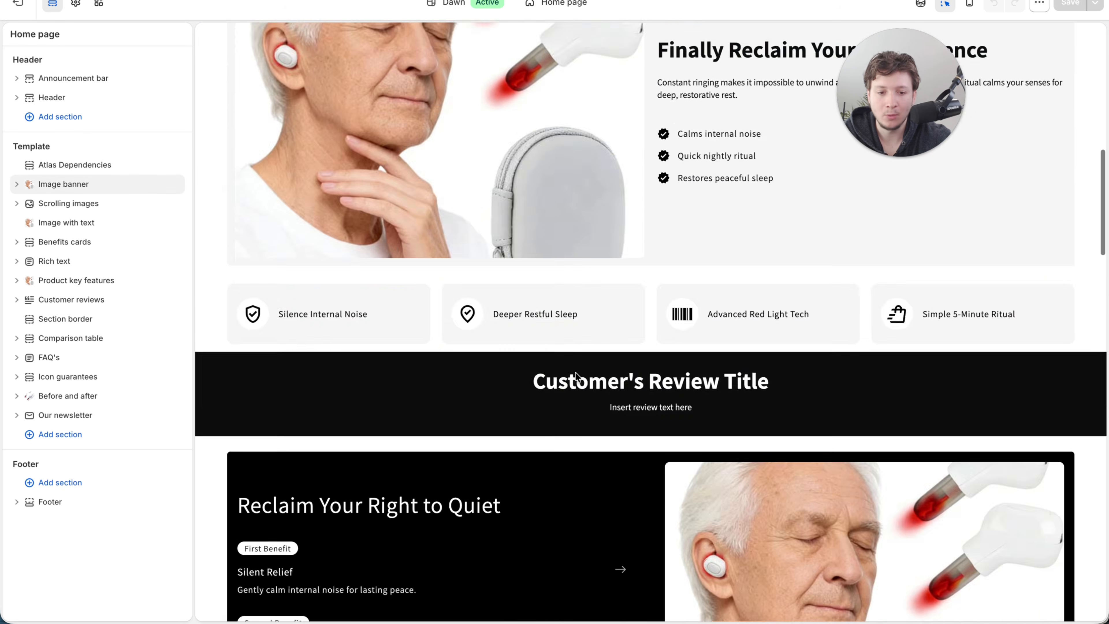
{"action": "scroll", "coordinate": [576, 372], "scroll_direction": "up", "scroll_amount": 15}
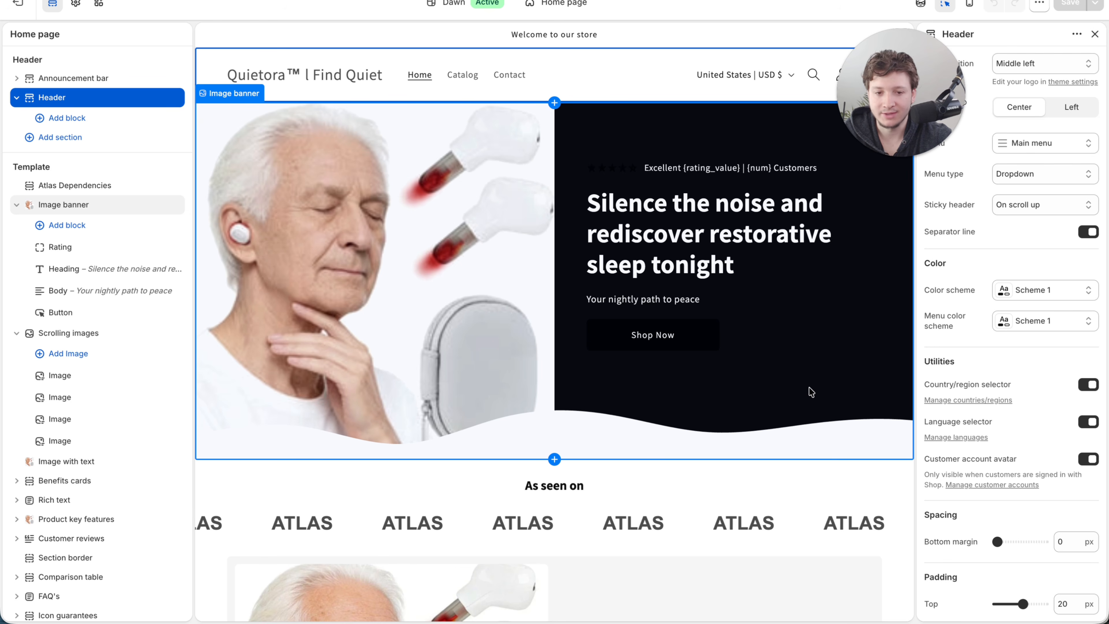
{"action": "left_click", "coordinate": [662, 495]}
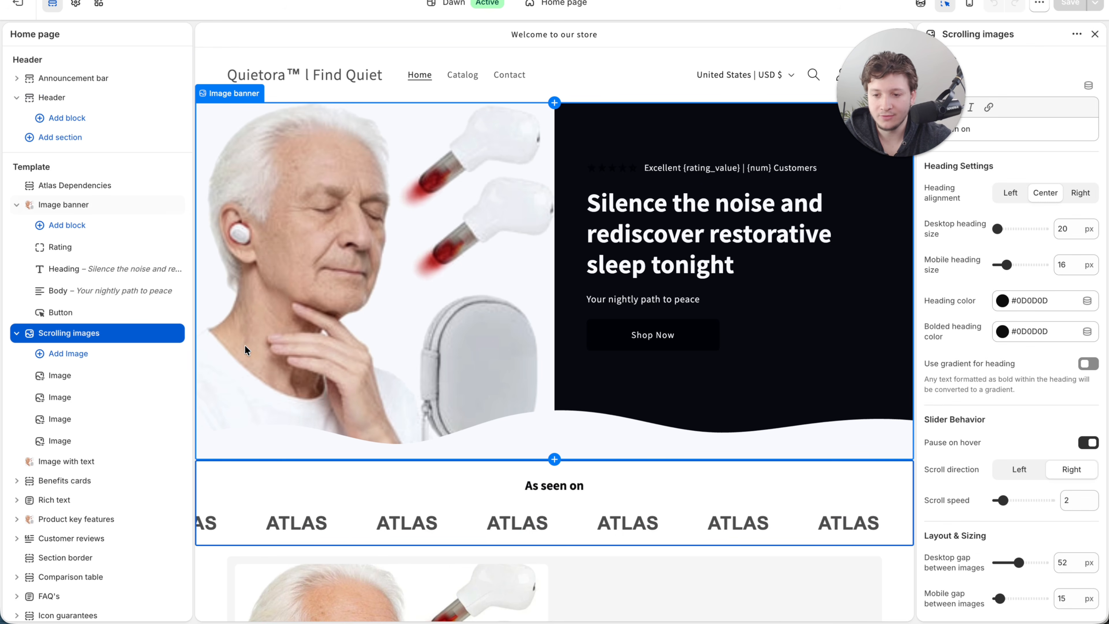
{"action": "left_click", "coordinate": [174, 333]}
- Hide the Rich text section containing "Customer's Review Title" on the home page
{"action": "scroll", "coordinate": [525, 484], "scroll_direction": "down", "scroll_amount": 5}
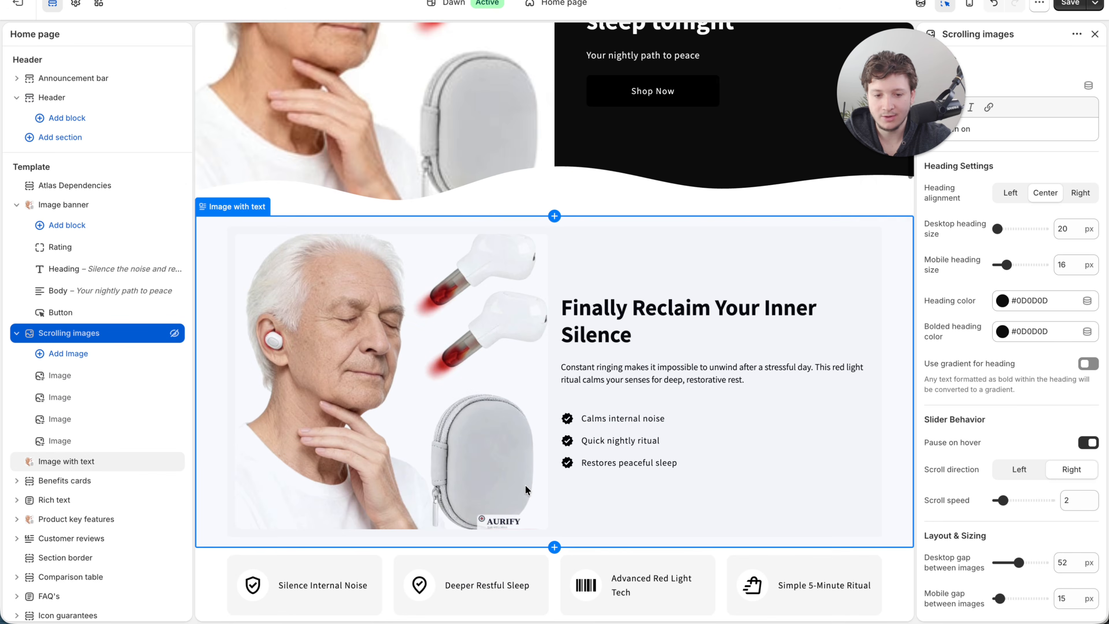
{"action": "left_click", "coordinate": [762, 193]}
{"action": "left_click", "coordinate": [174, 500]}
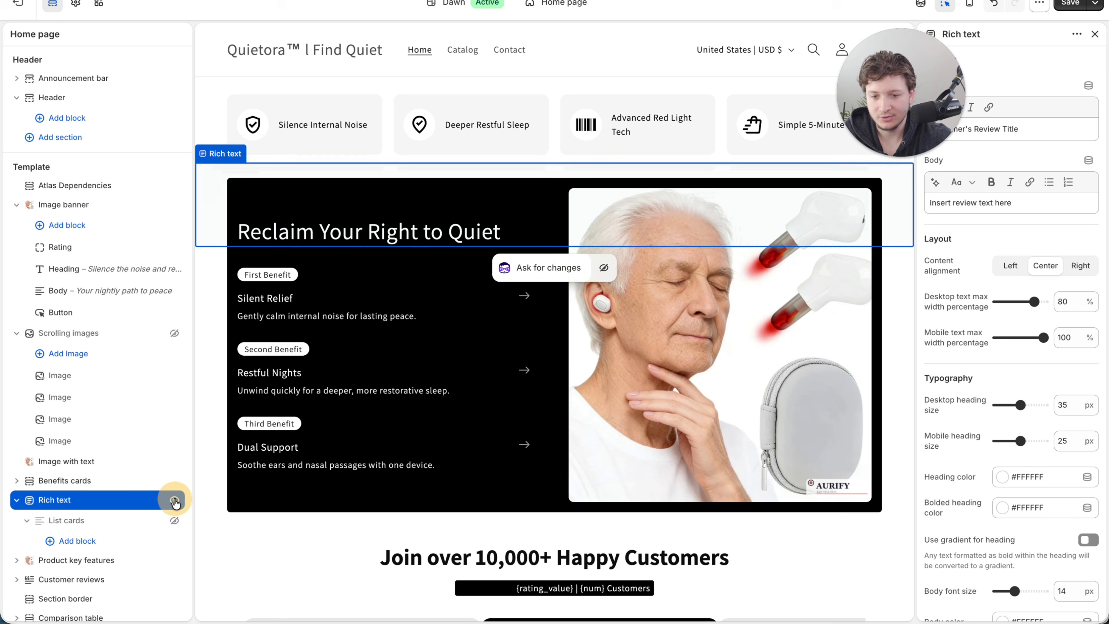
- Hide the Icon guarantees section below the home page's Frequently Asked Questions
{"action": "scroll", "coordinate": [301, 356], "scroll_direction": "up", "scroll_amount": 5}
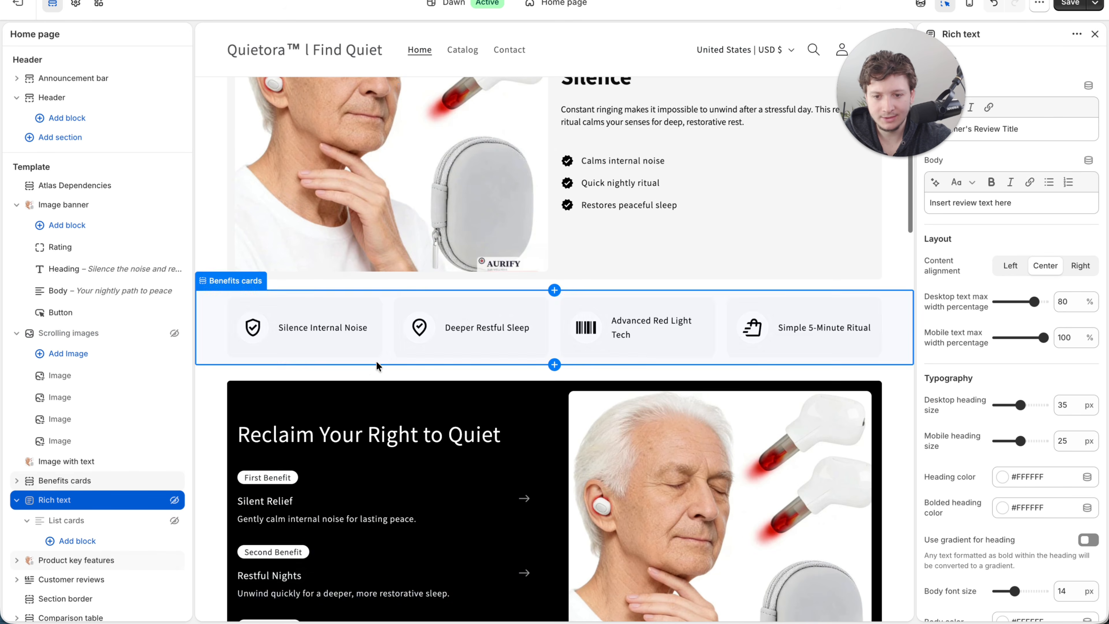
{"action": "scroll", "coordinate": [376, 361], "scroll_direction": "up", "scroll_amount": 10}
{"action": "scroll", "coordinate": [375, 362], "scroll_direction": "down", "scroll_amount": 20}
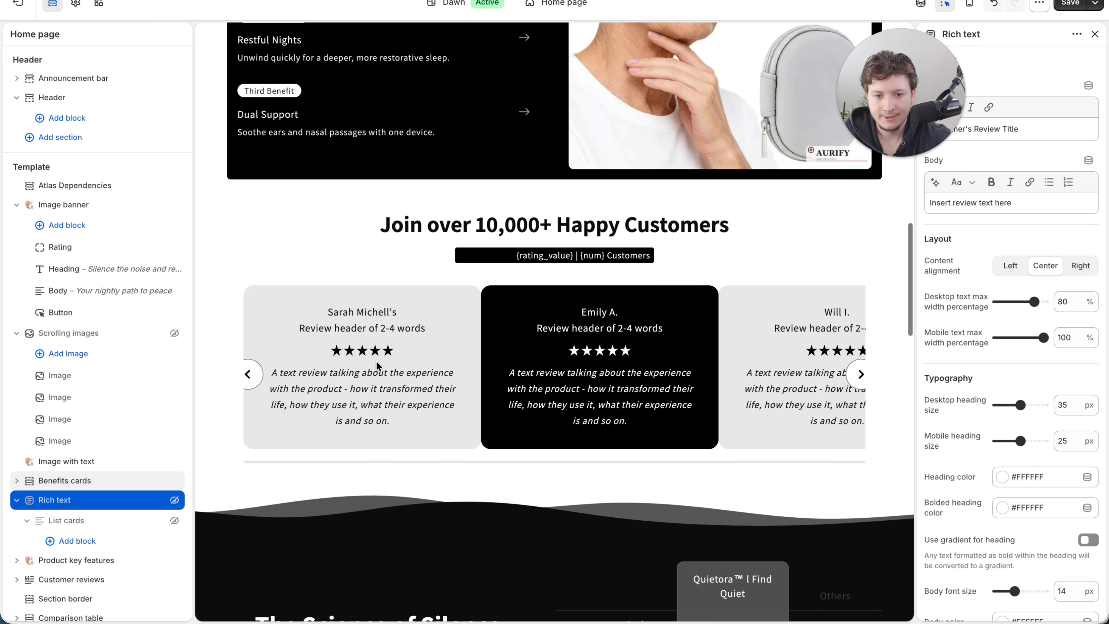
{"action": "scroll", "coordinate": [376, 361], "scroll_direction": "down", "scroll_amount": 15}
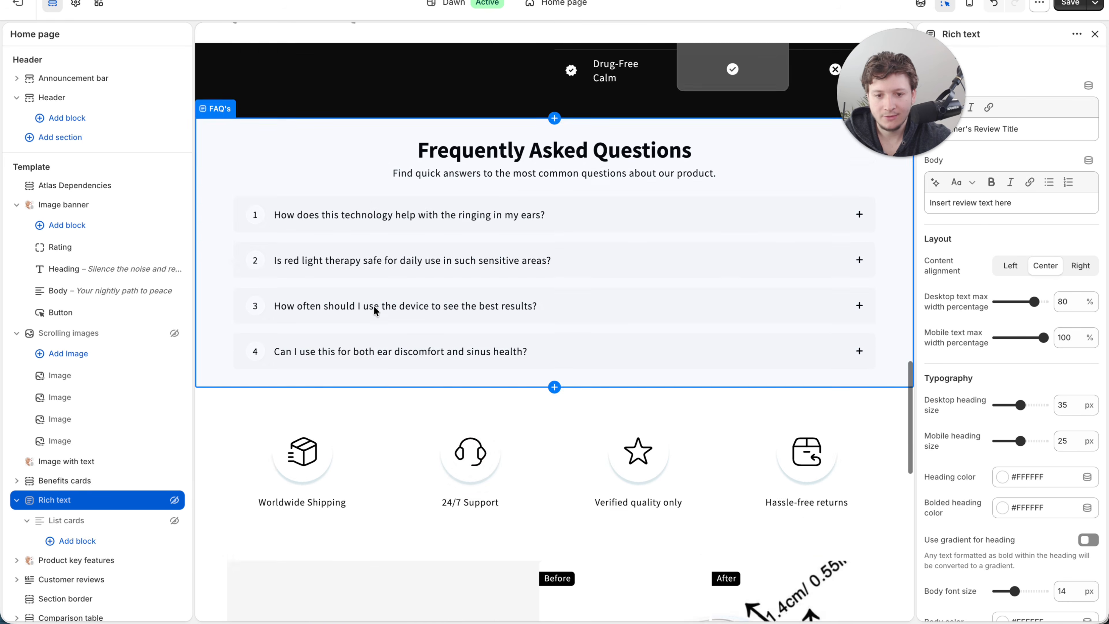
{"action": "scroll", "coordinate": [374, 305], "scroll_direction": "down", "scroll_amount": 2}
{"action": "left_click", "coordinate": [453, 335]}
{"action": "left_click", "coordinate": [340, 327]}
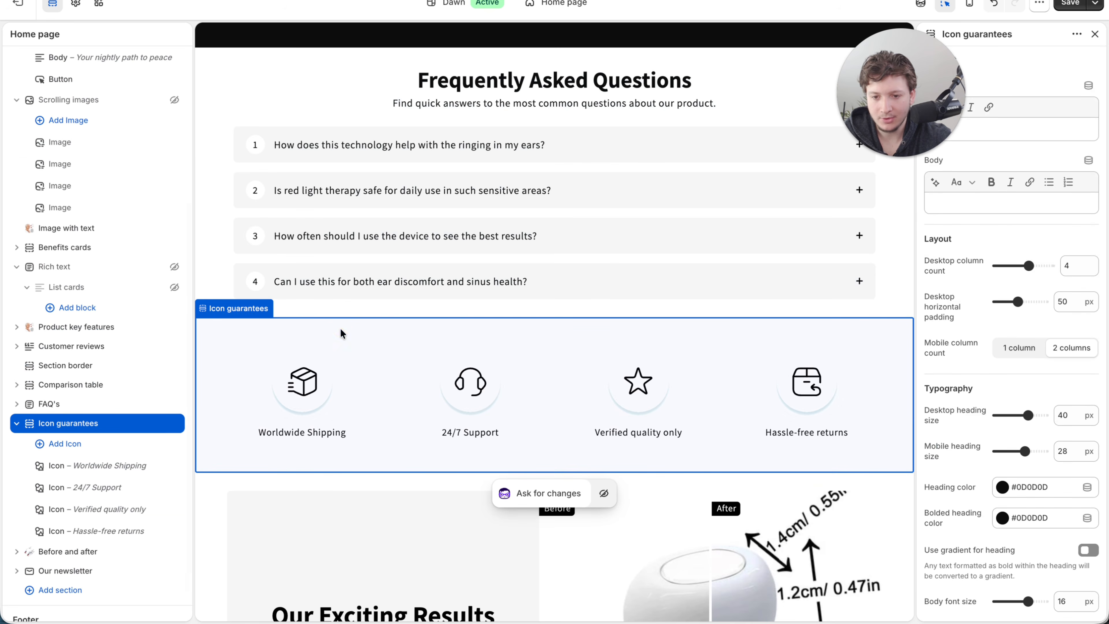
{"action": "left_click", "coordinate": [174, 422]}
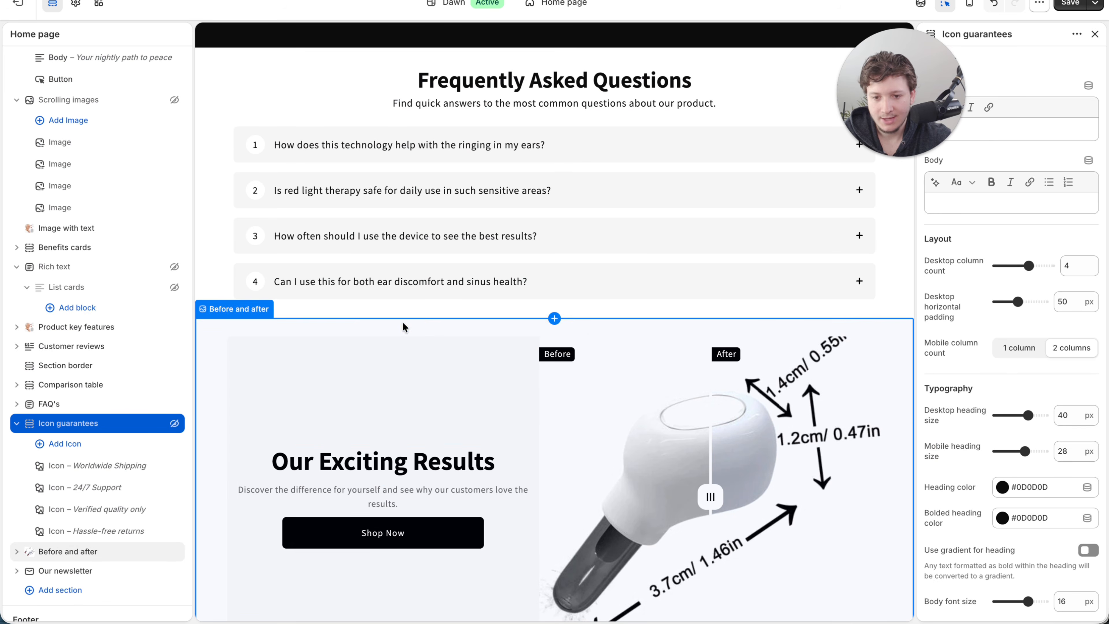
- Hide the Before and after section and the Our newsletter section on the home page
{"action": "left_click", "coordinate": [398, 323]}
{"action": "left_click", "coordinate": [174, 552]}
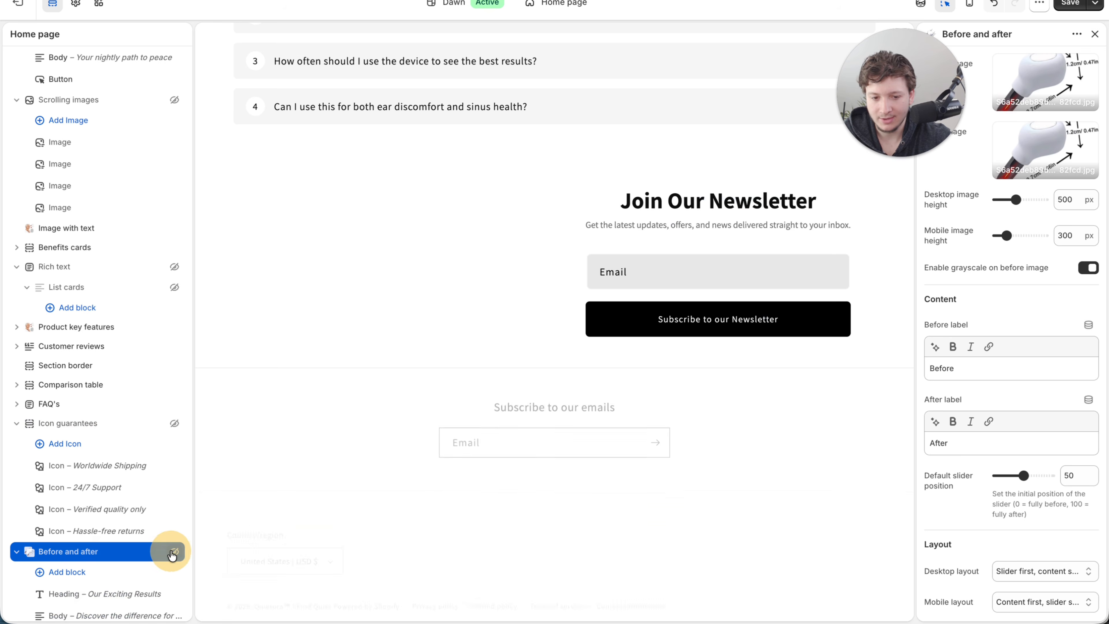
{"action": "left_click", "coordinate": [454, 193]}
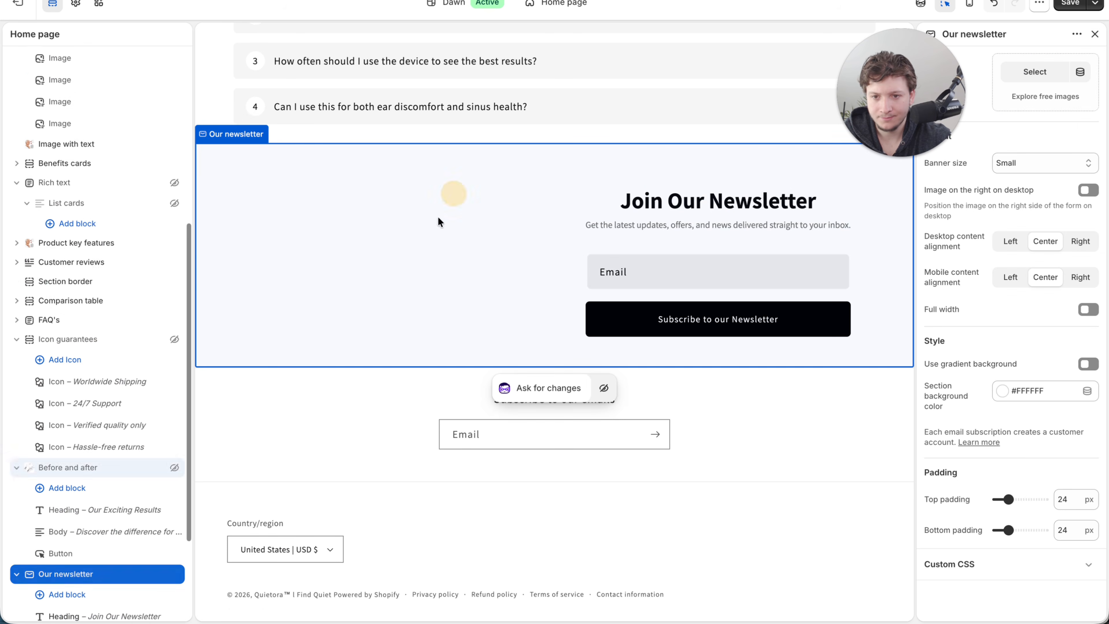
{"action": "left_click", "coordinate": [174, 519]}
{"action": "scroll", "coordinate": [376, 370], "scroll_direction": "up", "scroll_amount": 10}
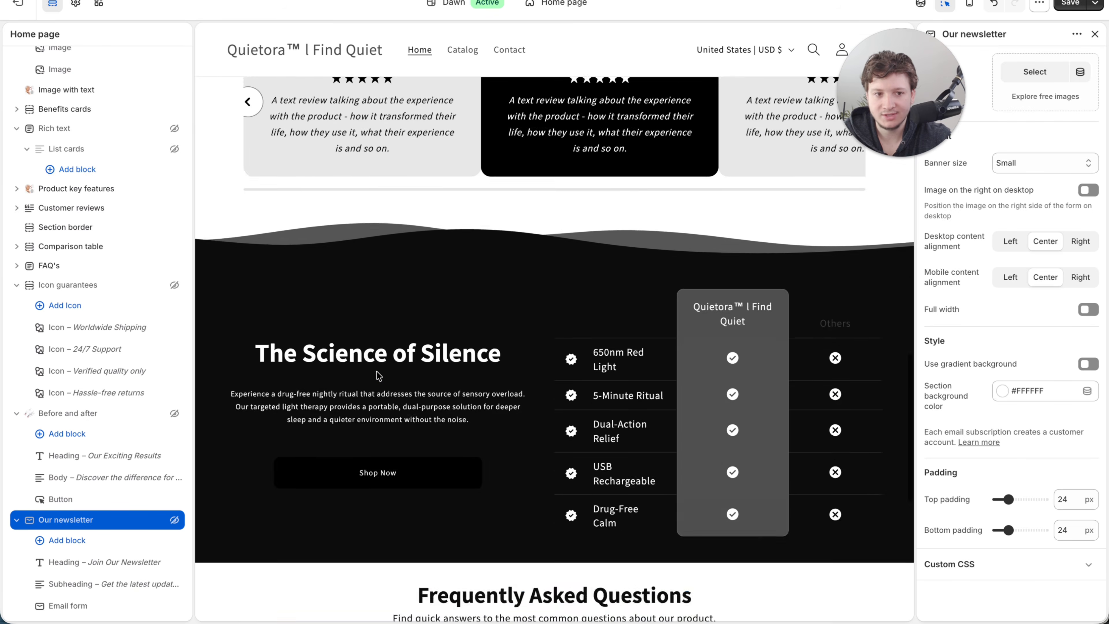
- Save the home page section changes and open the theme settings
{"action": "scroll", "coordinate": [378, 375], "scroll_direction": "up", "scroll_amount": 15}
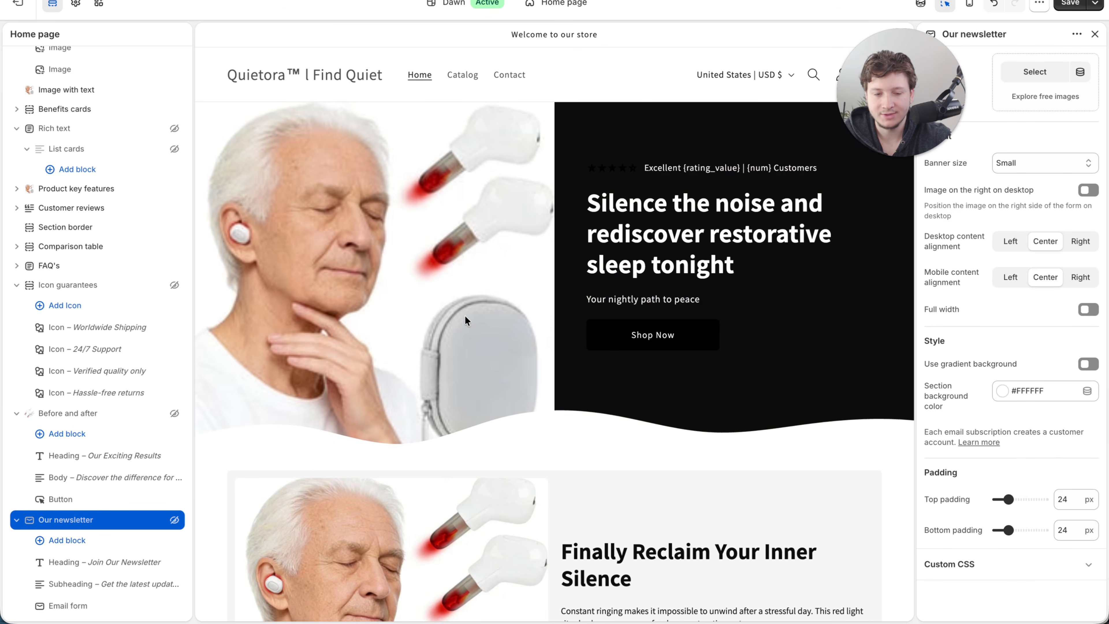
{"action": "key", "text": "super+s"}
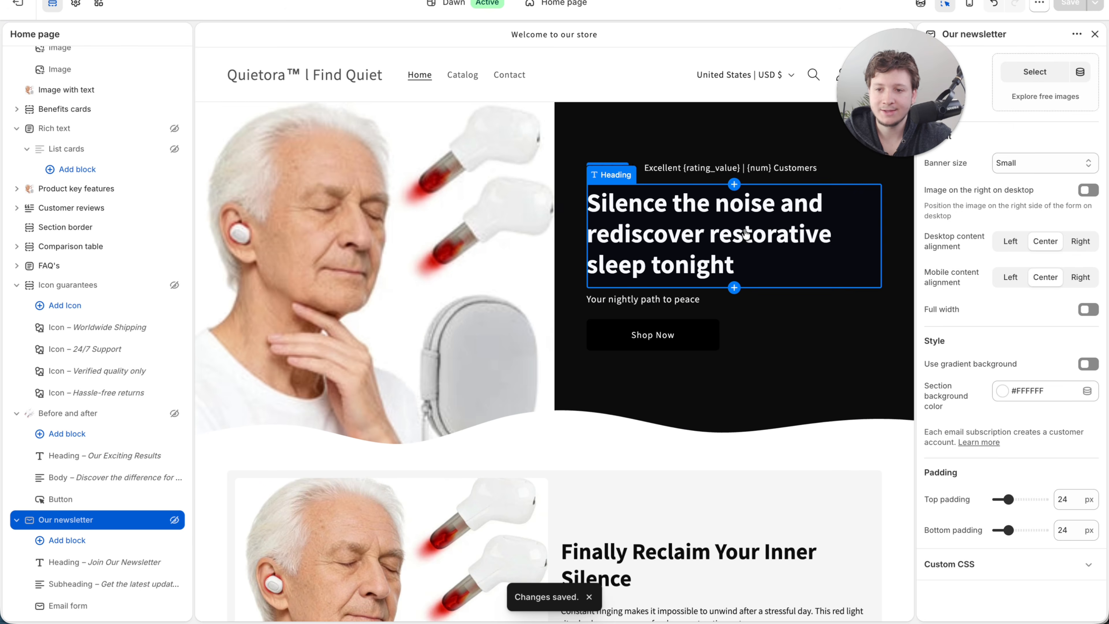
{"action": "scroll", "coordinate": [117, 284], "scroll_direction": "up", "scroll_amount": 10}
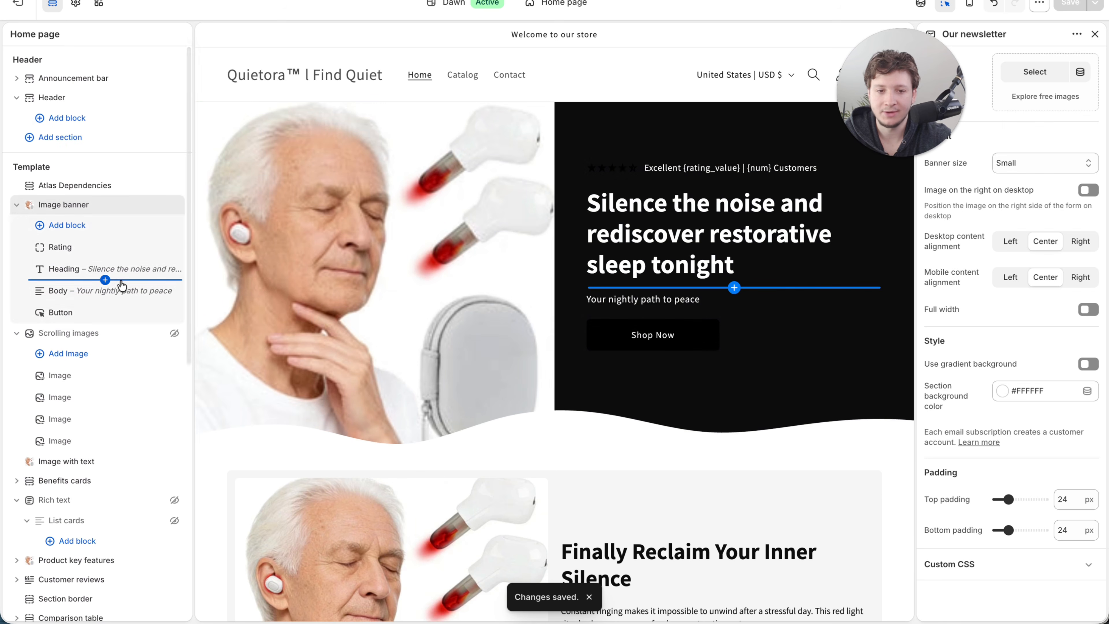
{"action": "left_click", "coordinate": [75, 3]}
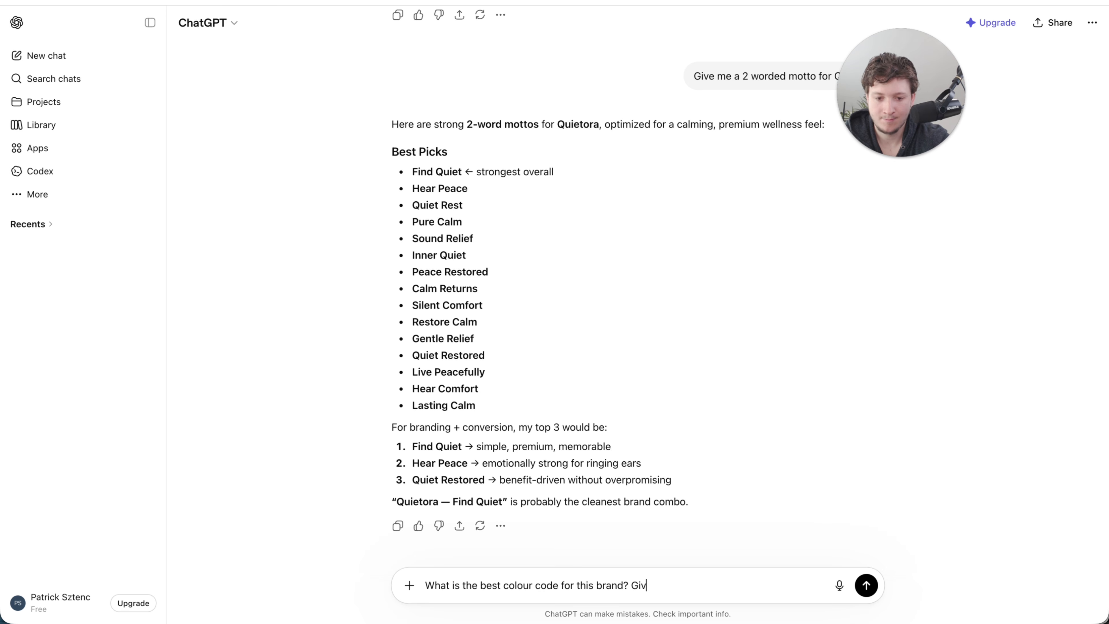
- Switch to ChatGPT and ask for the best colour code for this brand, requesting the # value
{"action": "key", "text": "Return"}
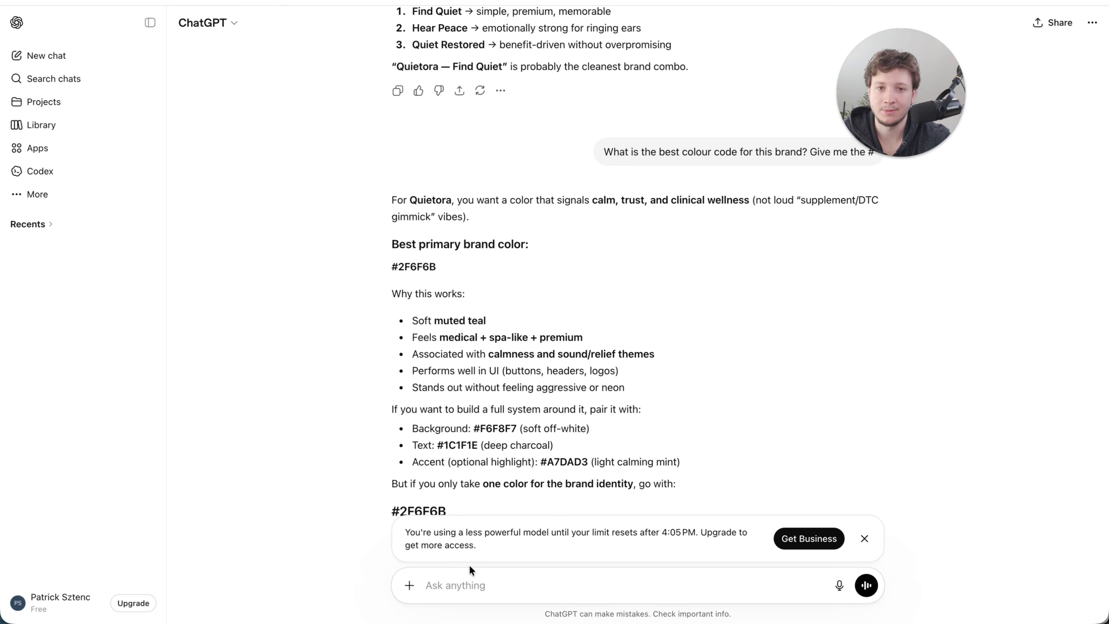
- Ask ChatGPT for the colour code of the blue in the pasted 650nm Red Light Technology image and copy #ACDBF5
{"action": "left_click", "coordinate": [449, 584]}
{"action": "key", "text": "super+v"}
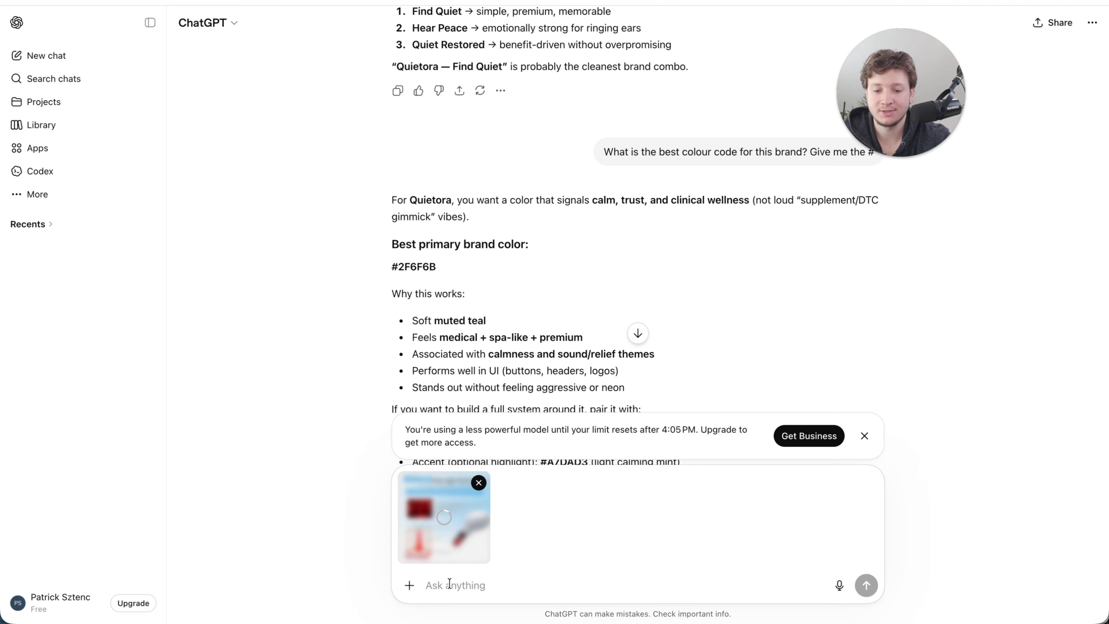
{"action": "type", "text": "W"}
{"action": "key", "text": "BackSpace"}
{"action": "type", "text": "I want to u"}
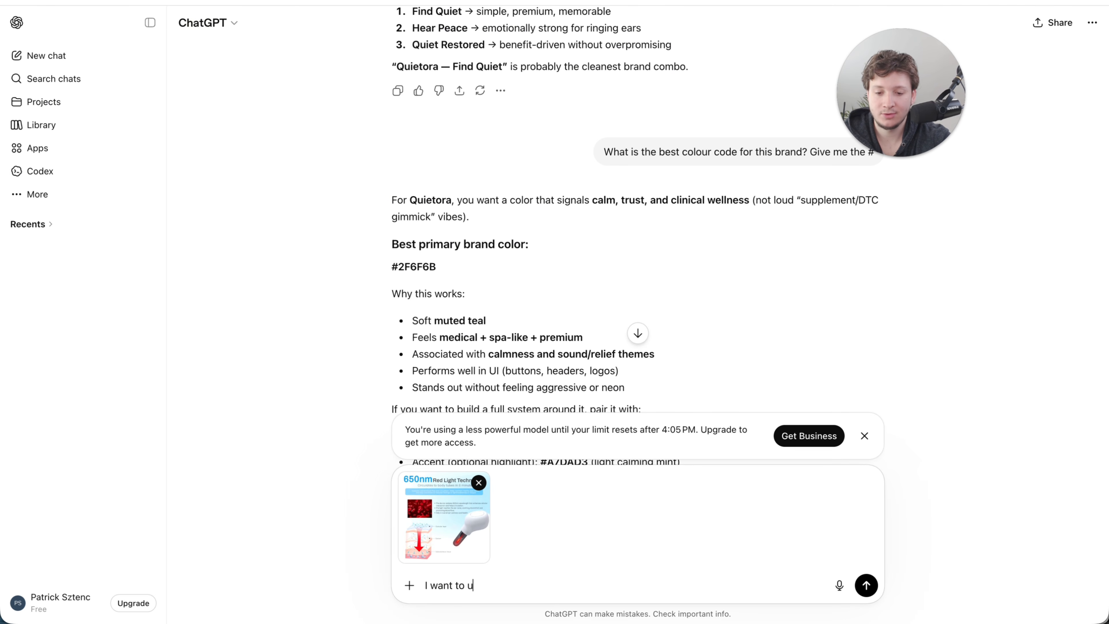
{"action": "type", "text": "se the blue in this im"}
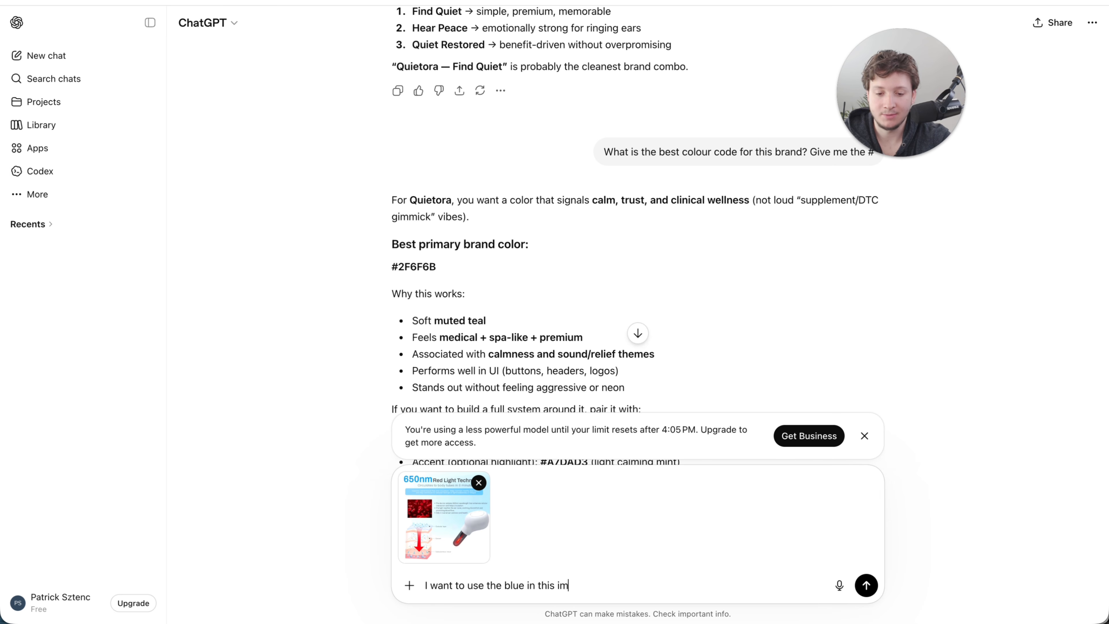
{"action": "type", "text": "age, can you give me t"}
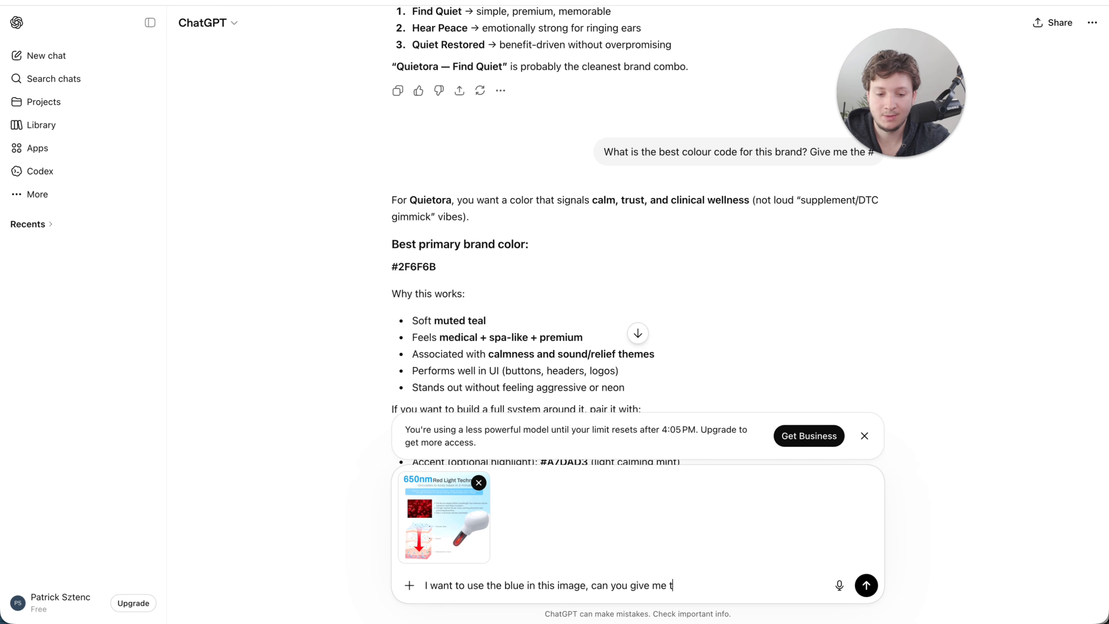
{"action": "type", "text": "he colour code?"}
{"action": "key", "text": "Return"}
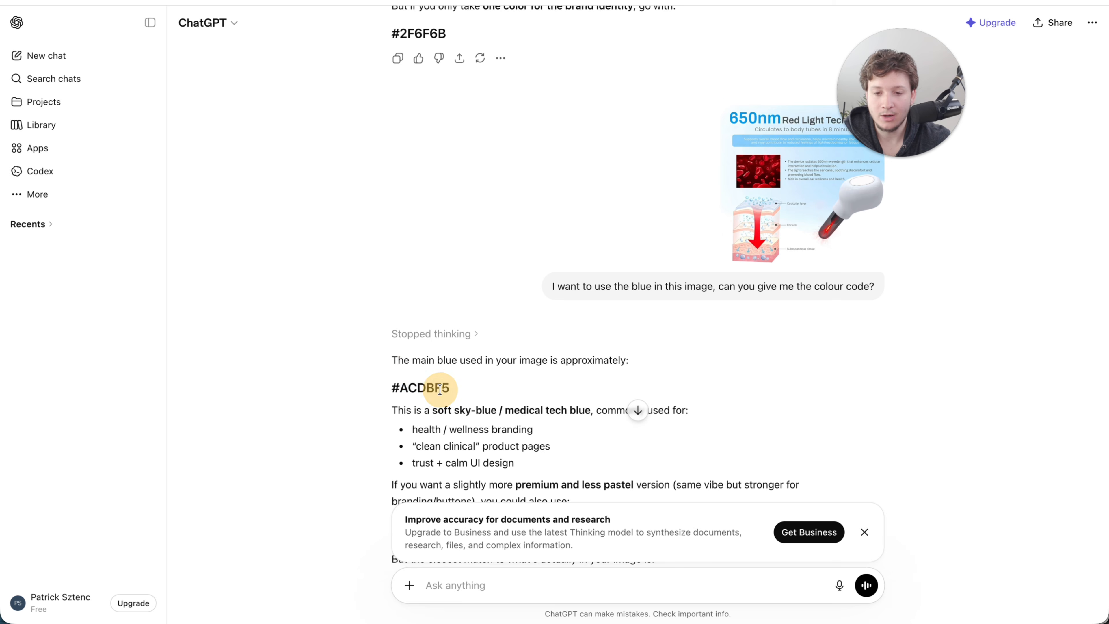
{"action": "double_click", "coordinate": [433, 388]}
{"action": "key", "text": "ctrl+c"}
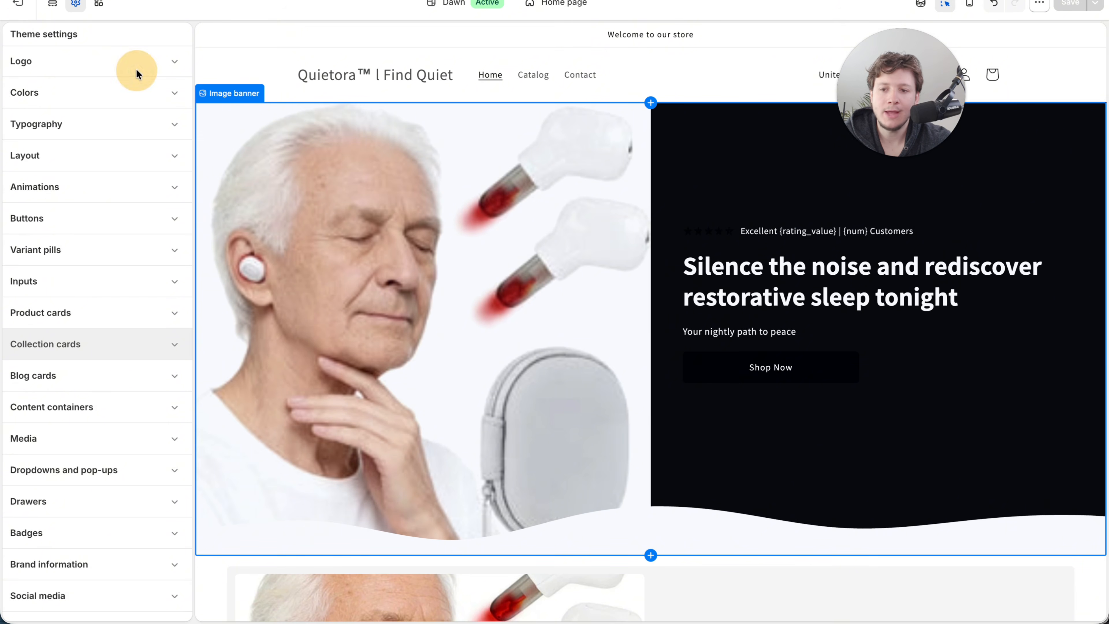
- Back in the Shopify theme settings, set the logo to the light blue quietora image and its width to 210 px
{"action": "left_click", "coordinate": [118, 66]}
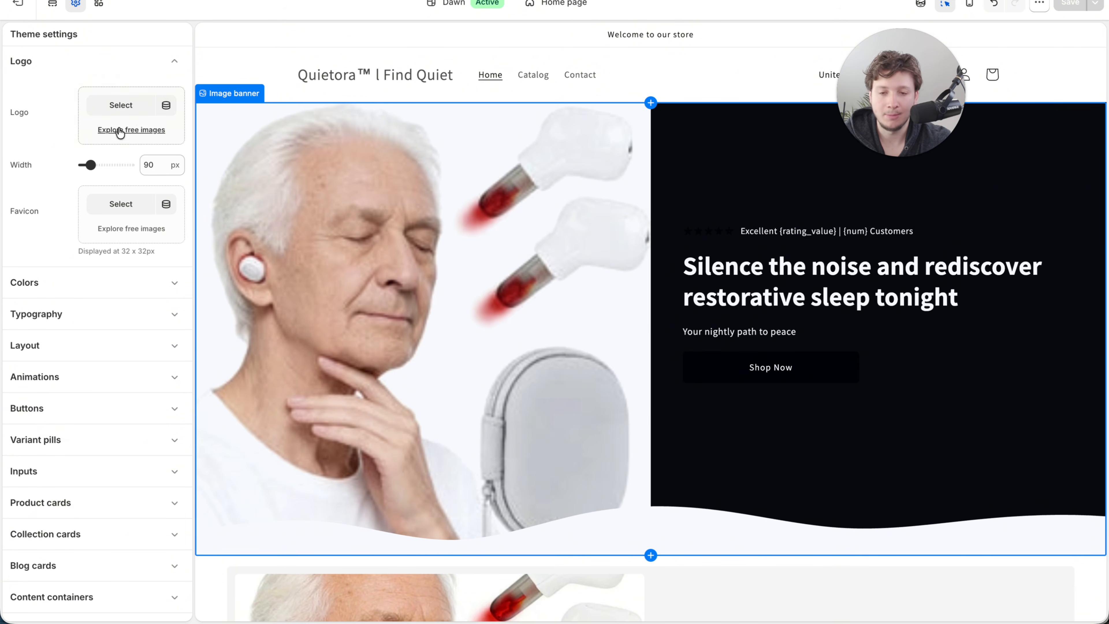
{"action": "left_click", "coordinate": [115, 110]}
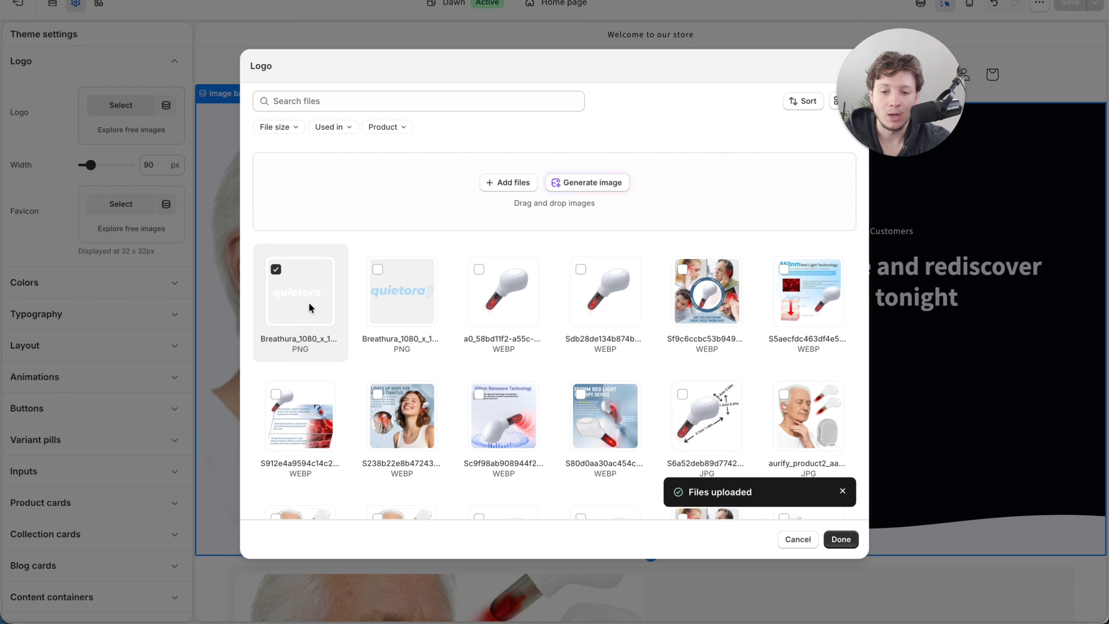
{"action": "left_click", "coordinate": [401, 307]}
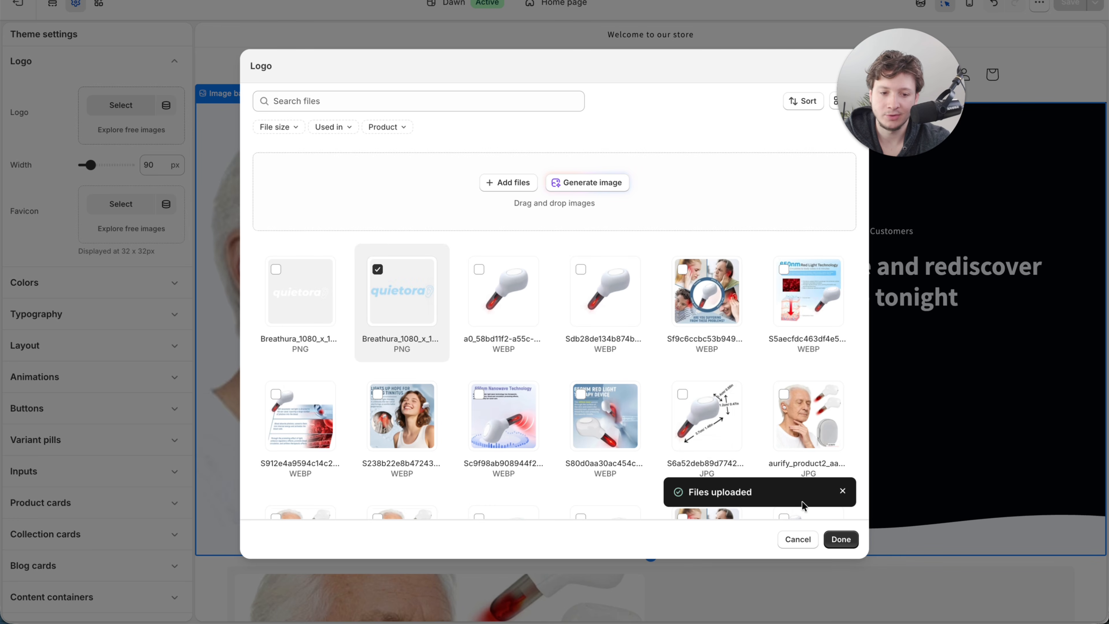
{"action": "left_click", "coordinate": [846, 545]}
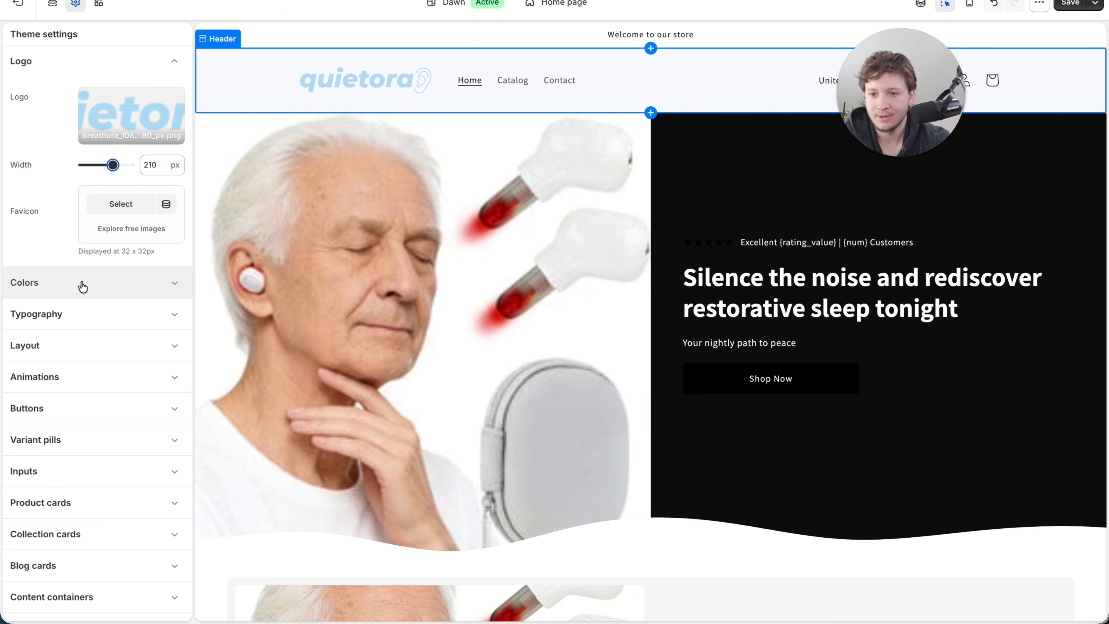
- Set Scheme 1's text, solid button background, outline button and shadow colors to #ACDBF5
{"action": "left_click", "coordinate": [108, 283]}
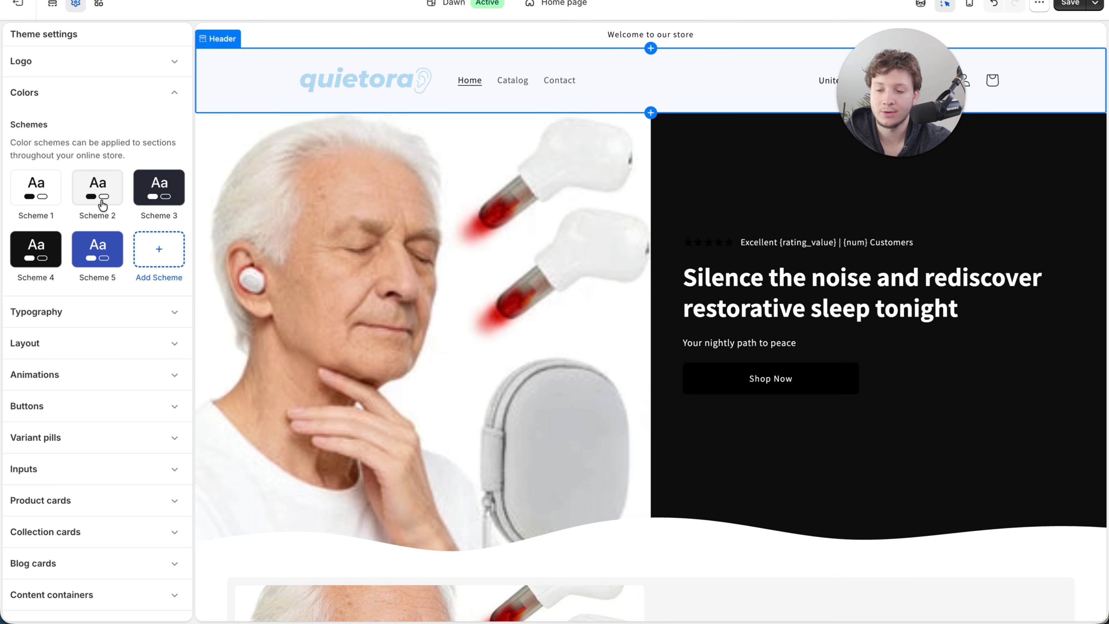
{"action": "left_click", "coordinate": [48, 197]}
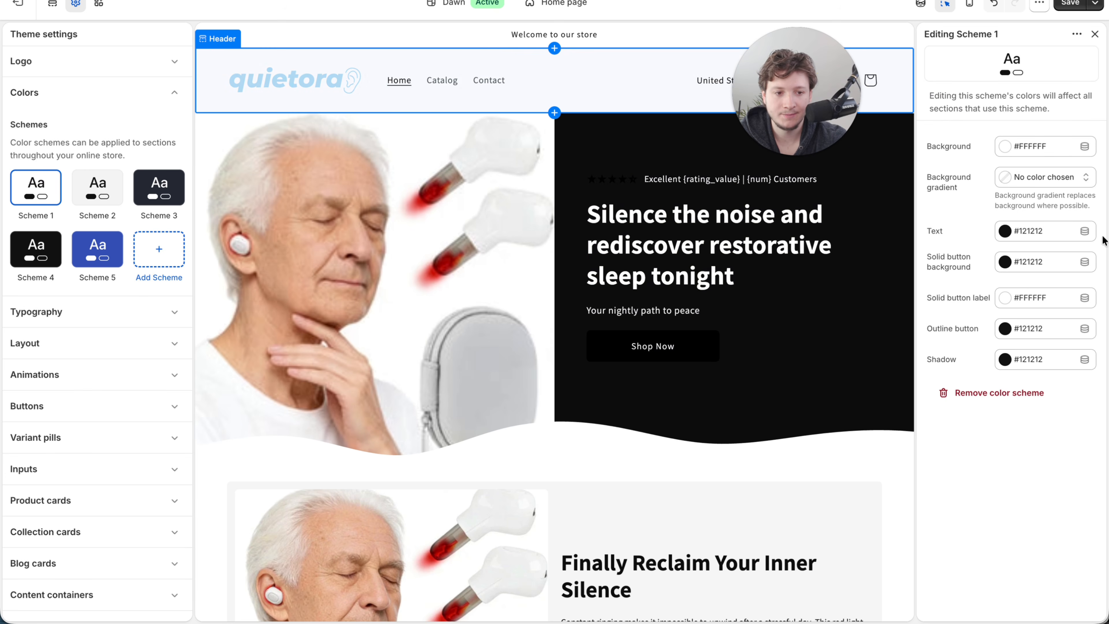
{"action": "left_click", "coordinate": [1042, 237]}
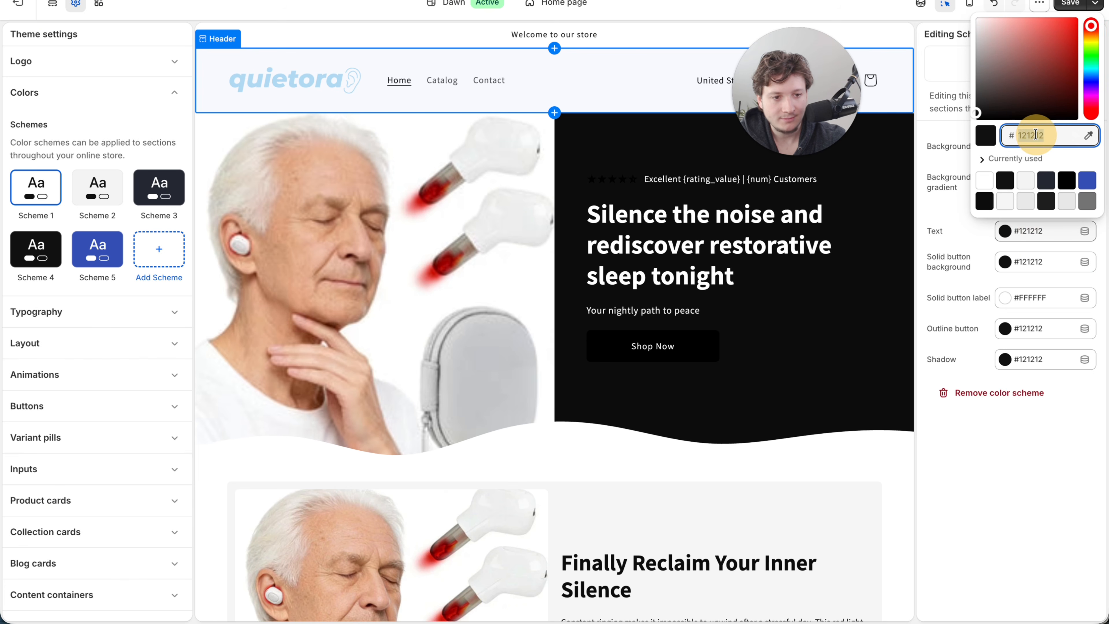
{"action": "key", "text": "ctrl+v"}
{"action": "left_click", "coordinate": [1035, 445]}
{"action": "left_click", "coordinate": [1012, 262]}
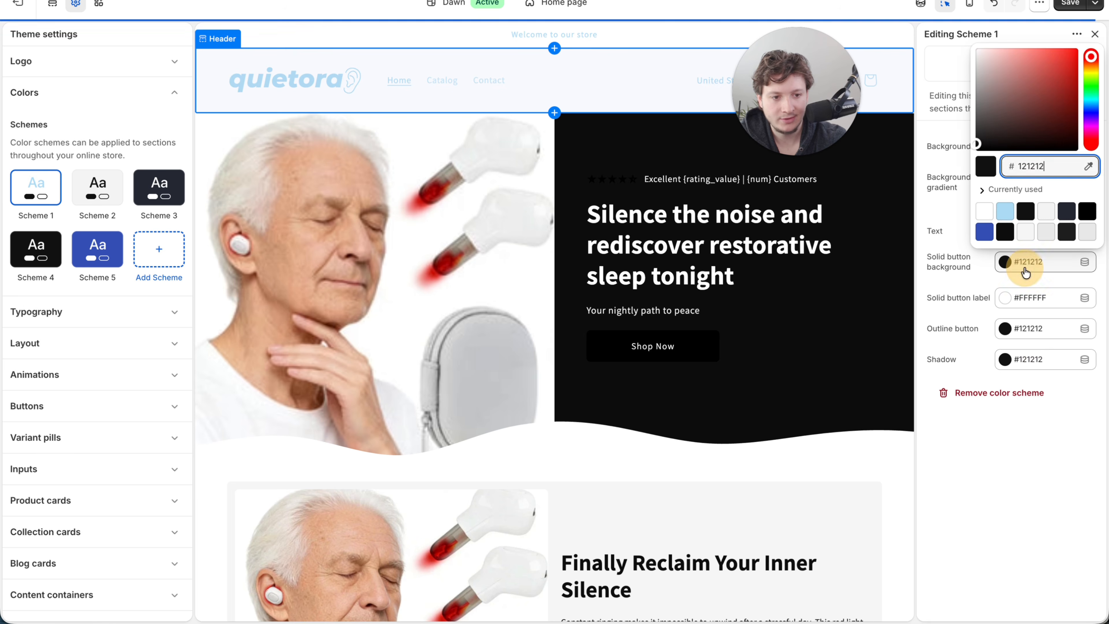
{"action": "key", "text": "ctrl+v"}
{"action": "left_click", "coordinate": [1030, 331]}
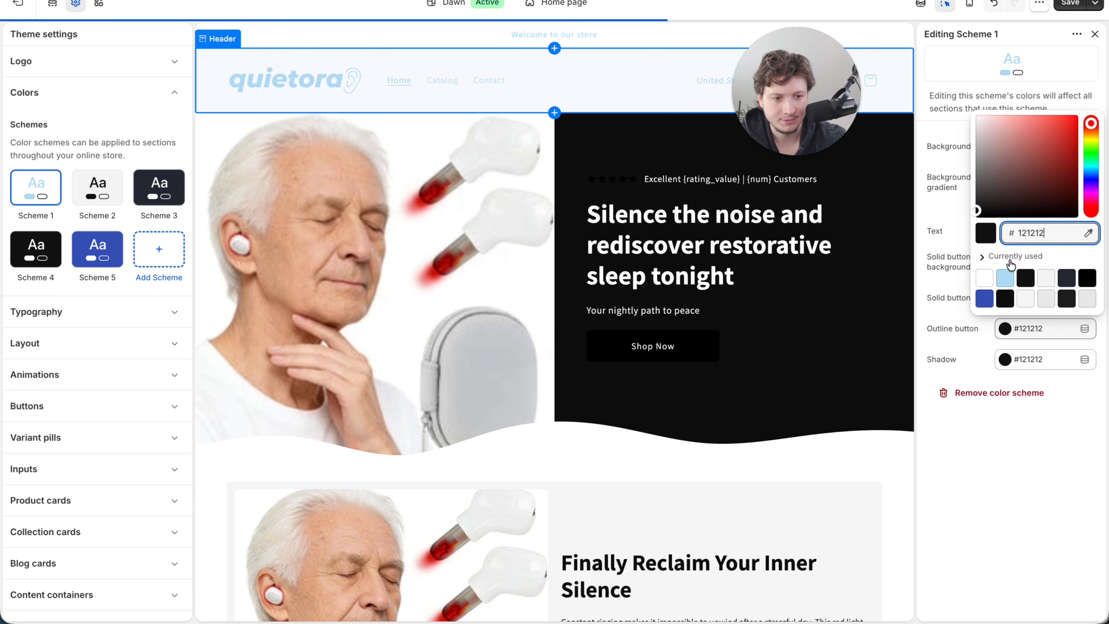
{"action": "left_click", "coordinate": [1006, 358]}
{"action": "key", "text": "ctrl+v"}
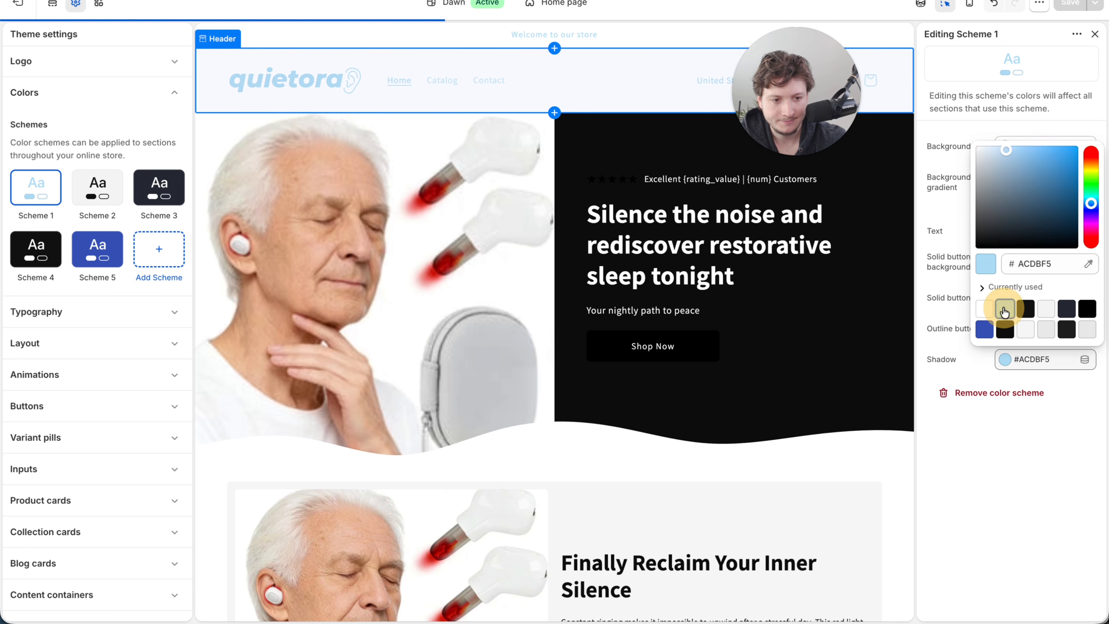
{"action": "left_click", "coordinate": [1017, 445]}
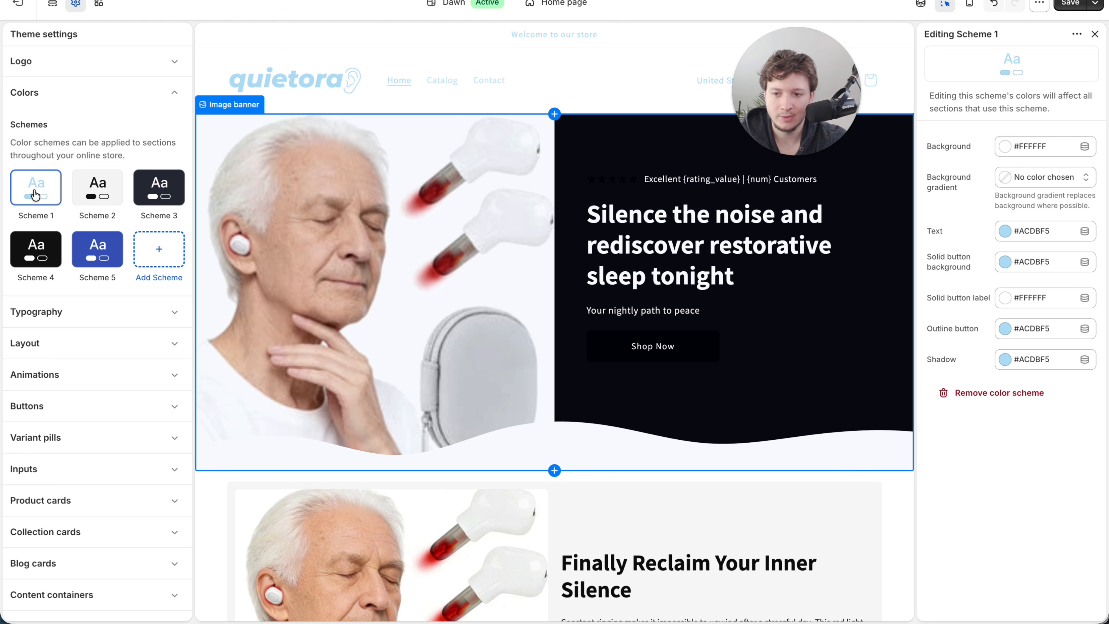
- Set Scheme 2's background color to #ACDBF5 and its text color to #FFFFFF
{"action": "left_click", "coordinate": [98, 188]}
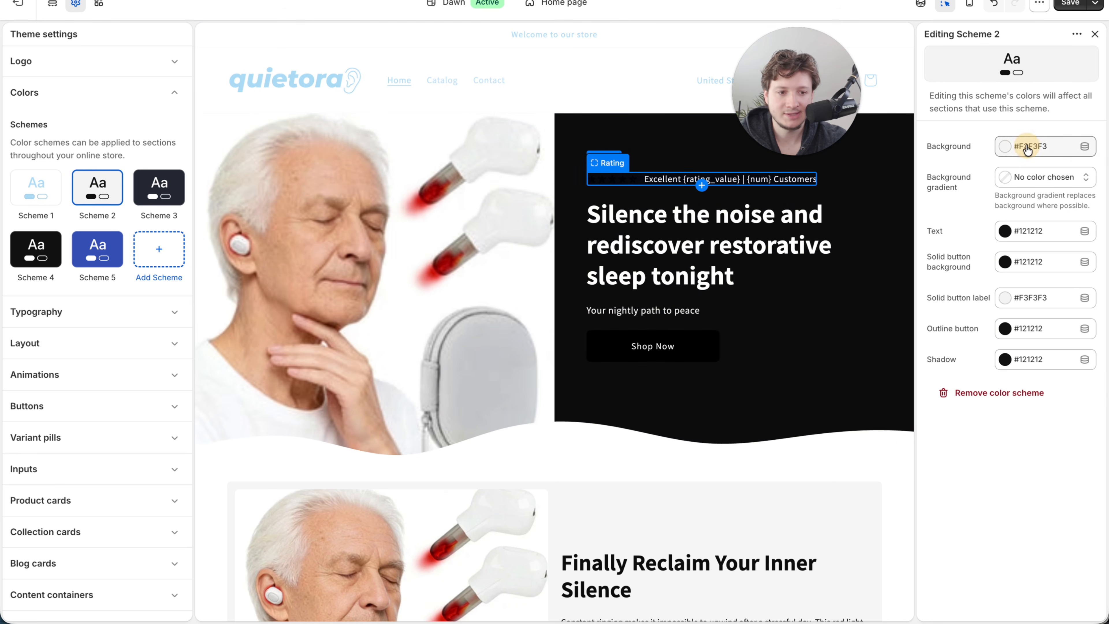
{"action": "left_click", "coordinate": [1005, 146]}
{"action": "left_click", "coordinate": [985, 326]}
{"action": "left_click", "coordinate": [1062, 460]}
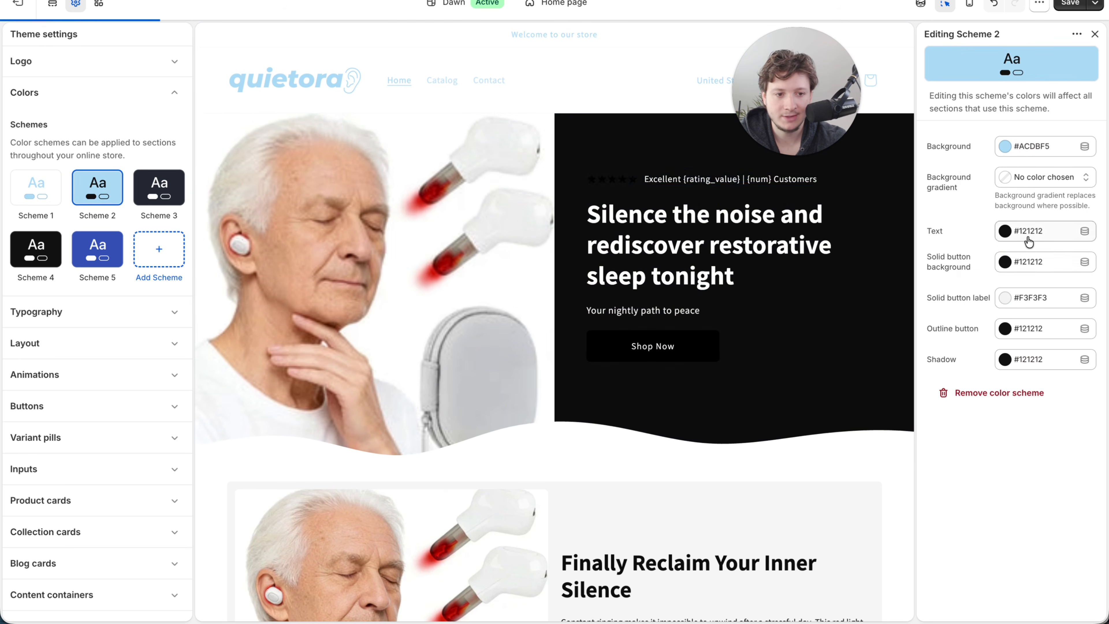
{"action": "left_click", "coordinate": [1025, 233]}
{"action": "left_click", "coordinate": [982, 456]}
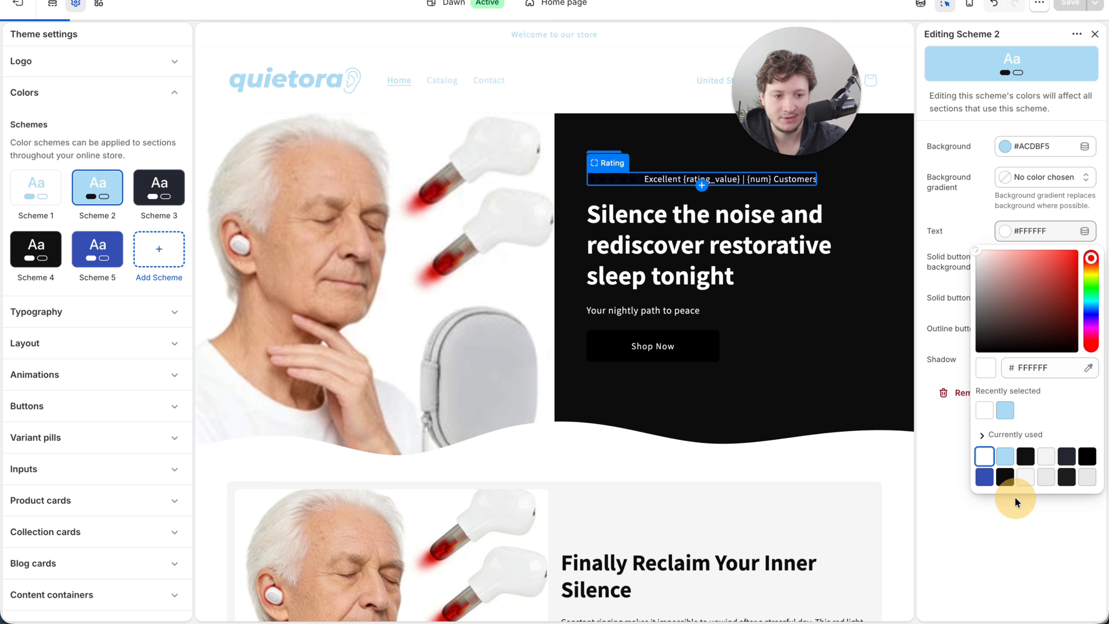
{"action": "left_click", "coordinate": [1010, 498]}
- Set Scheme 2's solid button background, outline button and shadow colors to #FFFFFF and save the theme
{"action": "left_click", "coordinate": [1026, 261]}
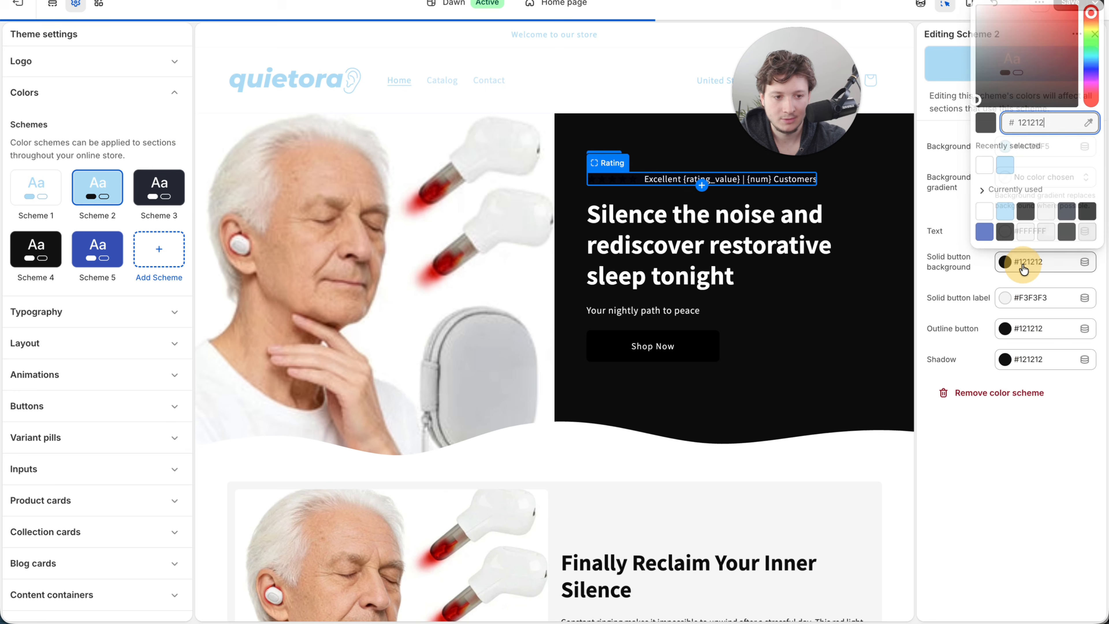
{"action": "left_click", "coordinate": [985, 166]}
{"action": "left_click", "coordinate": [951, 299]}
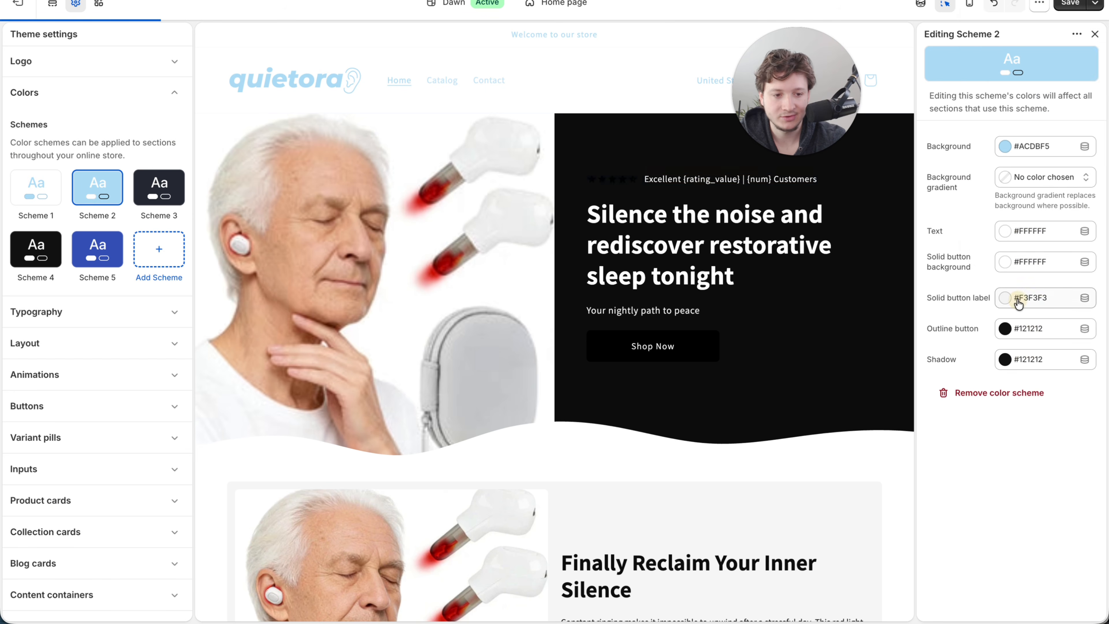
{"action": "left_click", "coordinate": [1025, 328]}
{"action": "left_click", "coordinate": [984, 231]}
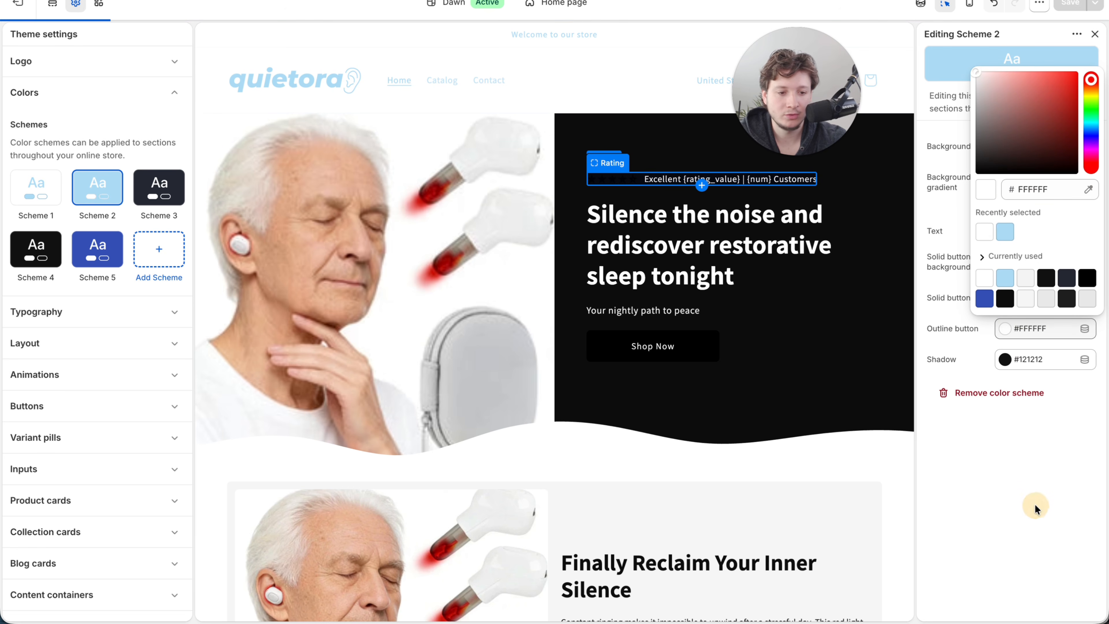
{"action": "left_click", "coordinate": [1034, 490]}
{"action": "left_click", "coordinate": [1008, 360]}
{"action": "left_click", "coordinate": [984, 262]}
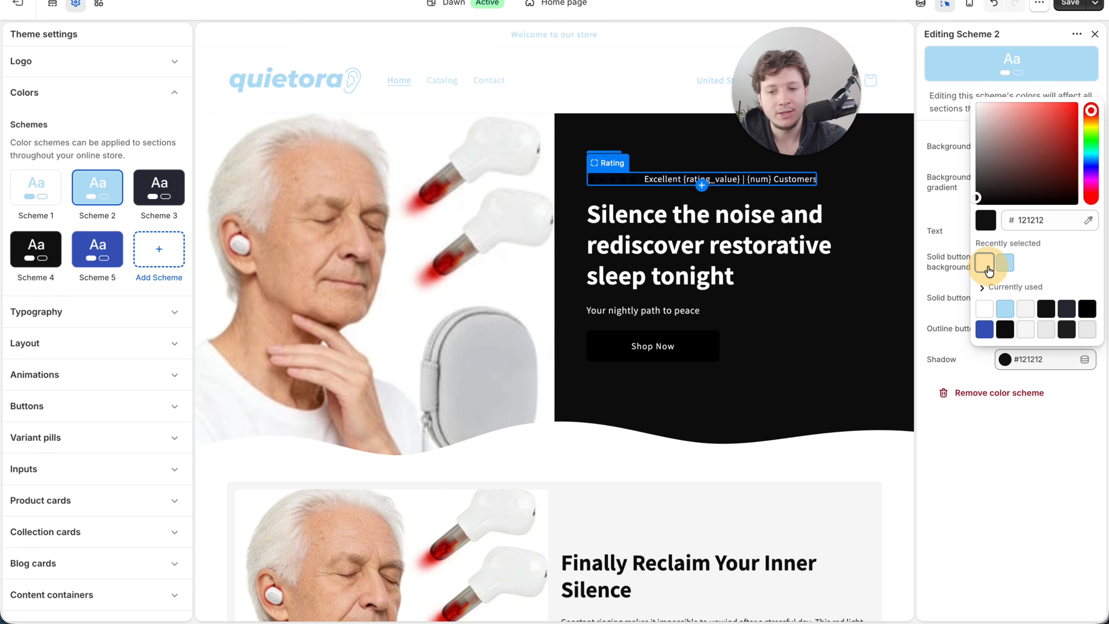
{"action": "left_click", "coordinate": [1006, 466]}
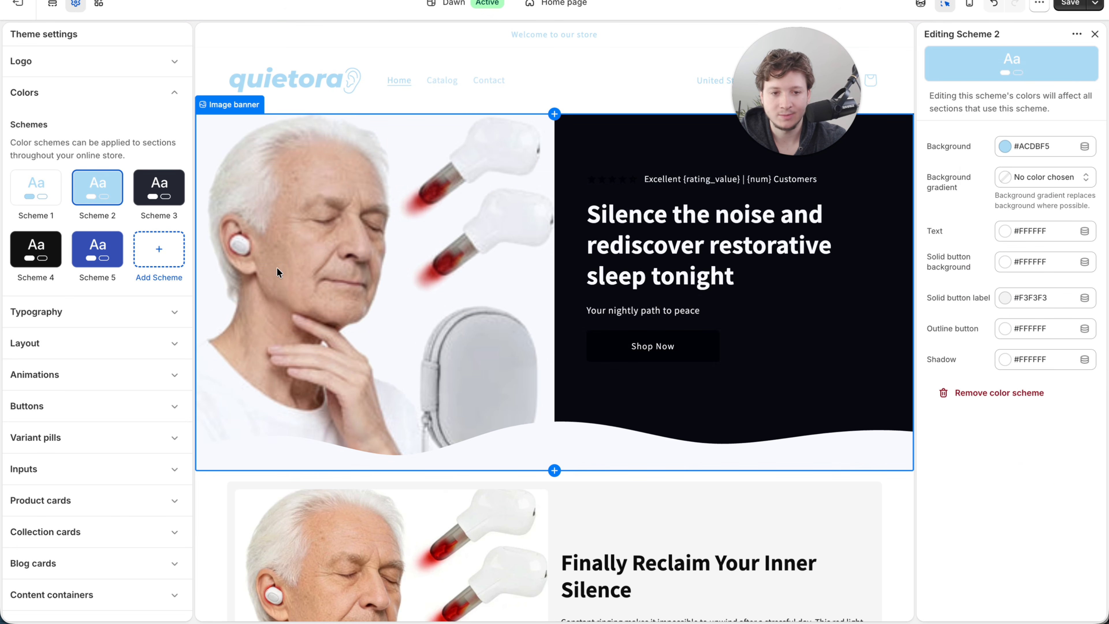
{"action": "key", "text": "ctrl+s"}
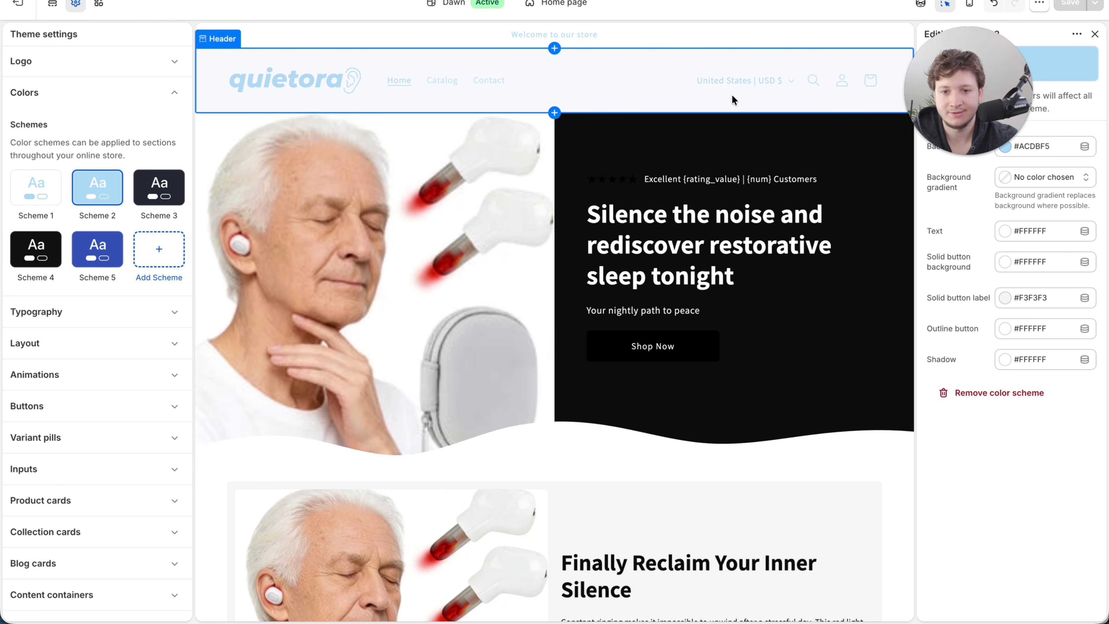
{"action": "mouse_move", "coordinate": [972, 153]}
{"action": "left_click_drag", "start_coordinate": [972, 153], "coordinate": [948, 130]}
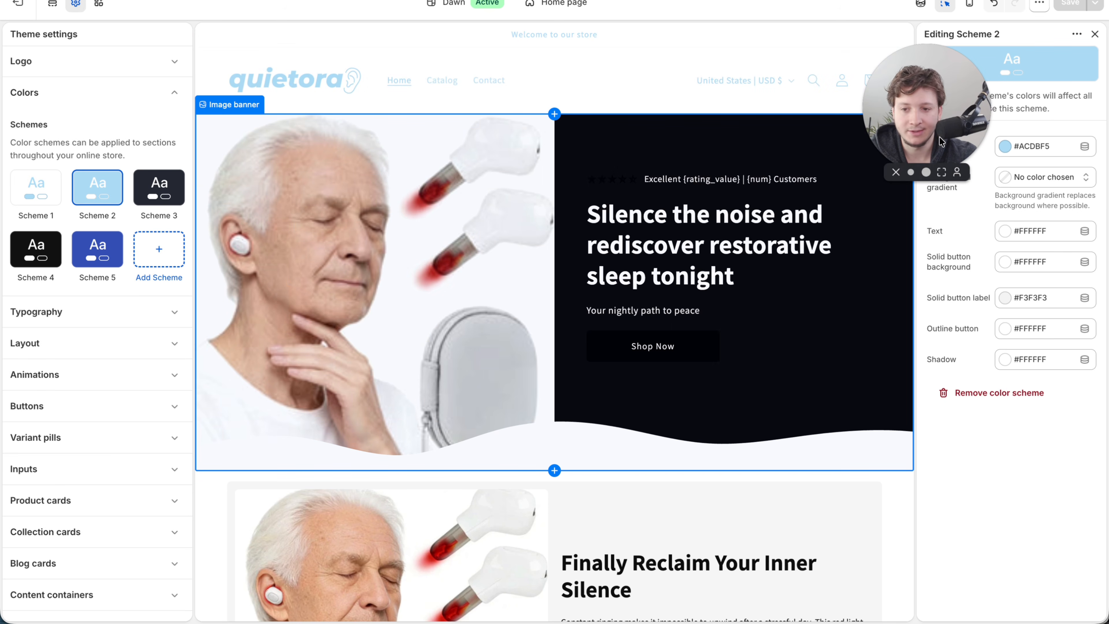
{"action": "left_click_drag", "start_coordinate": [939, 145], "coordinate": [825, 148]}
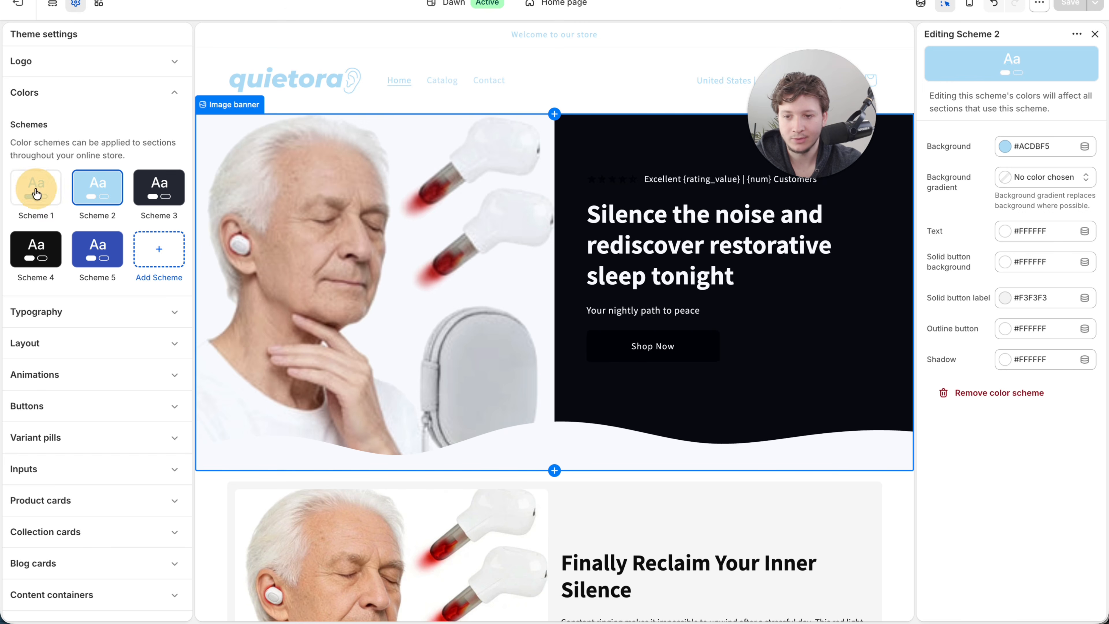
- Set Scheme 1's text color to #1E1E1E
{"action": "left_click", "coordinate": [36, 188]}
{"action": "left_click", "coordinate": [1012, 231]}
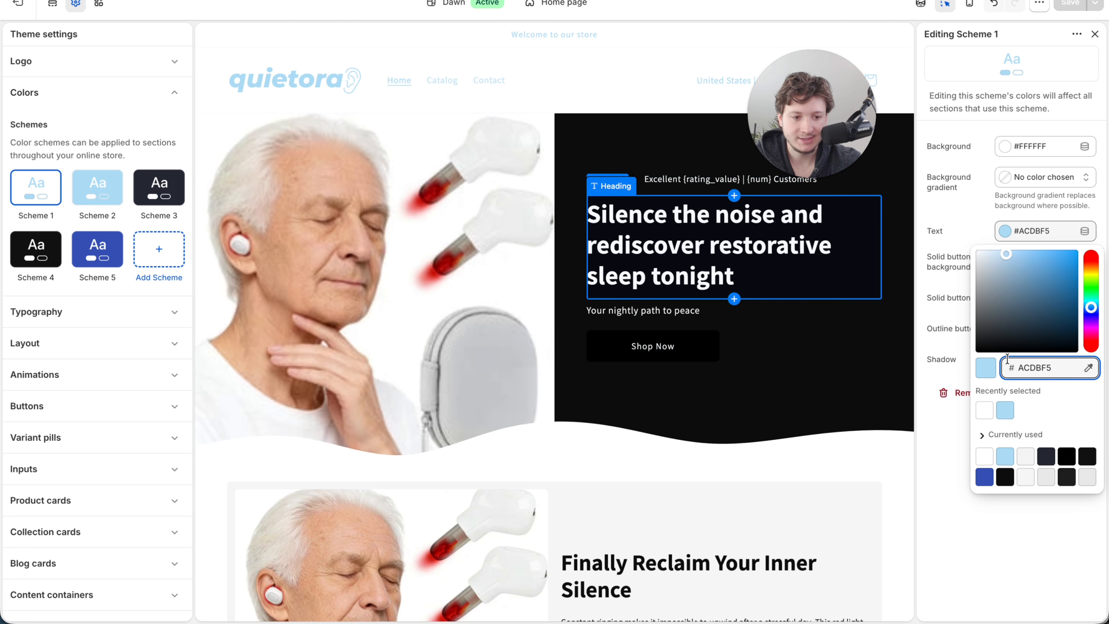
{"action": "left_click", "coordinate": [1061, 479]}
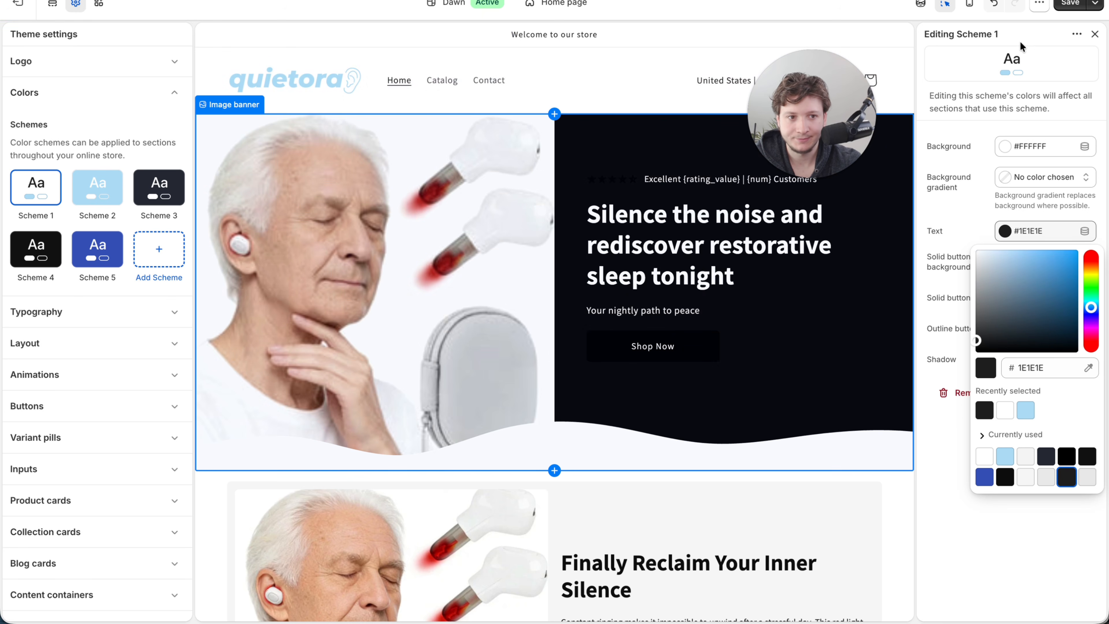
- Save the theme and set the headings font to Montserrat Bold in the typography settings
{"action": "left_click", "coordinate": [1070, 3]}
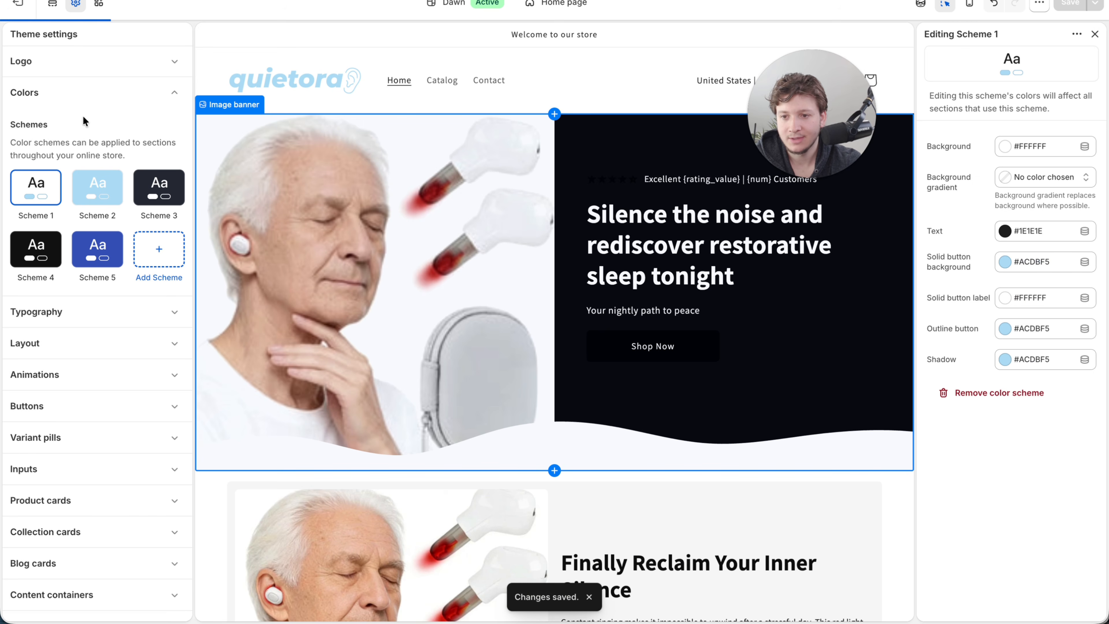
{"action": "left_click", "coordinate": [85, 97]}
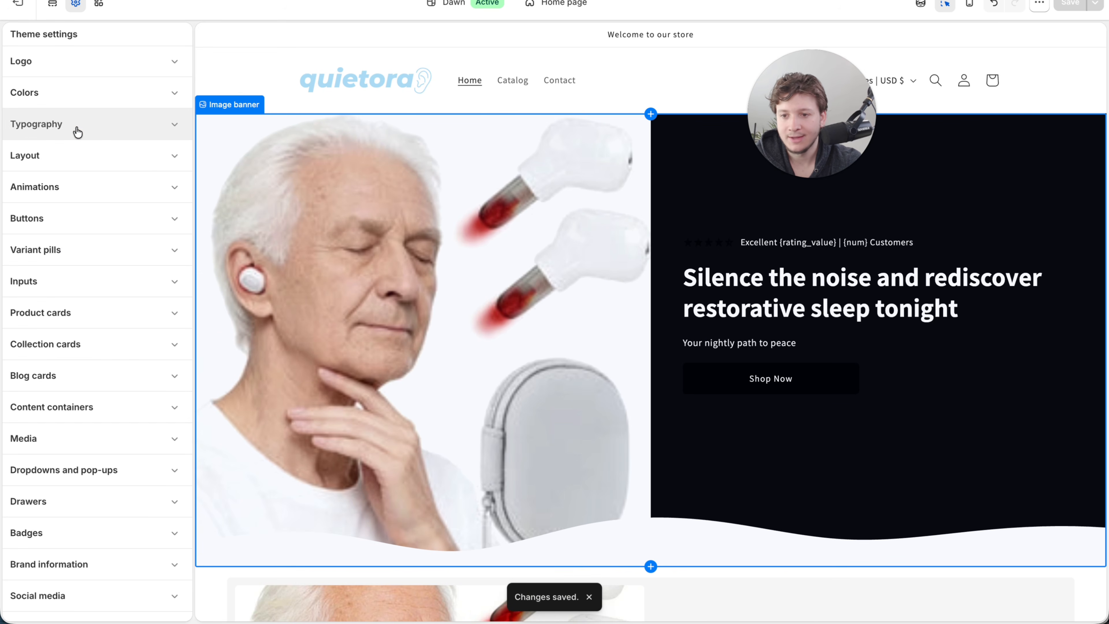
{"action": "left_click", "coordinate": [77, 127]}
{"action": "left_click", "coordinate": [126, 183]}
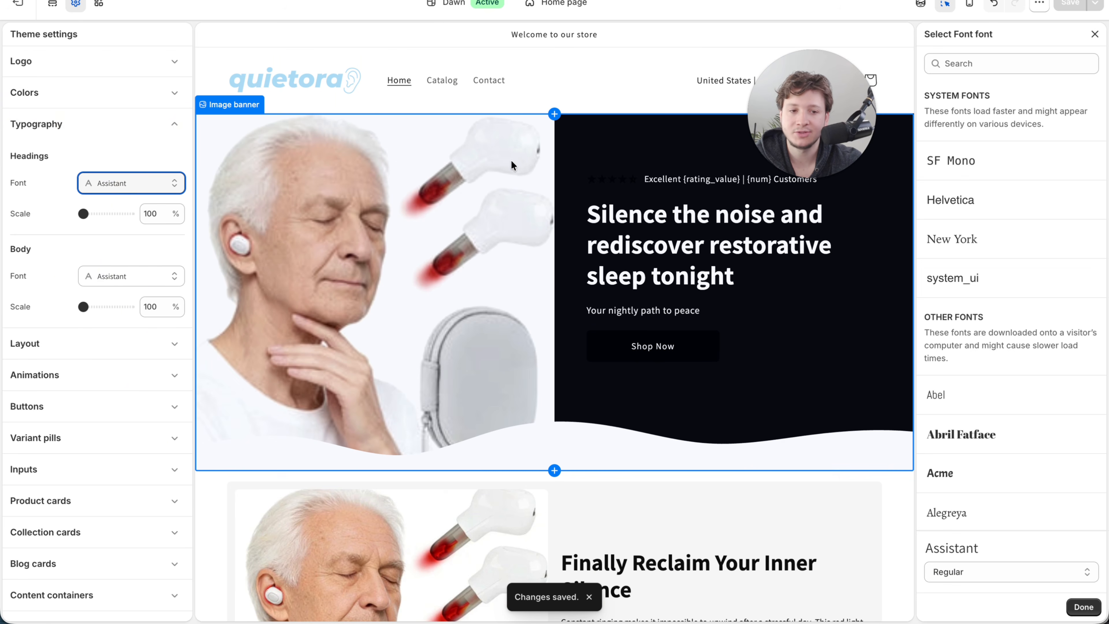
{"action": "left_click", "coordinate": [989, 62]}
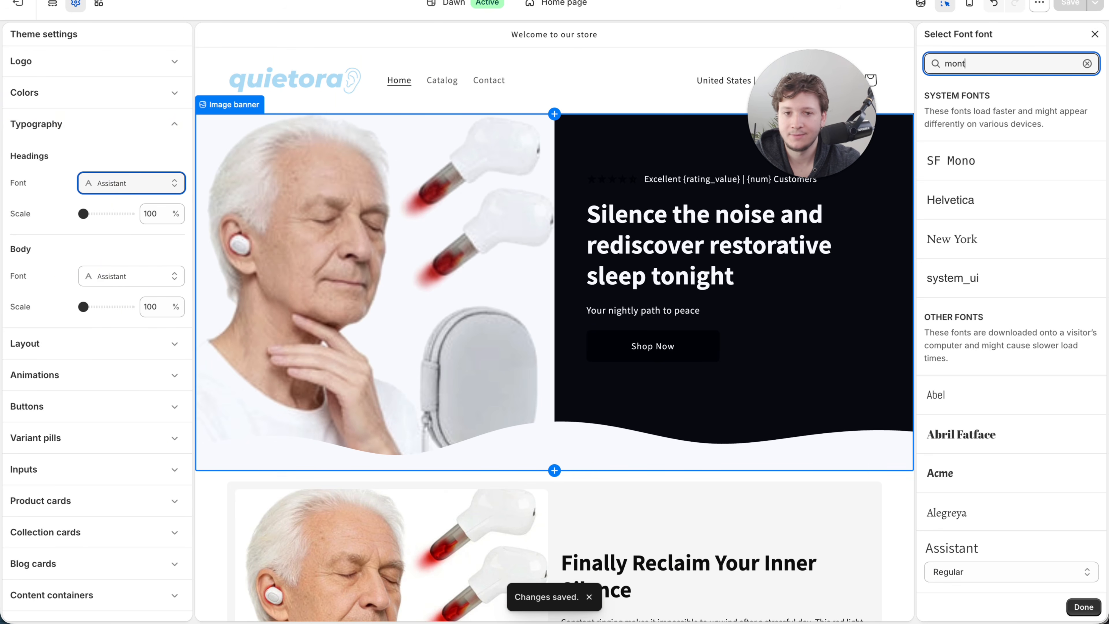
{"action": "type", "text": "mont"}
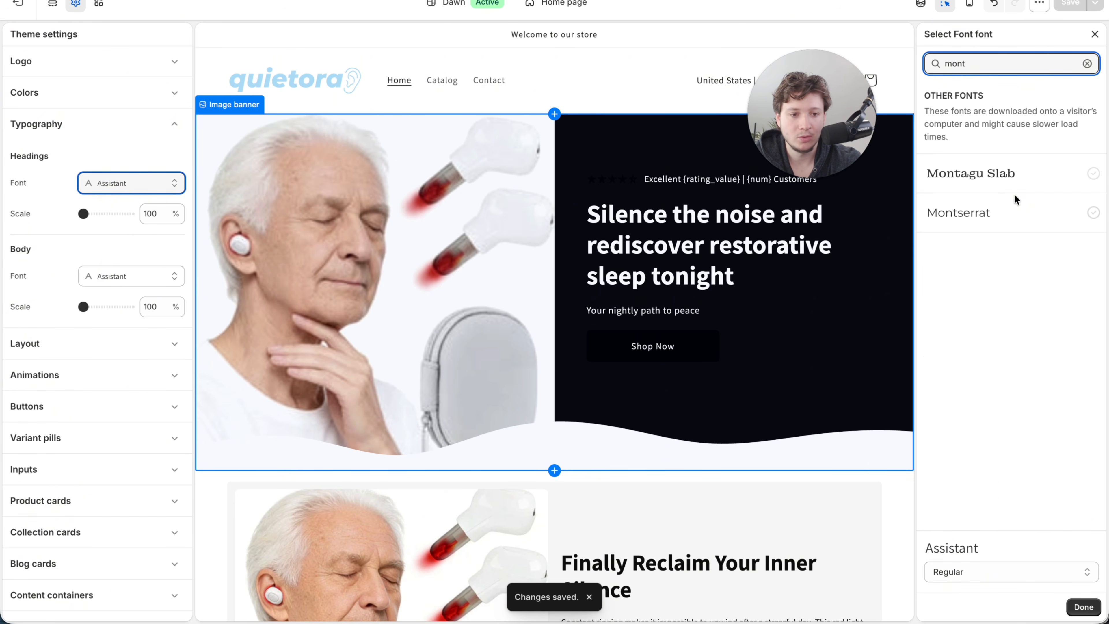
{"action": "left_click", "coordinate": [973, 213]}
{"action": "left_click", "coordinate": [1065, 570]}
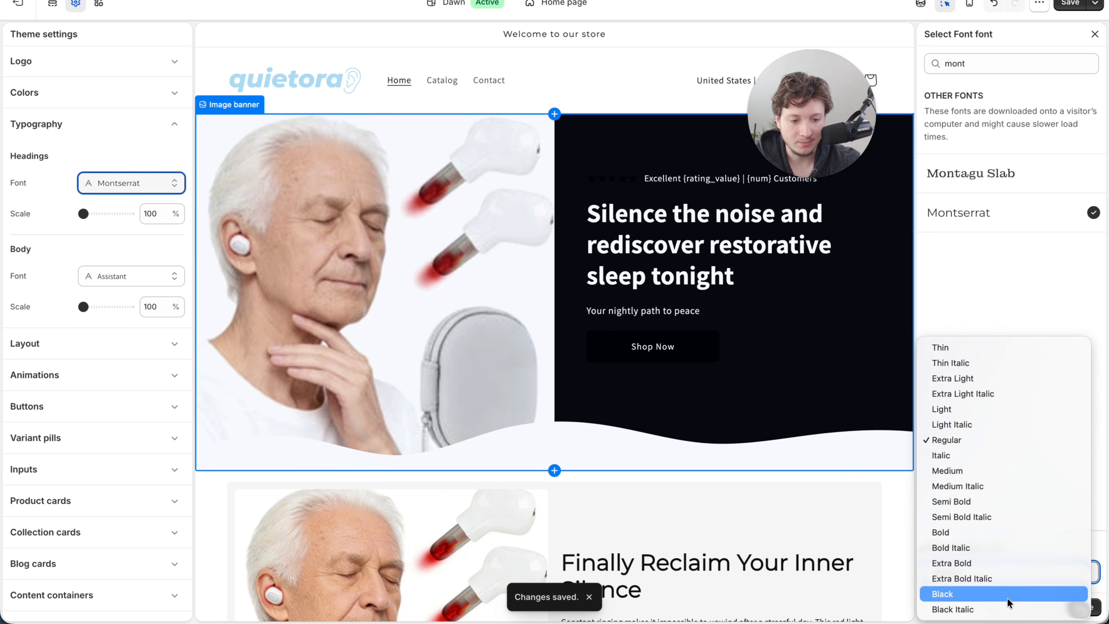
{"action": "left_click", "coordinate": [993, 535]}
{"action": "left_click", "coordinate": [1087, 609]}
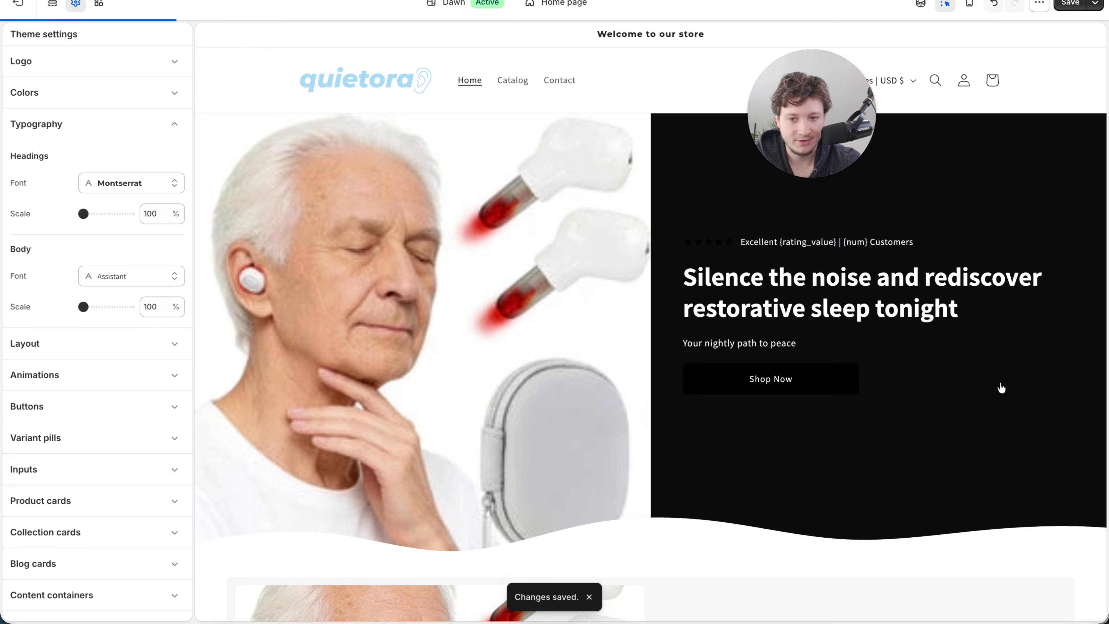
- Set the body font to Montserrat Regular in the typography settings
{"action": "left_click", "coordinate": [94, 275]}
{"action": "left_click", "coordinate": [977, 66]}
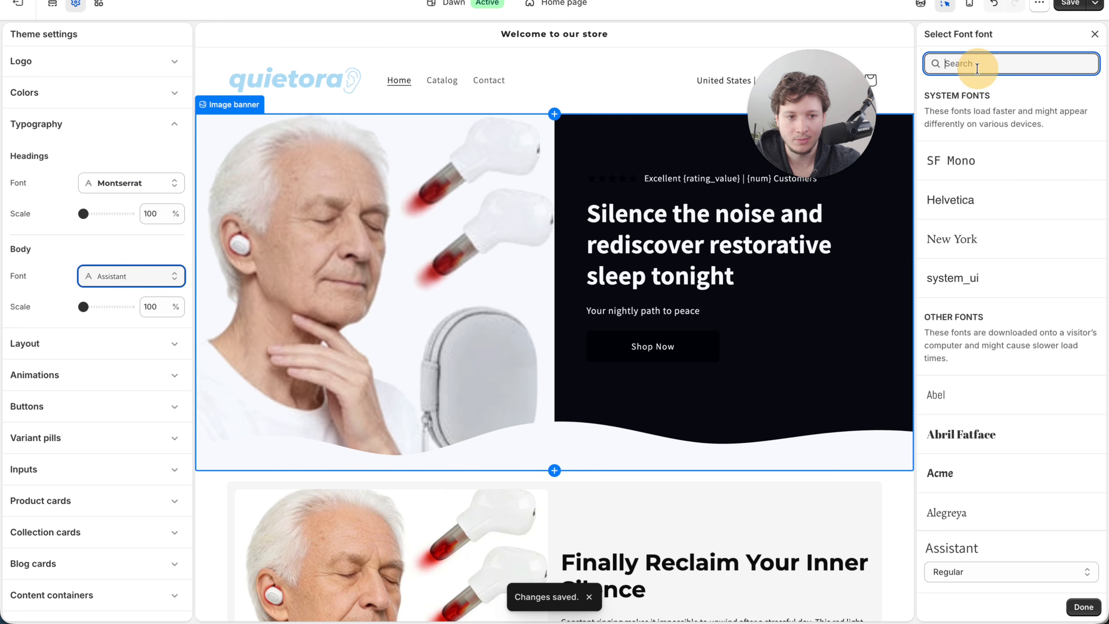
{"action": "type", "text": "mont"}
{"action": "left_click", "coordinate": [965, 213]}
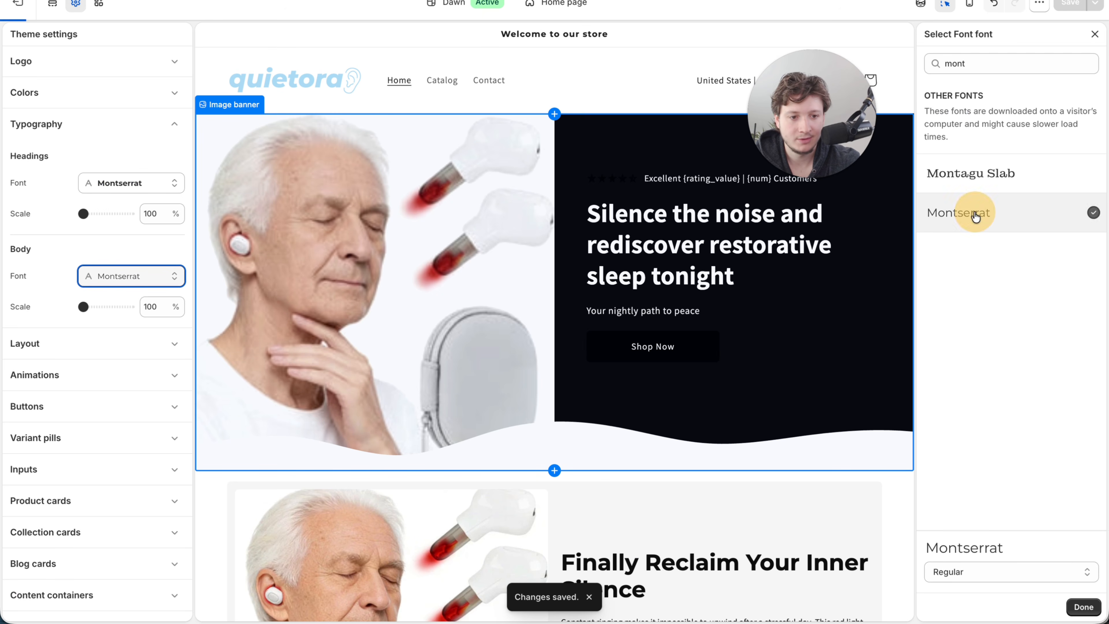
{"action": "left_click", "coordinate": [1091, 602]}
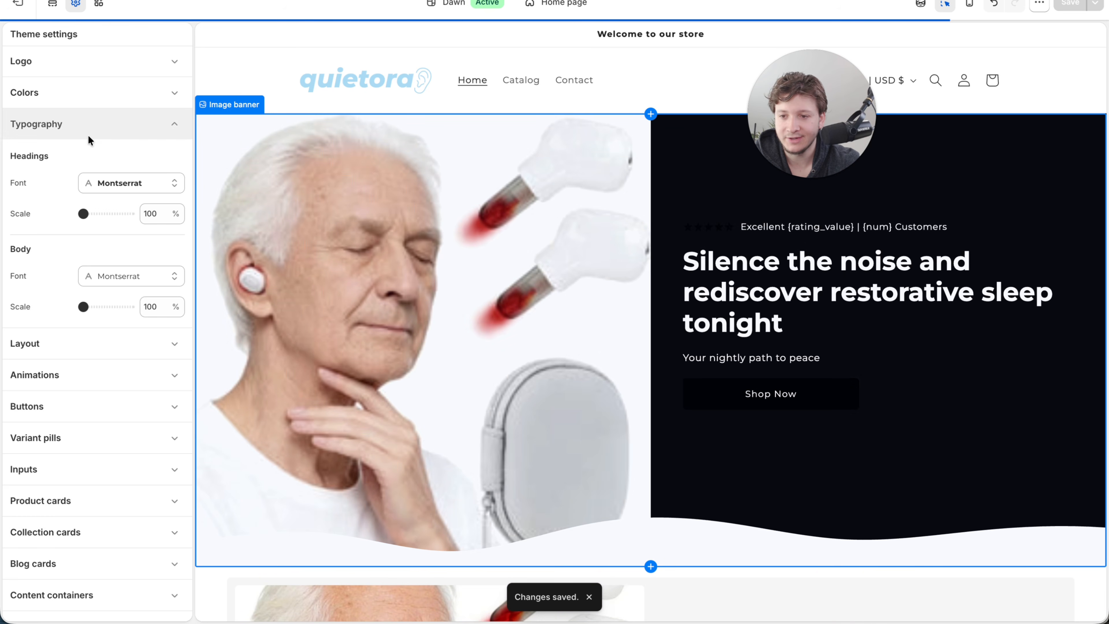
{"action": "left_click", "coordinate": [87, 127]}
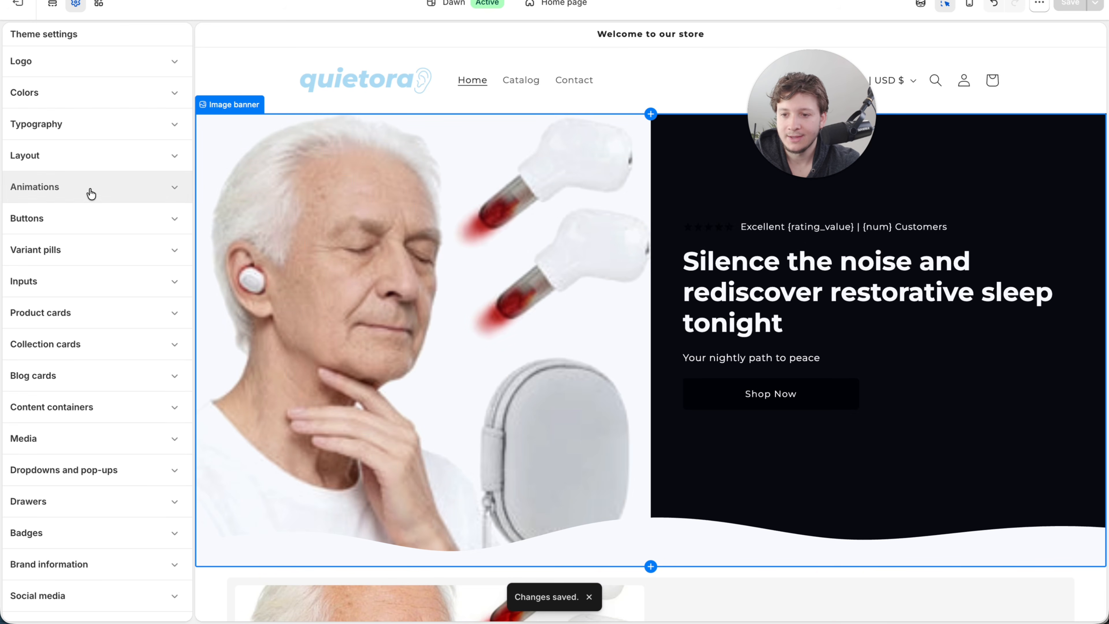
- Set the theme's button border corner radius to 40 px
{"action": "left_click", "coordinate": [87, 222]}
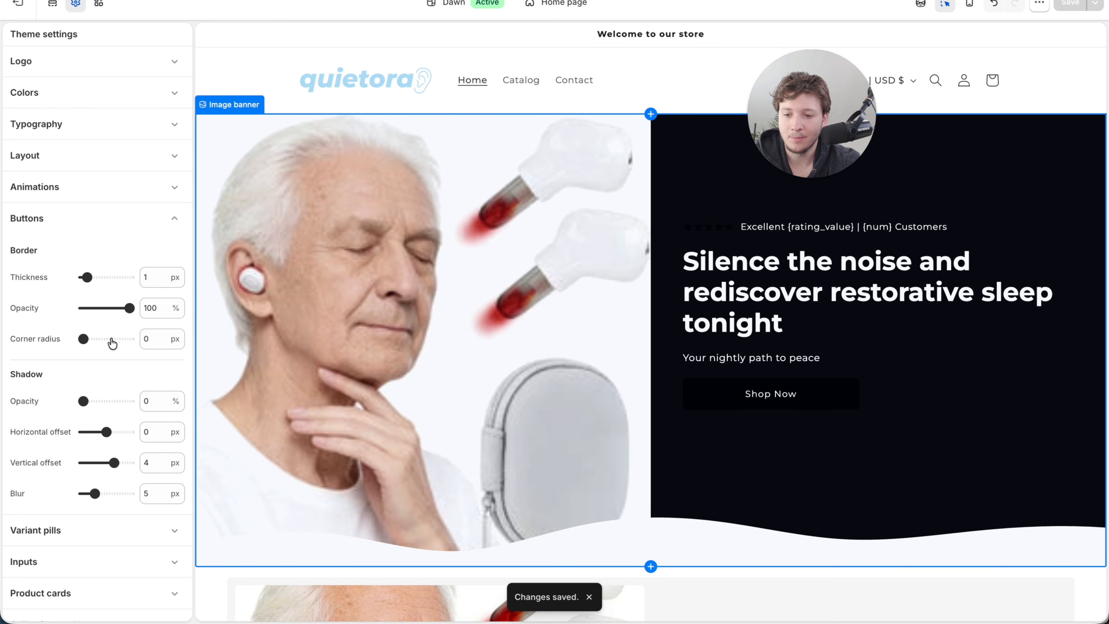
{"action": "left_click_drag", "start_coordinate": [112, 343], "coordinate": [282, 366]}
{"action": "left_click", "coordinate": [162, 224]}
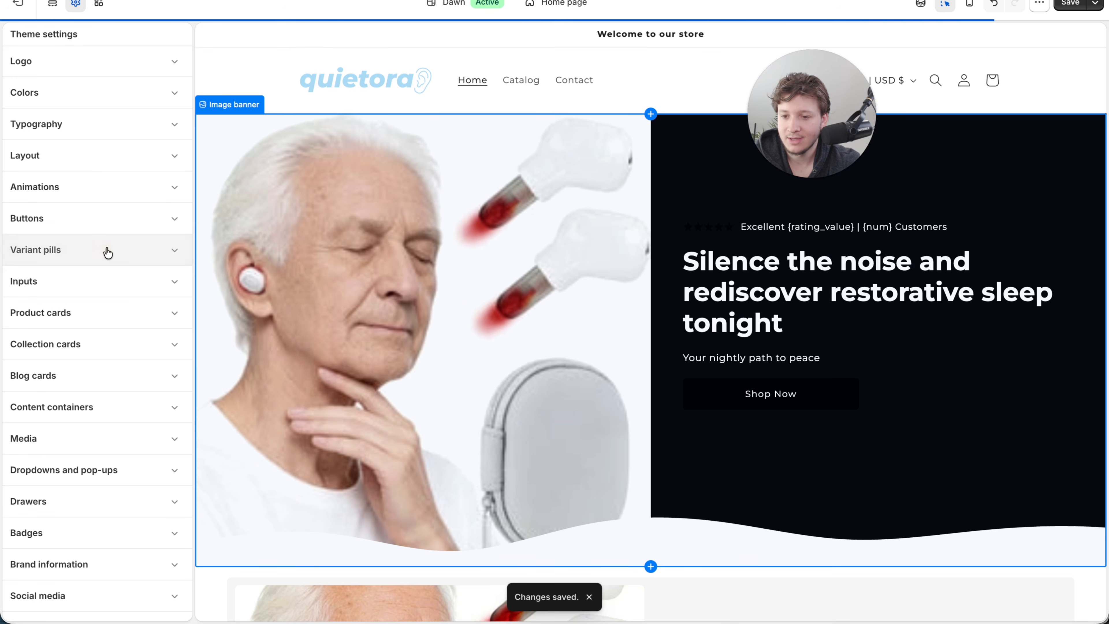
{"action": "left_click", "coordinate": [108, 253]}
{"action": "left_click", "coordinate": [94, 229]}
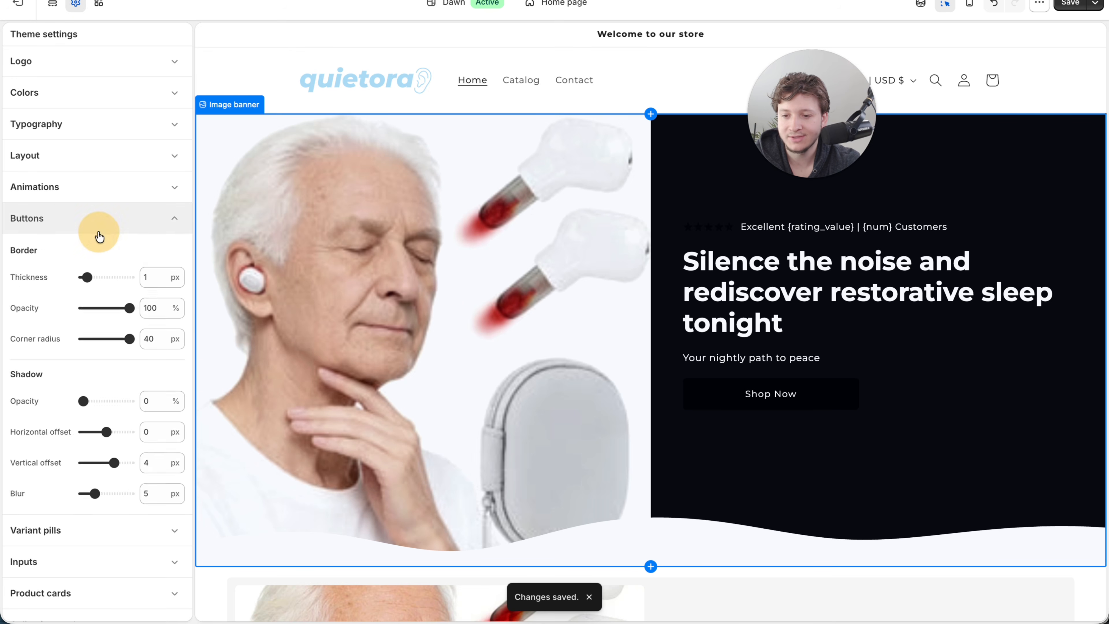
{"action": "left_click", "coordinate": [94, 231]}
- Set the theme's media border corner radius to 40 px
{"action": "left_click", "coordinate": [98, 436]}
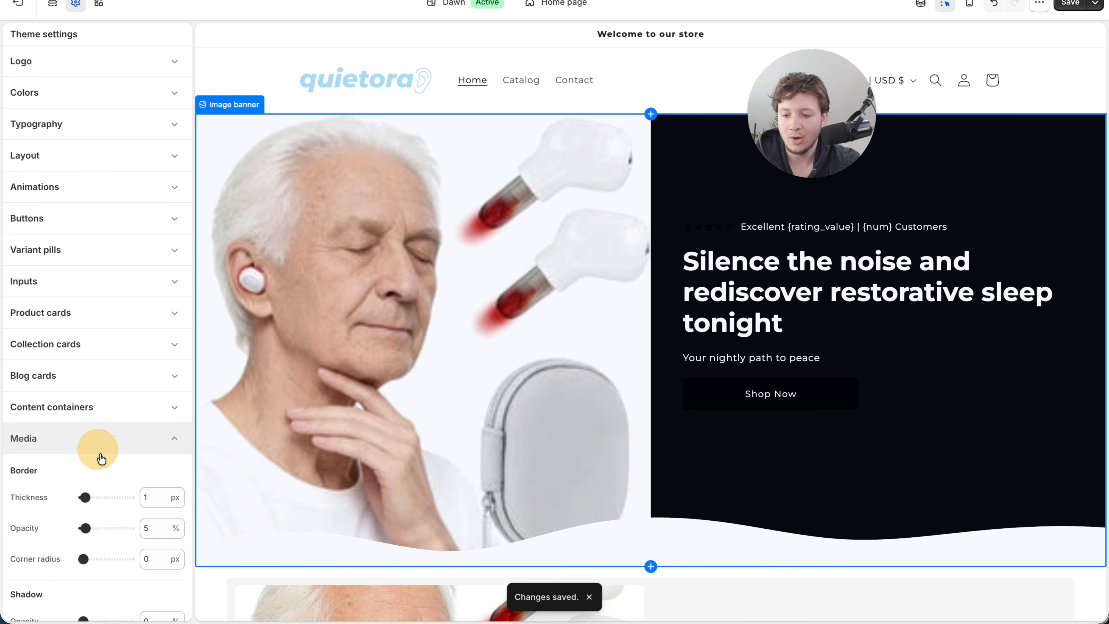
{"action": "left_click_drag", "start_coordinate": [114, 558], "coordinate": [260, 558]}
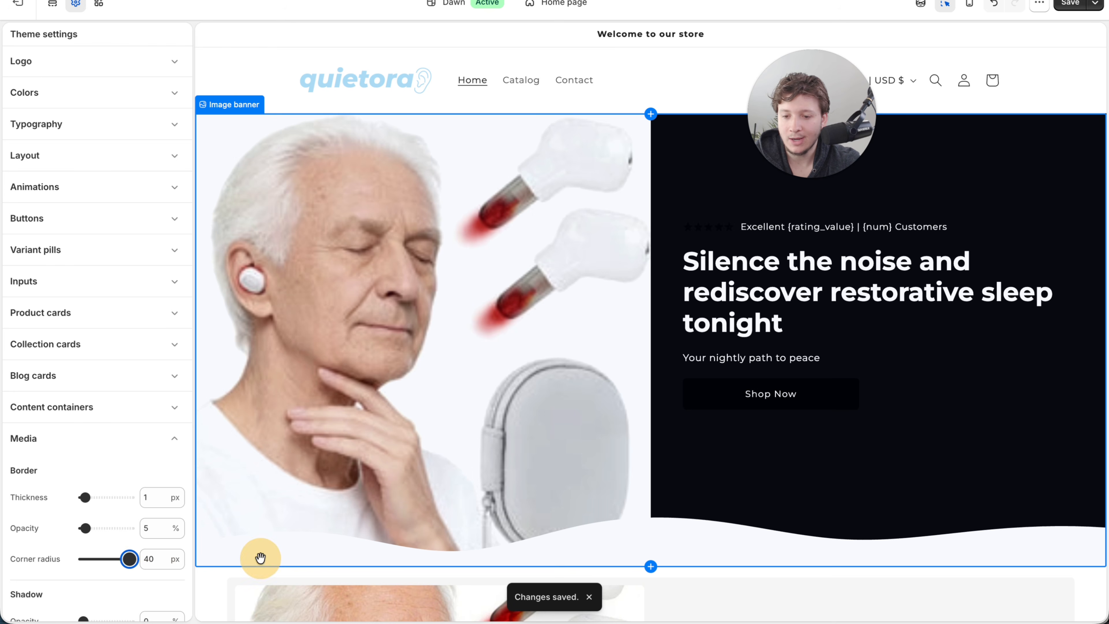
{"action": "left_click", "coordinate": [136, 443]}
{"action": "scroll", "coordinate": [136, 467], "scroll_direction": "down", "scroll_amount": 3}
{"action": "scroll", "coordinate": [136, 476], "scroll_direction": "up", "scroll_amount": 3}
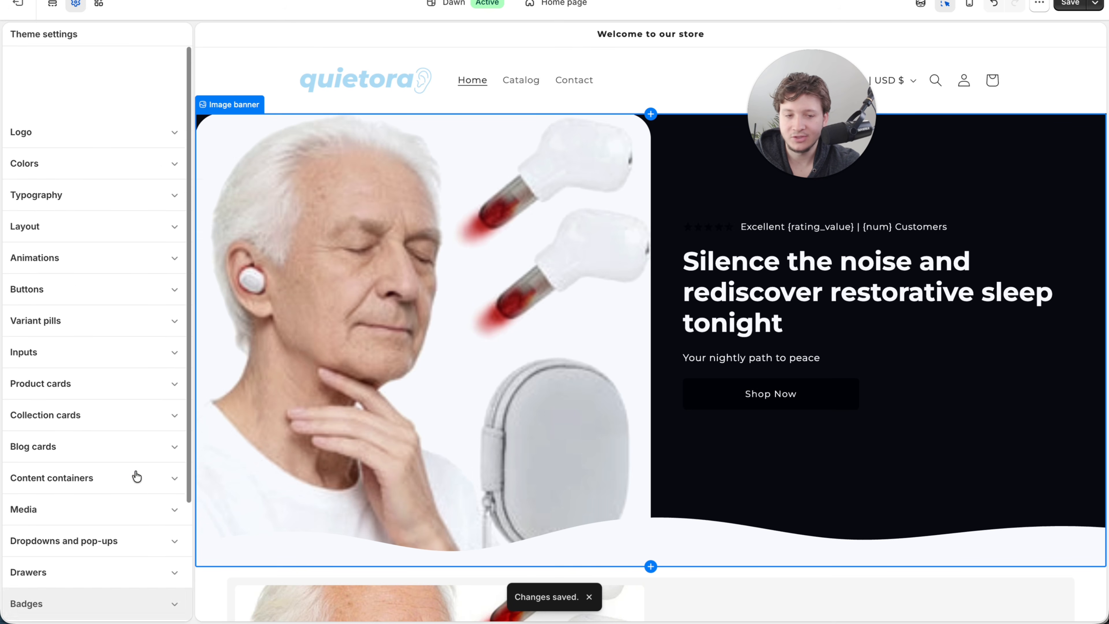
- Set the home page header's logo position to Middle center
{"action": "left_click", "coordinate": [54, 5]}
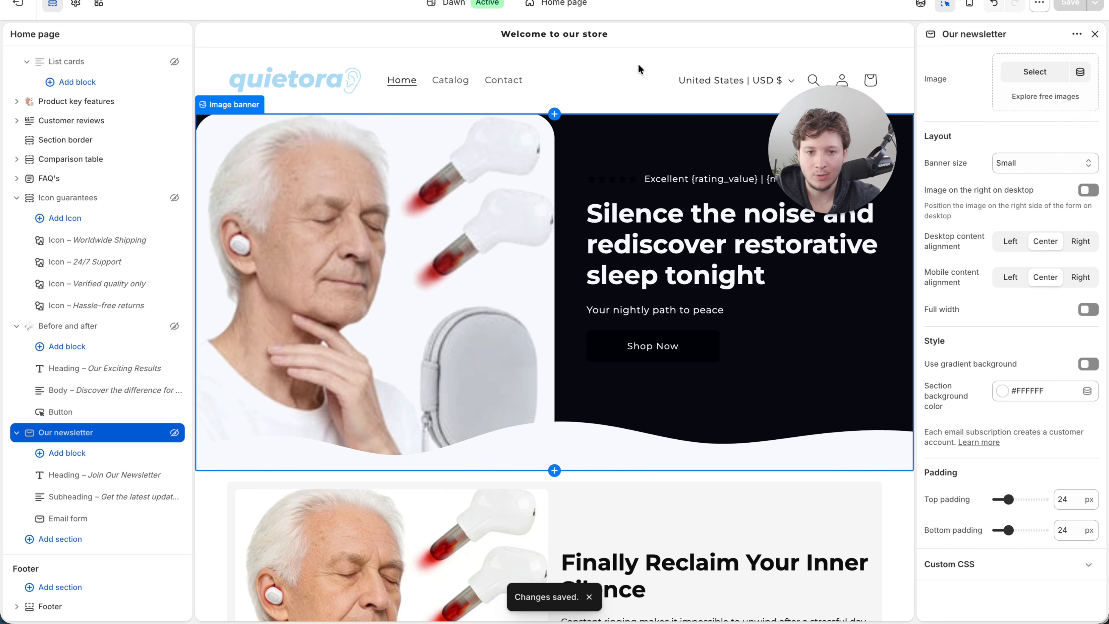
{"action": "left_click", "coordinate": [612, 63]}
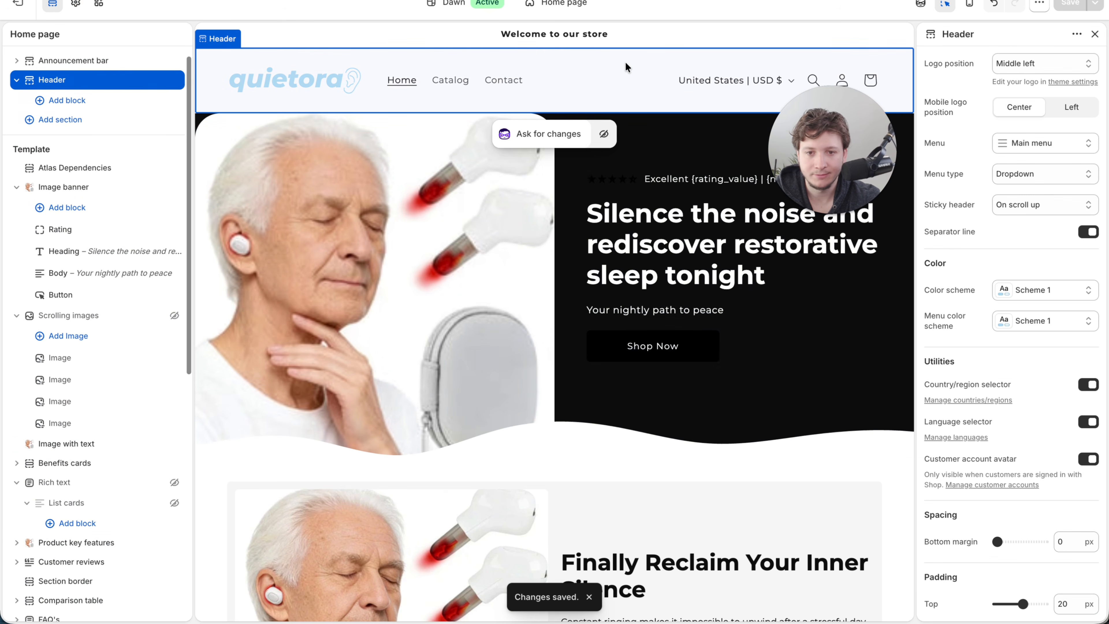
{"action": "left_click", "coordinate": [1041, 63]}
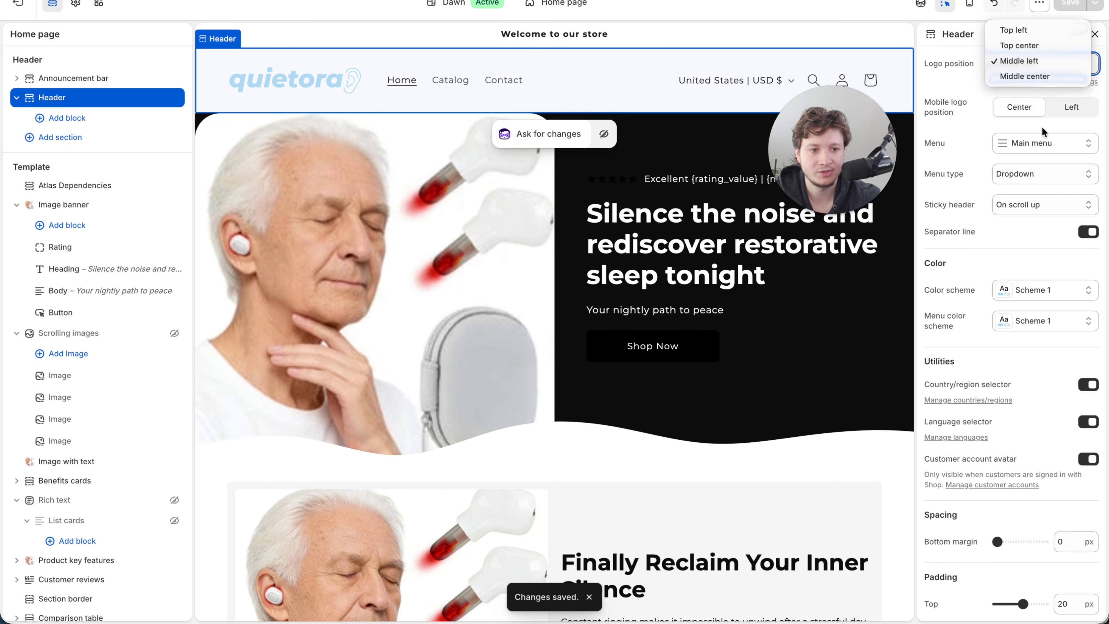
{"action": "left_click", "coordinate": [1034, 75]}
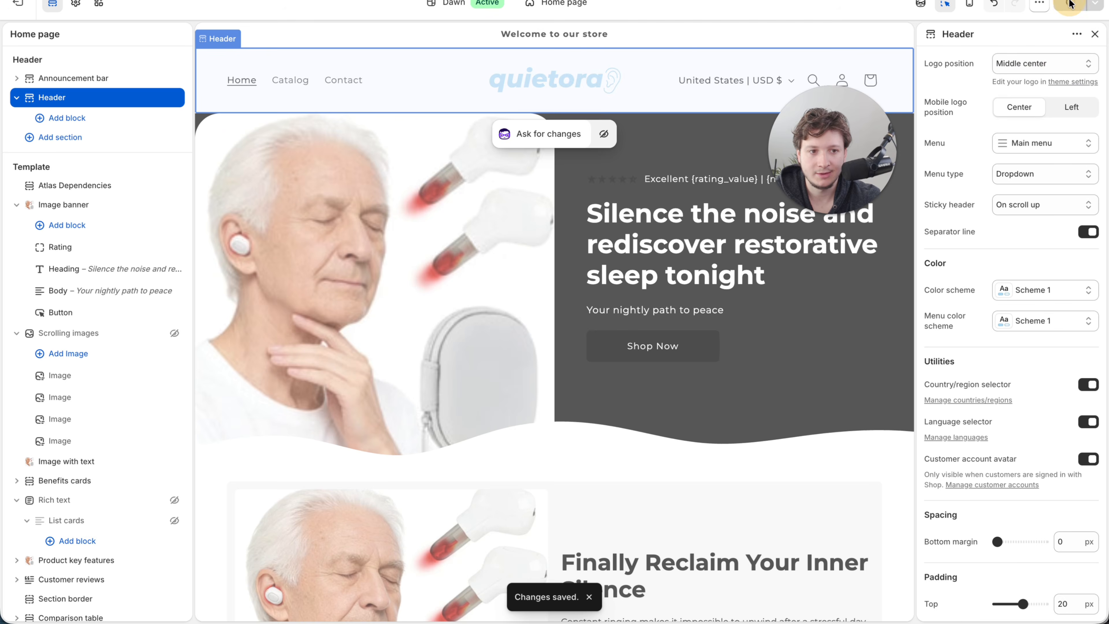
- Apply Scheme 2 as the announcement bar's color scheme
{"action": "left_click", "coordinate": [793, 40]}
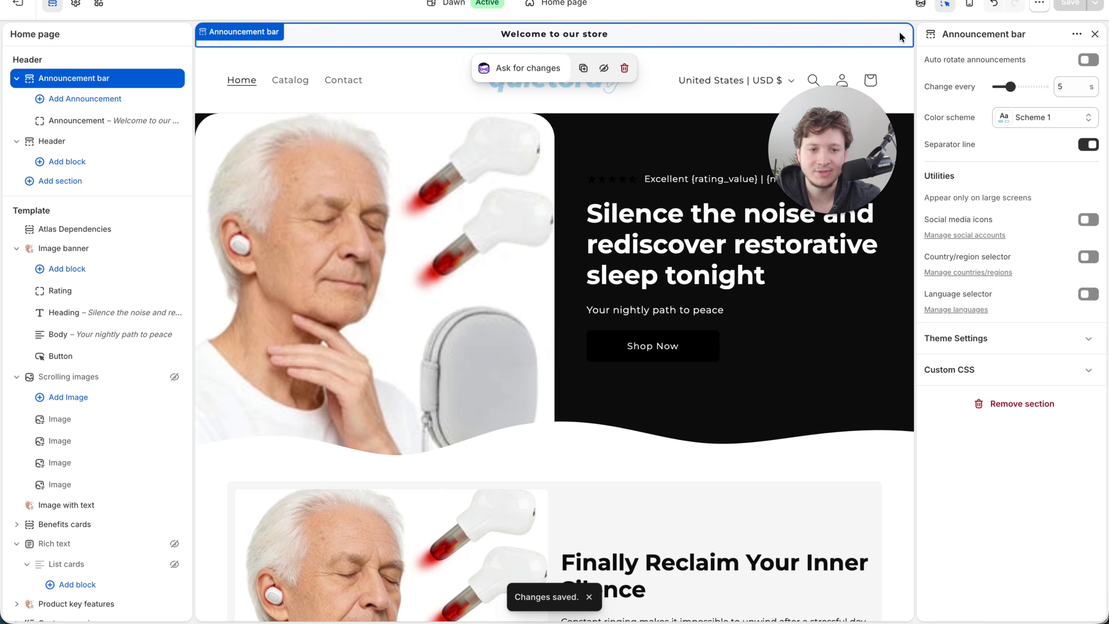
{"action": "left_click", "coordinate": [1022, 116]}
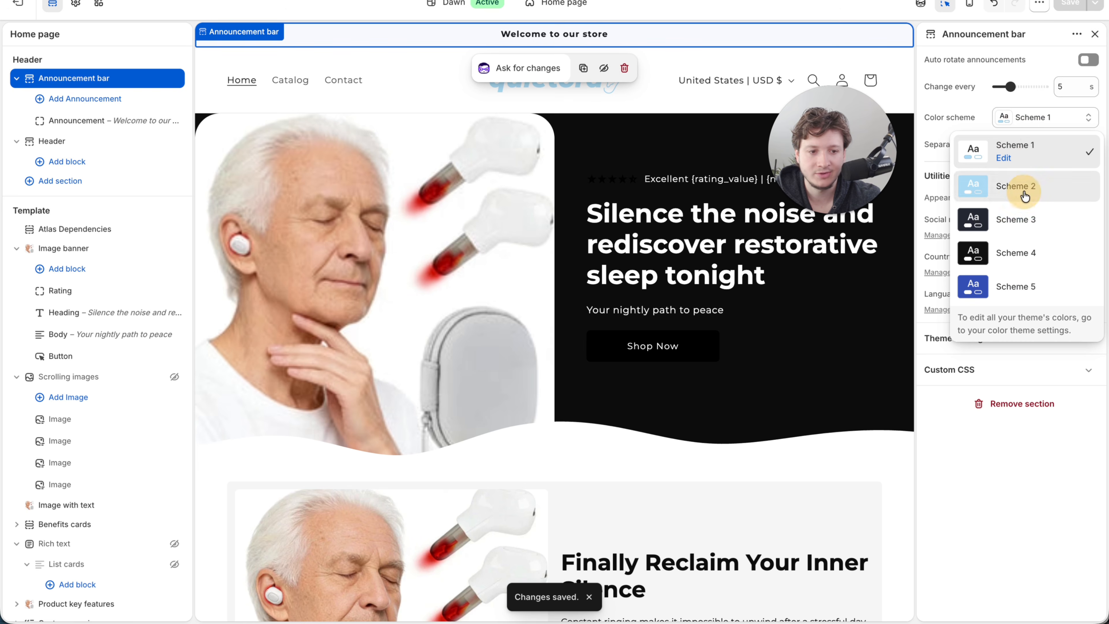
{"action": "left_click", "coordinate": [1017, 184]}
- Change the announcement text to "FREE SHIPPING ON ORDERS ABOVE $50" and save the theme
{"action": "left_click", "coordinate": [83, 121]}
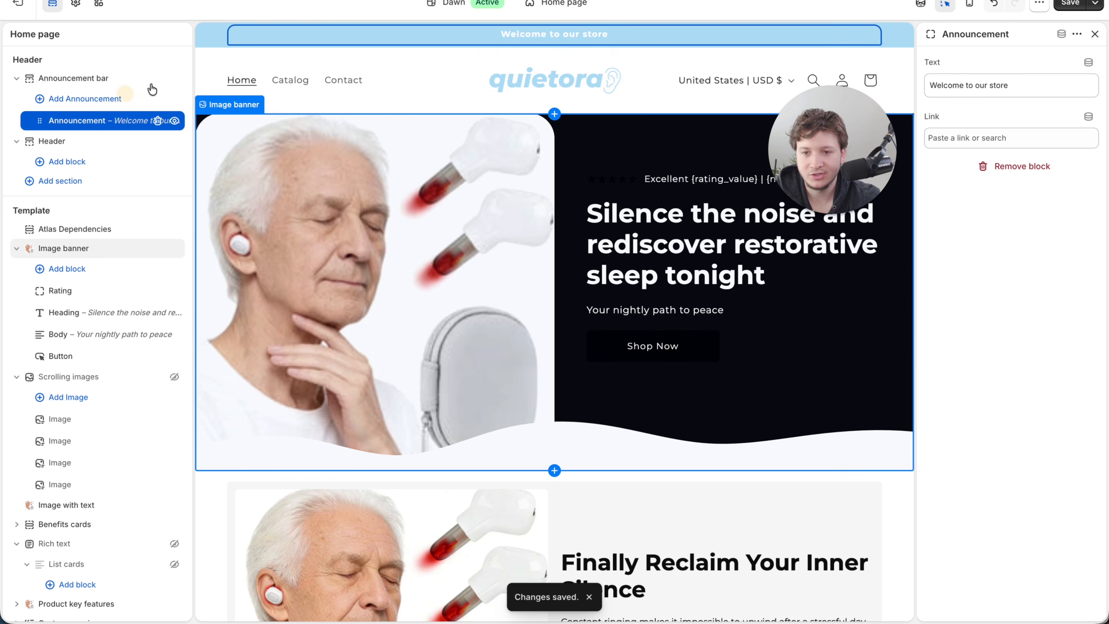
{"action": "left_click", "coordinate": [941, 86]}
{"action": "triple_click", "coordinate": [941, 86]}
{"action": "type", "text": "FR"}
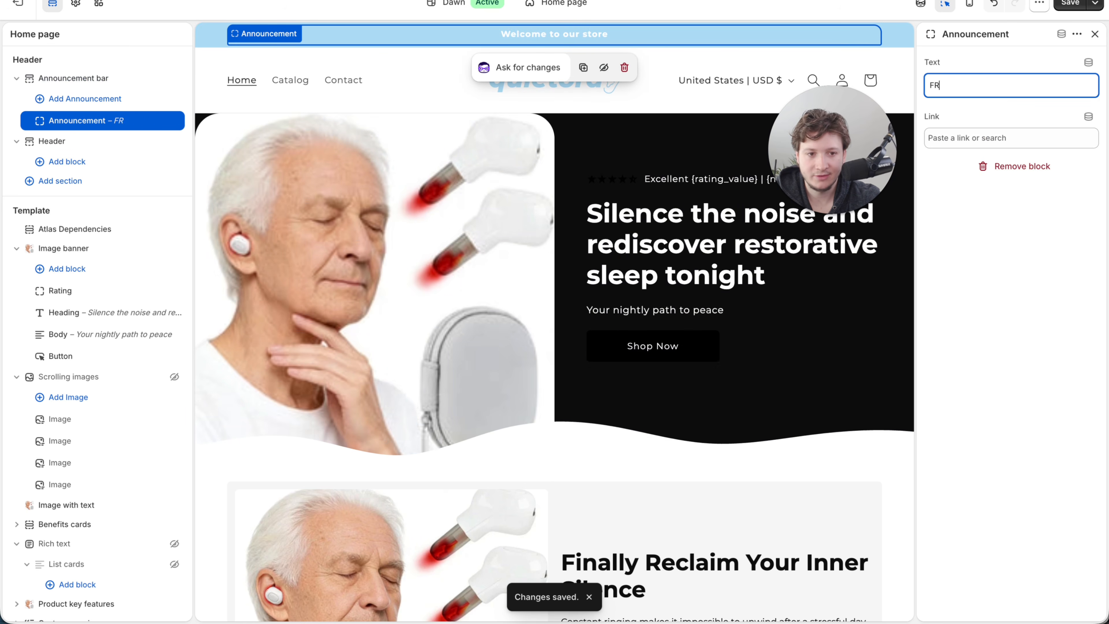
{"action": "type", "text": "EE SHIPPING ON"}
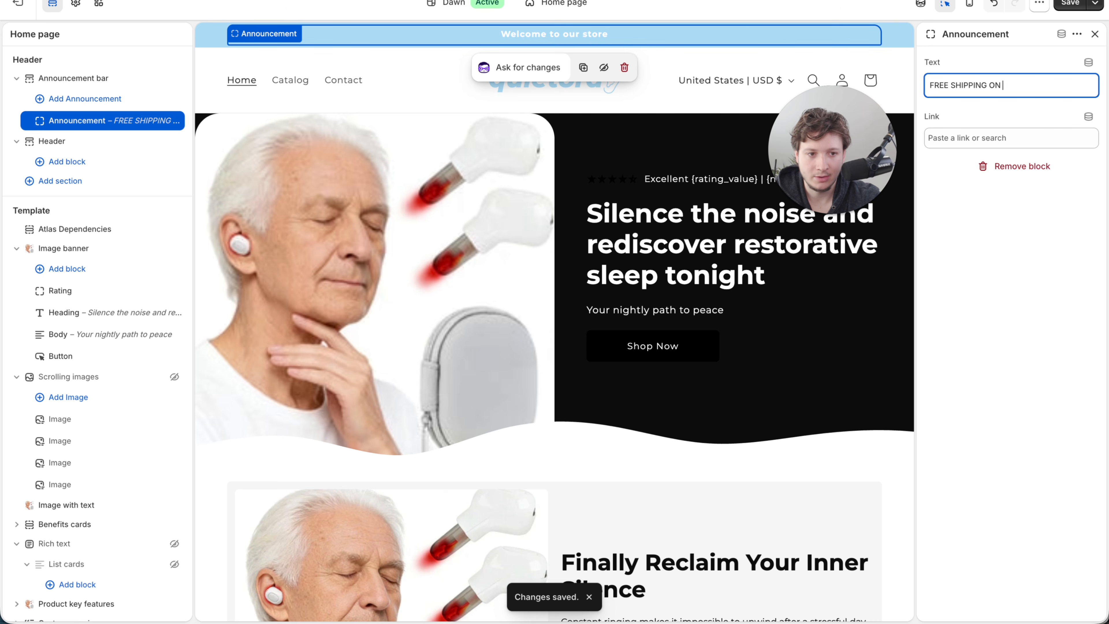
{"action": "type", "text": " ORDE"}
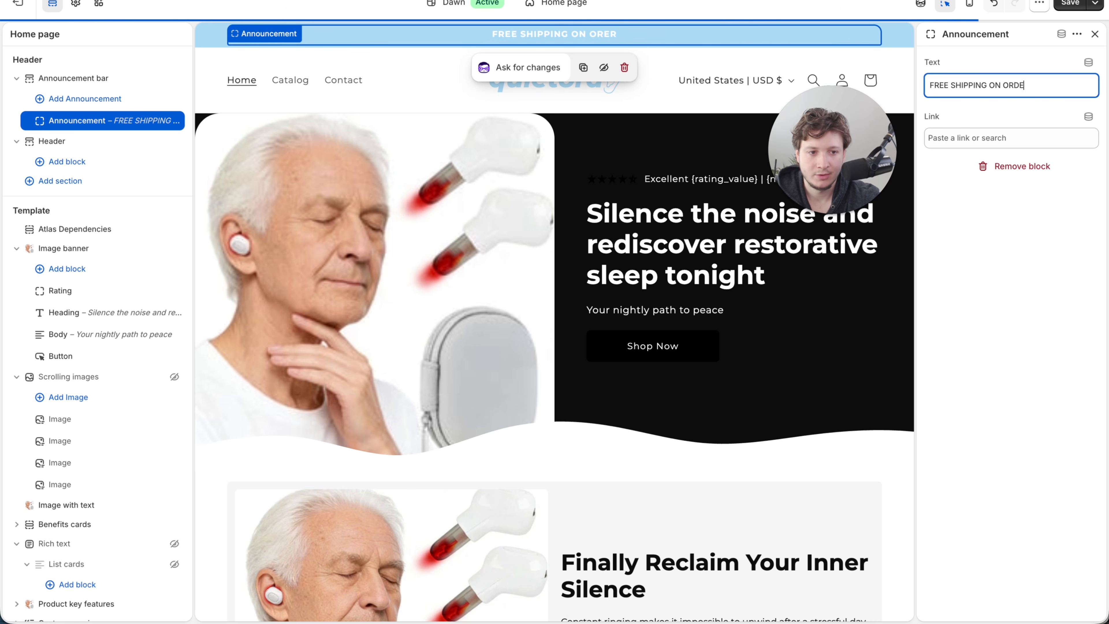
{"action": "type", "text": "RS ABOVE $50"}
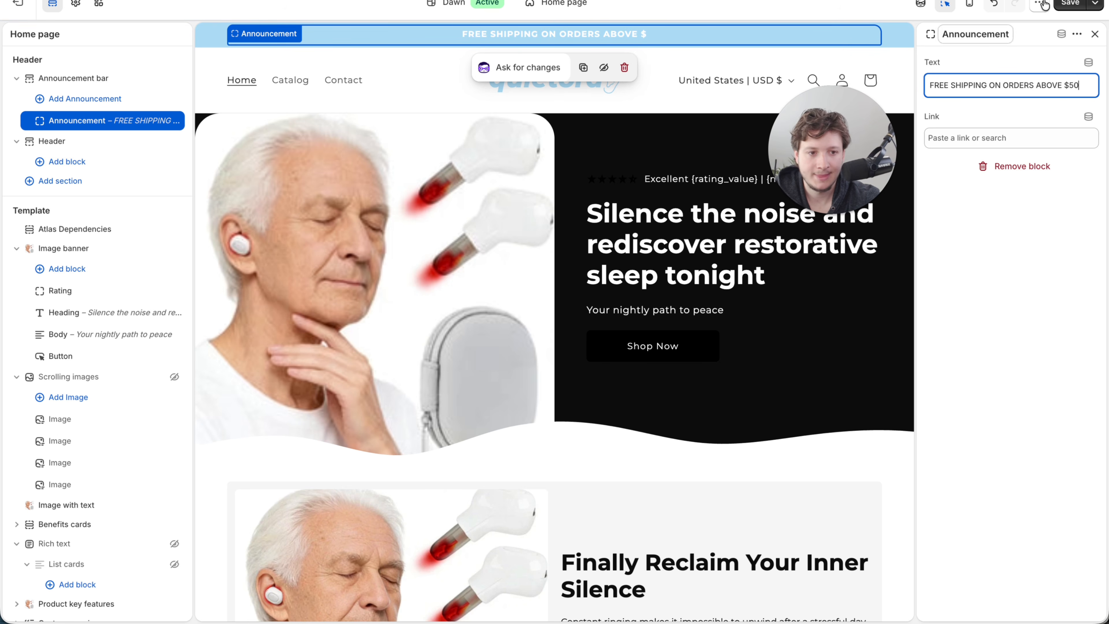
{"action": "left_click", "coordinate": [1070, 4]}
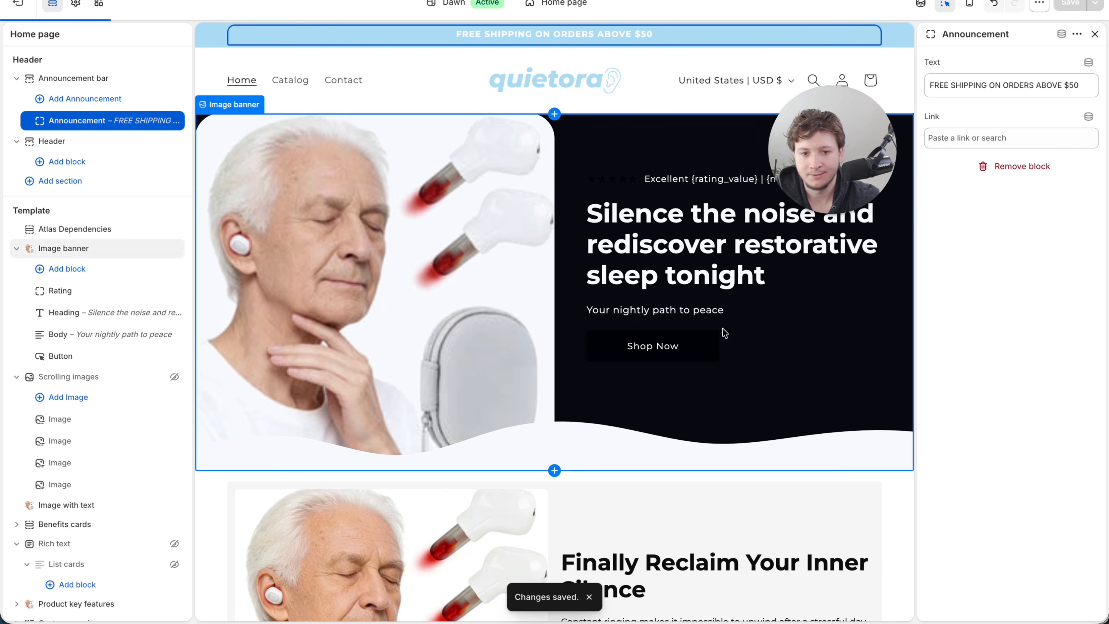
- Review the colors and layout of the home page's image banner and the sections below it
{"action": "left_click", "coordinate": [878, 383]}
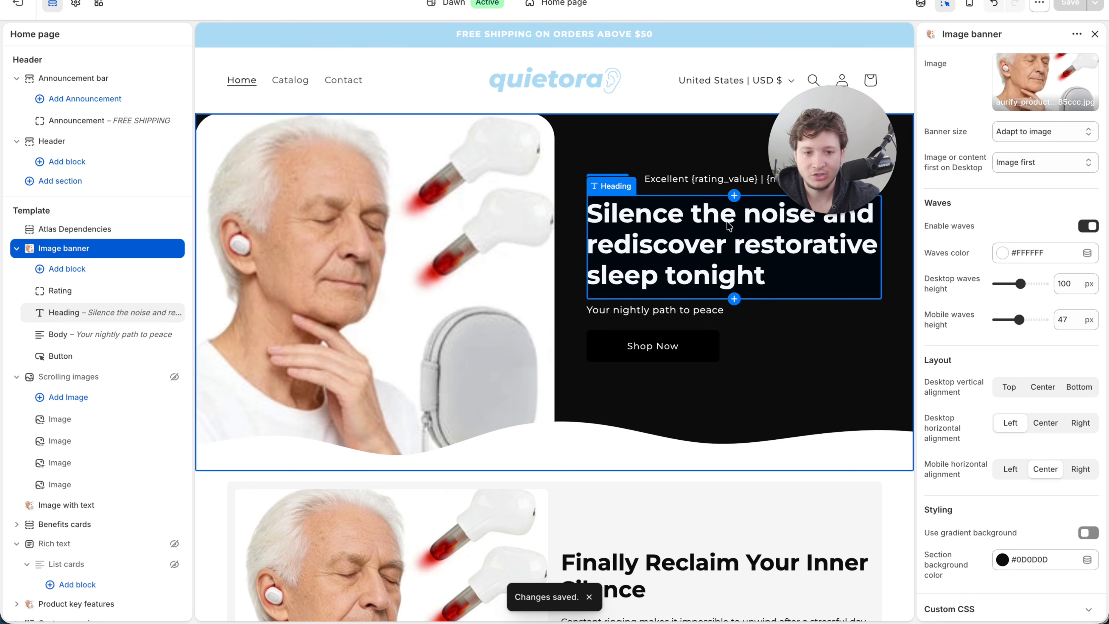
{"action": "scroll", "coordinate": [537, 430], "scroll_direction": "down", "scroll_amount": 10}
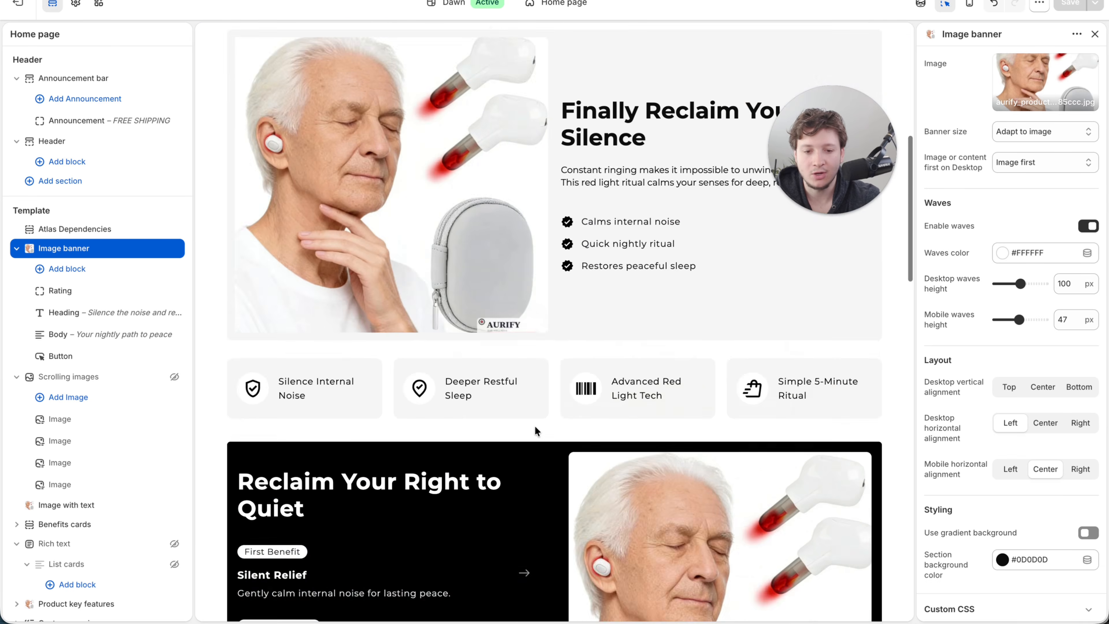
{"action": "scroll", "coordinate": [537, 431], "scroll_direction": "down", "scroll_amount": 10}
{"action": "scroll", "coordinate": [537, 431], "scroll_direction": "up", "scroll_amount": 20}
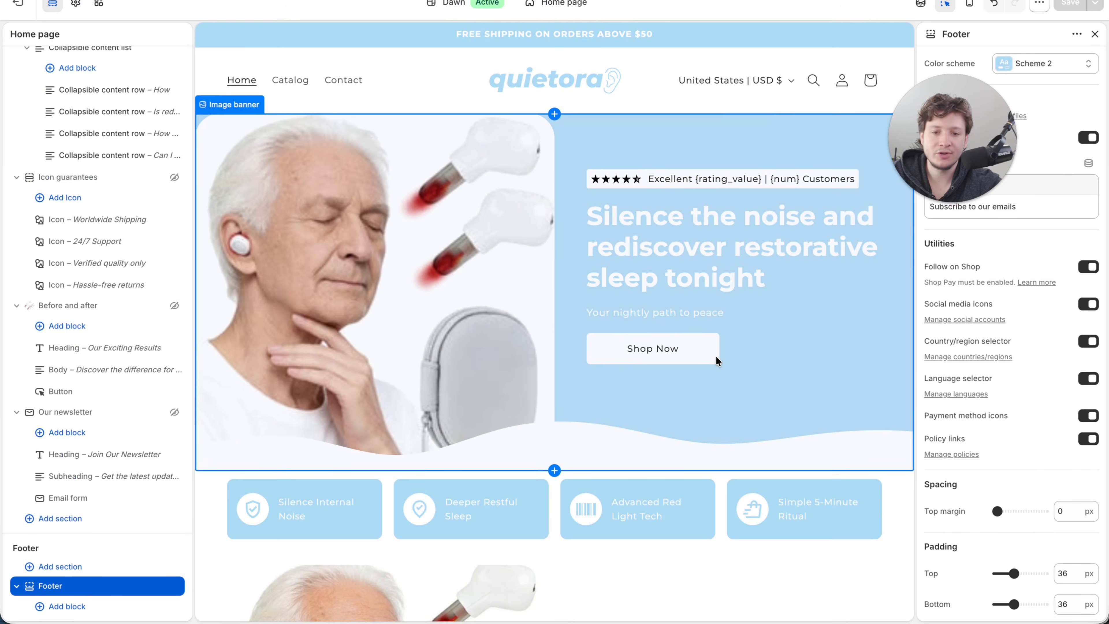
{"action": "scroll", "coordinate": [715, 356], "scroll_direction": "up", "scroll_amount": 1}
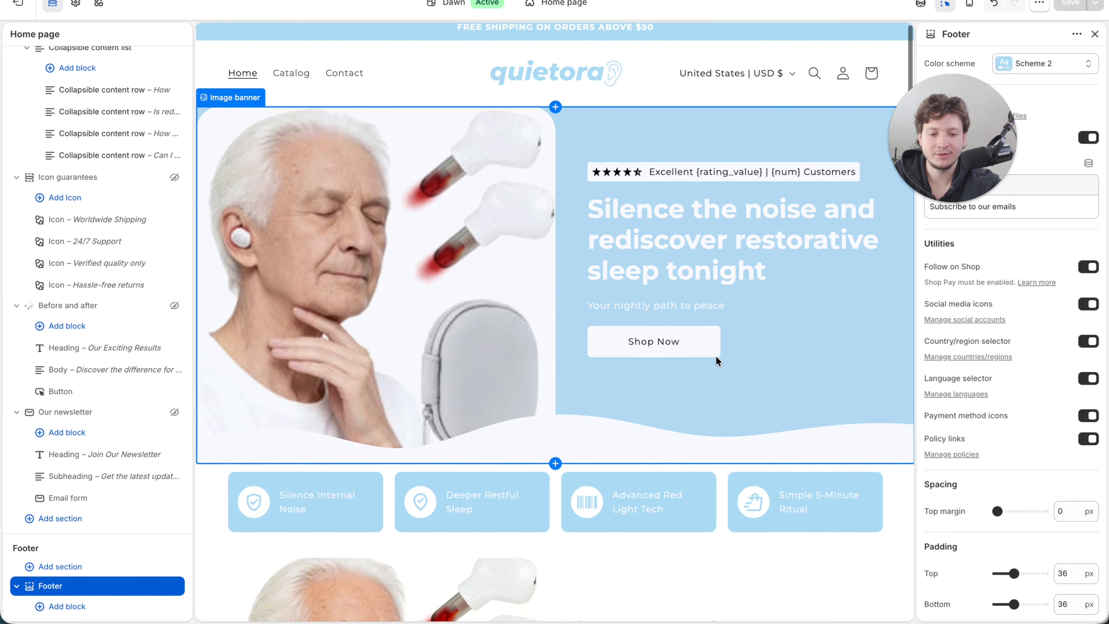
{"action": "scroll", "coordinate": [715, 355], "scroll_direction": "down", "scroll_amount": 4}
{"action": "scroll", "coordinate": [715, 355], "scroll_direction": "up", "scroll_amount": 4}
{"action": "scroll", "coordinate": [643, 291], "scroll_direction": "down", "scroll_amount": 6}
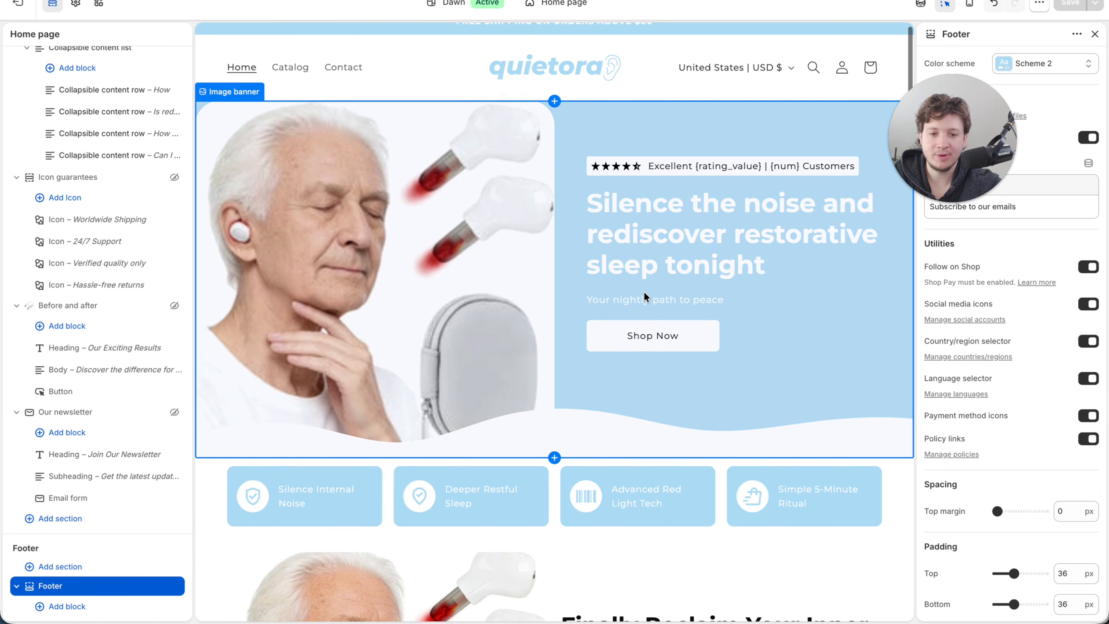
{"action": "scroll", "coordinate": [626, 291], "scroll_direction": "down", "scroll_amount": 3}
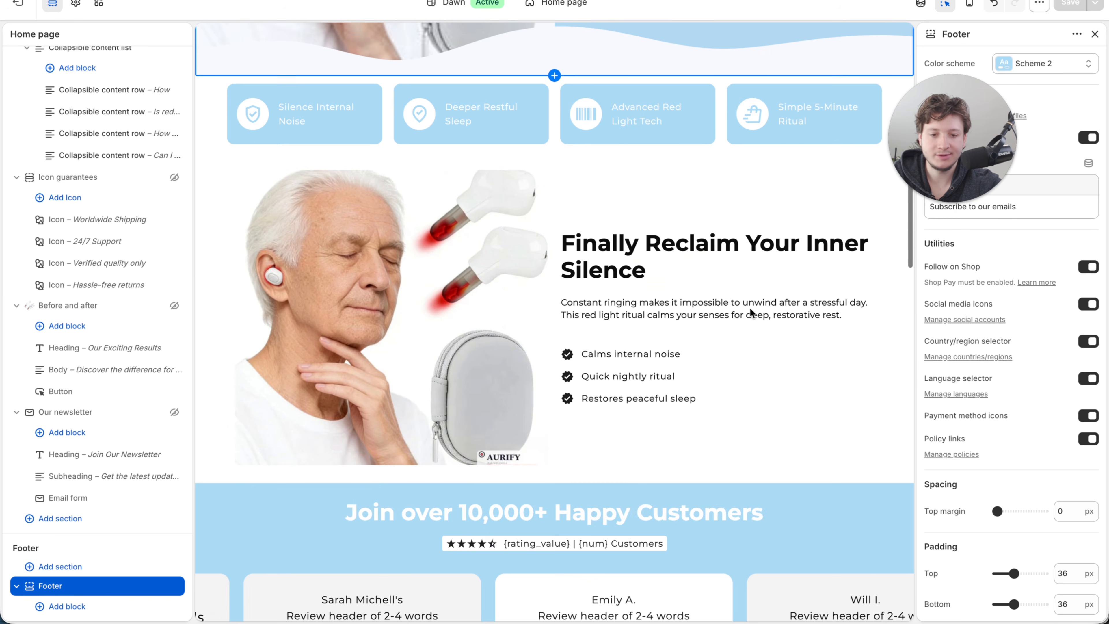
- Review the home page's customer reviews, benefits, comparison table, FAQ and footer sections for consistent colors and content
{"action": "scroll", "coordinate": [644, 426], "scroll_direction": "down", "scroll_amount": 7}
{"action": "scroll", "coordinate": [551, 435], "scroll_direction": "down", "scroll_amount": 9}
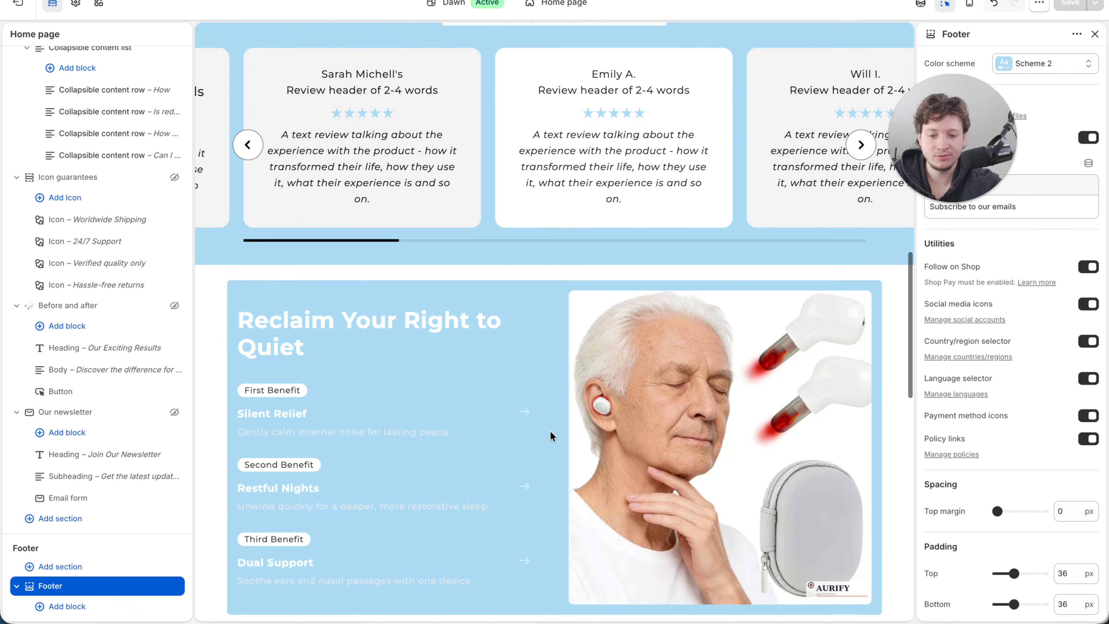
{"action": "scroll", "coordinate": [550, 430], "scroll_direction": "up", "scroll_amount": 1}
{"action": "scroll", "coordinate": [620, 321], "scroll_direction": "down", "scroll_amount": 7}
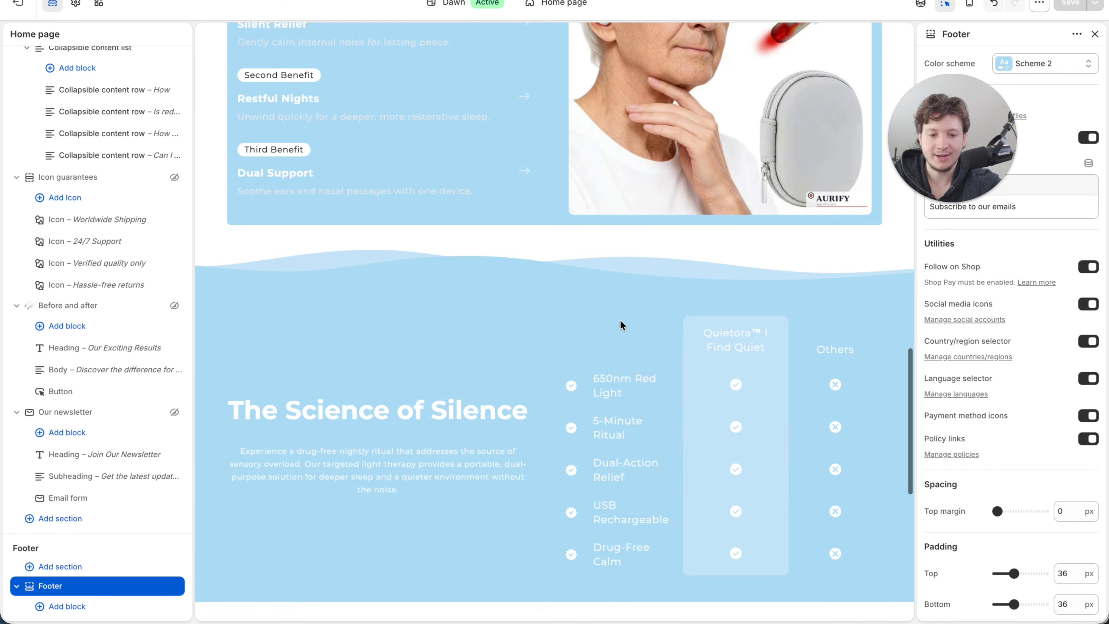
{"action": "scroll", "coordinate": [711, 384], "scroll_direction": "down", "scroll_amount": 5}
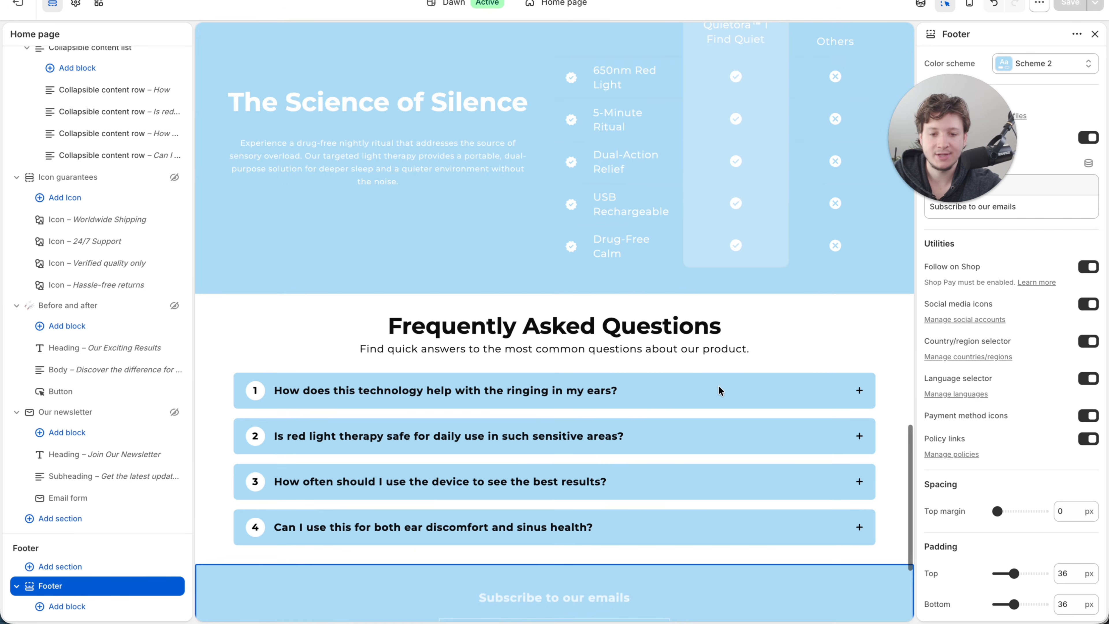
{"action": "scroll", "coordinate": [654, 400], "scroll_direction": "down", "scroll_amount": 3}
{"action": "scroll", "coordinate": [631, 449], "scroll_direction": "up", "scroll_amount": 15}
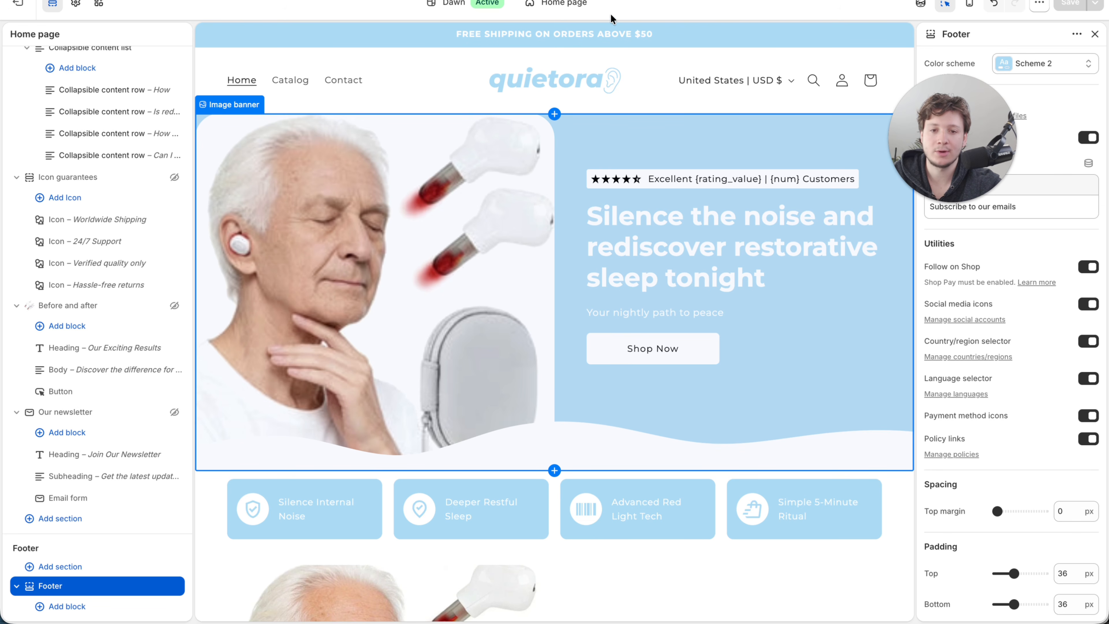
- Open the product template atlas-earplug-otitis-media-ear-laser-650nm-red-light-therapy-irradi for editing
{"action": "left_click", "coordinate": [558, 12]}
{"action": "left_click", "coordinate": [557, 77]}
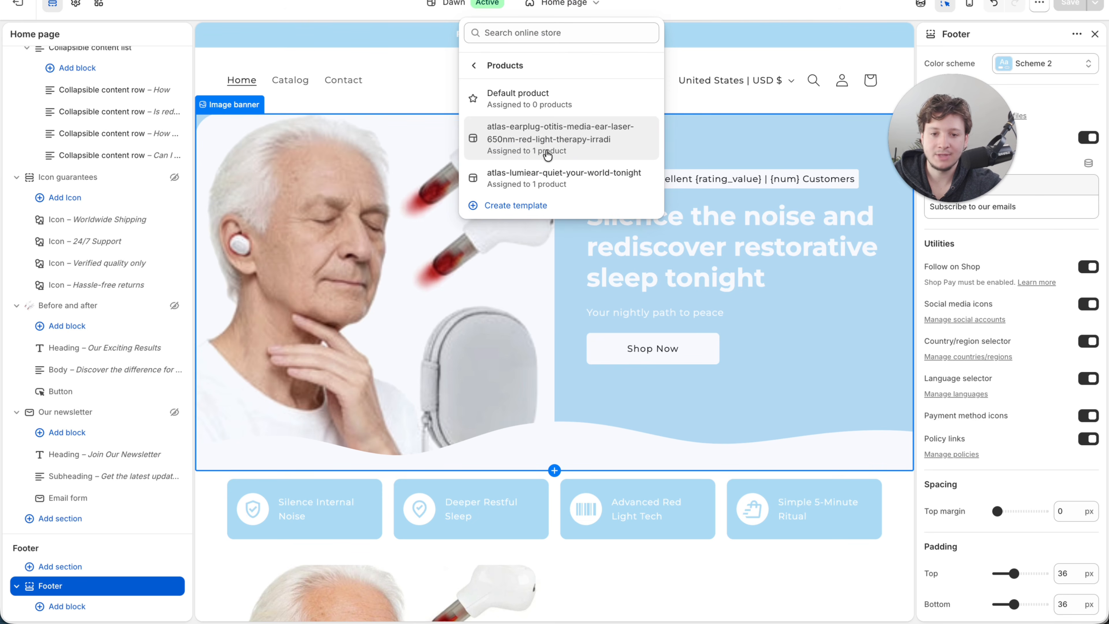
{"action": "left_click", "coordinate": [577, 150]}
- Review the product page from the gallery and buy section through the benefits, statistics, comparison, customer reviews and FAQ sections
{"action": "scroll", "coordinate": [579, 189], "scroll_direction": "down", "scroll_amount": 15}
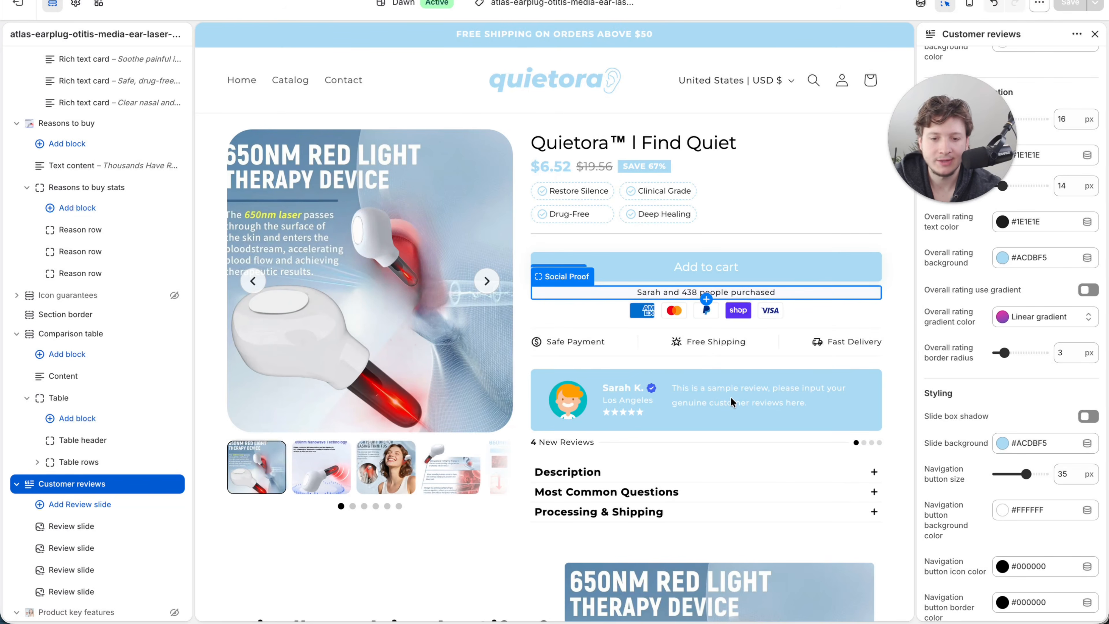
{"action": "scroll", "coordinate": [730, 396], "scroll_direction": "down", "scroll_amount": 15}
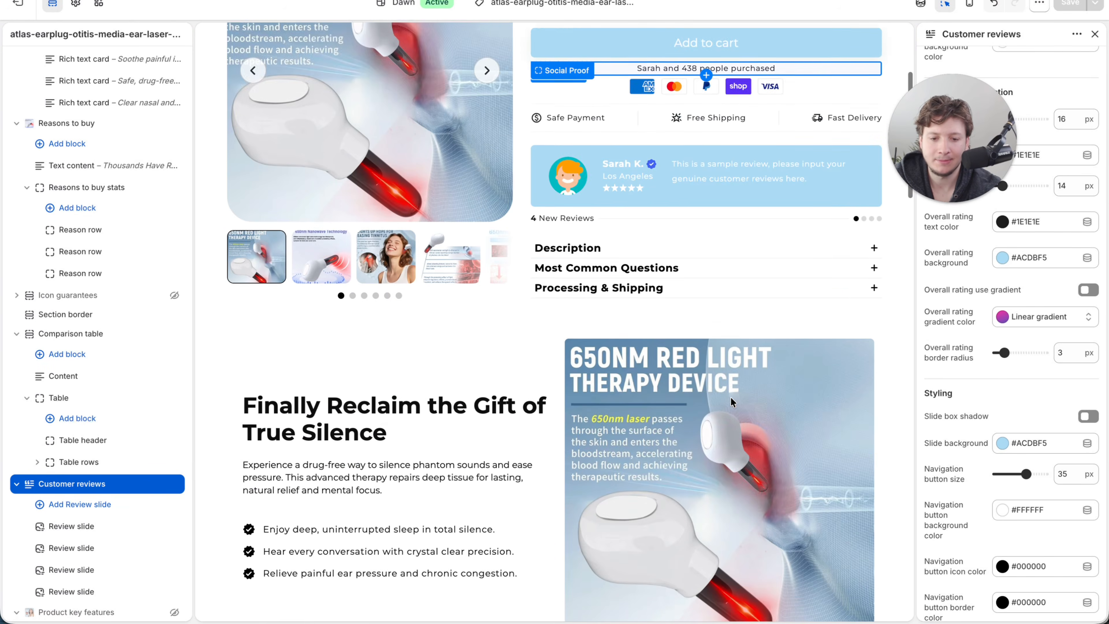
{"action": "scroll", "coordinate": [730, 396], "scroll_direction": "down", "scroll_amount": 15}
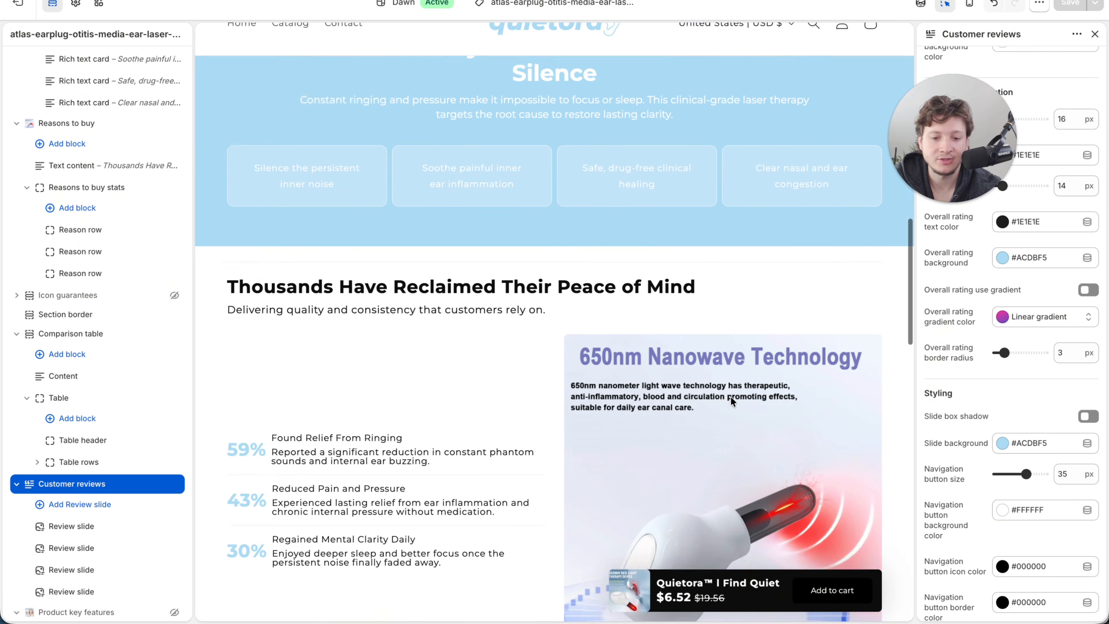
{"action": "scroll", "coordinate": [730, 395], "scroll_direction": "down", "scroll_amount": 10}
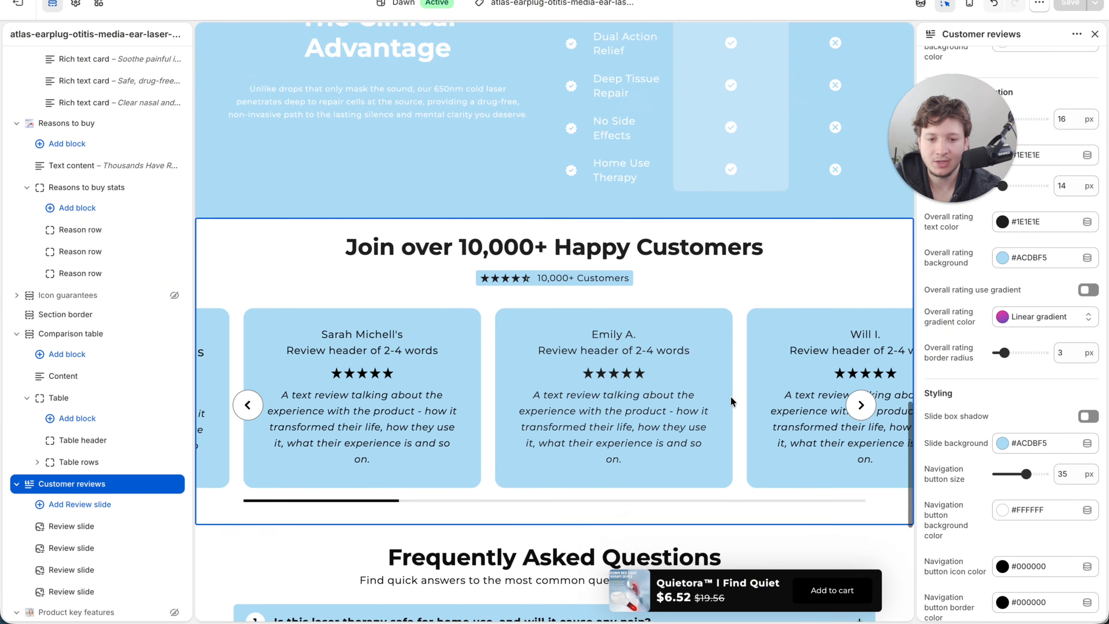
{"action": "scroll", "coordinate": [730, 396], "scroll_direction": "up", "scroll_amount": 10}
{"action": "scroll", "coordinate": [731, 396], "scroll_direction": "up", "scroll_amount": 15}
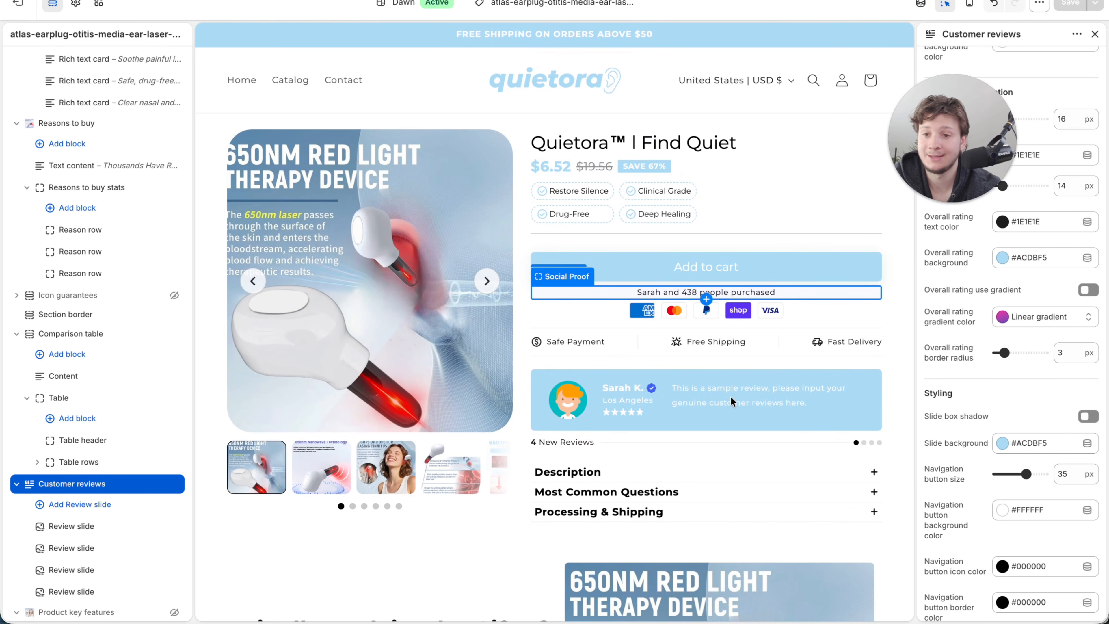
{"action": "scroll", "coordinate": [171, 389], "scroll_direction": "up", "scroll_amount": 20}
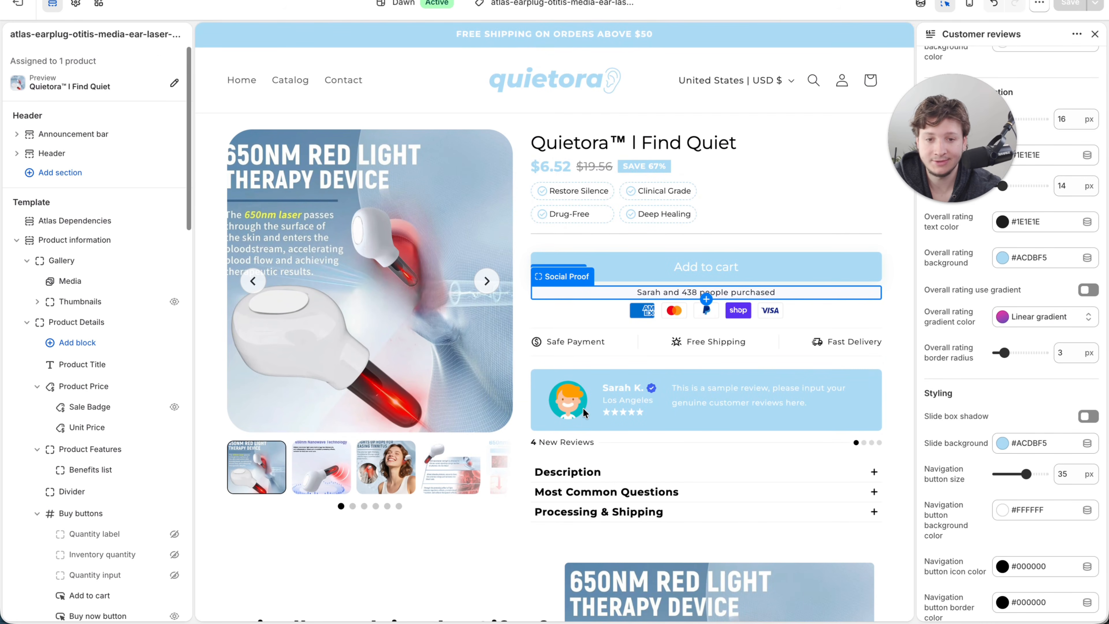
{"action": "scroll", "coordinate": [582, 409], "scroll_direction": "down", "scroll_amount": 1}
{"action": "scroll", "coordinate": [582, 407], "scroll_direction": "up", "scroll_amount": 1}
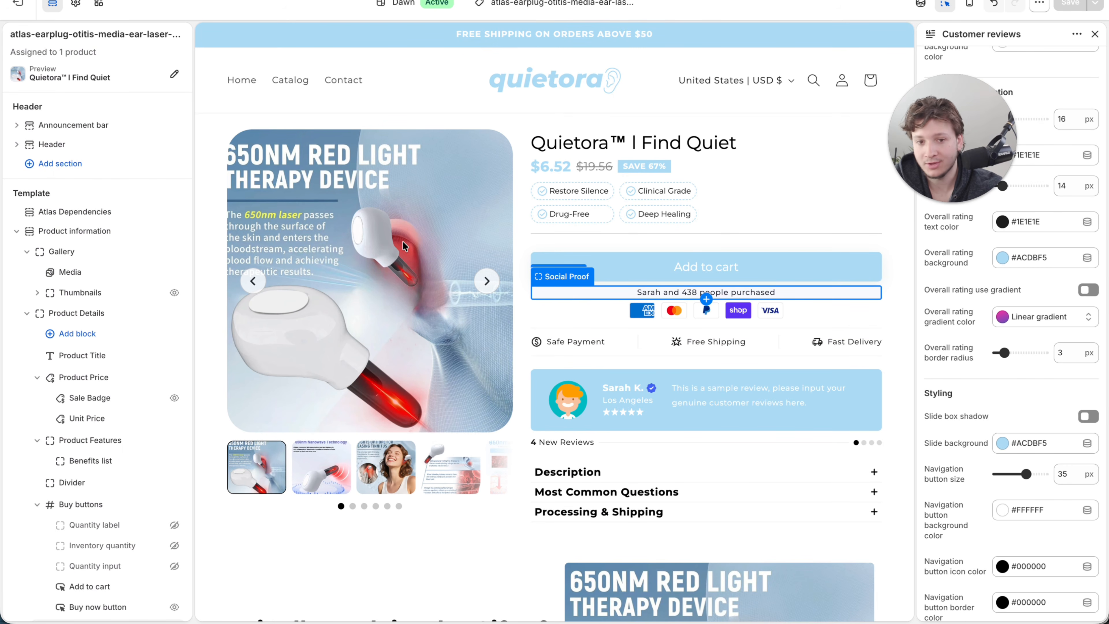
{"action": "scroll", "coordinate": [403, 241], "scroll_direction": "down", "scroll_amount": 1}
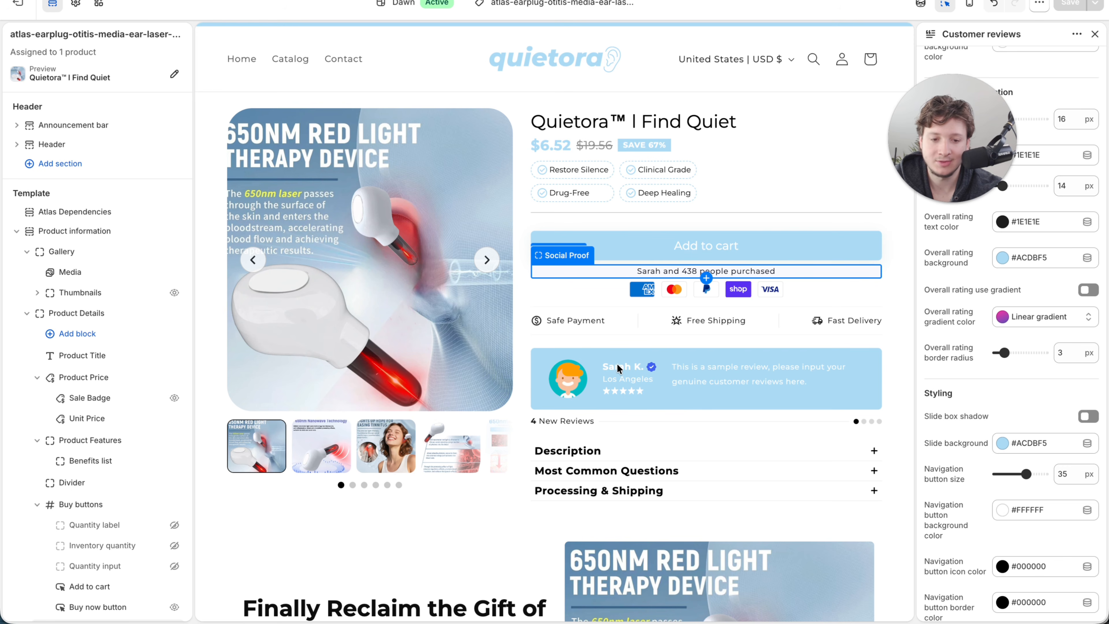
{"action": "scroll", "coordinate": [664, 480], "scroll_direction": "down", "scroll_amount": 15}
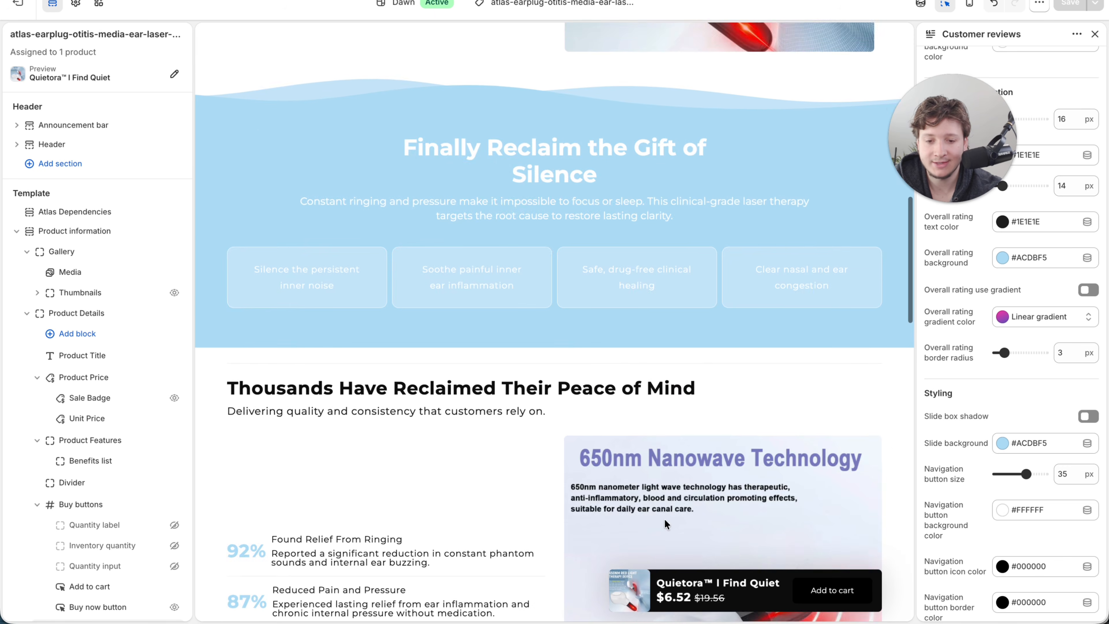
{"action": "scroll", "coordinate": [663, 518], "scroll_direction": "down", "scroll_amount": 6}
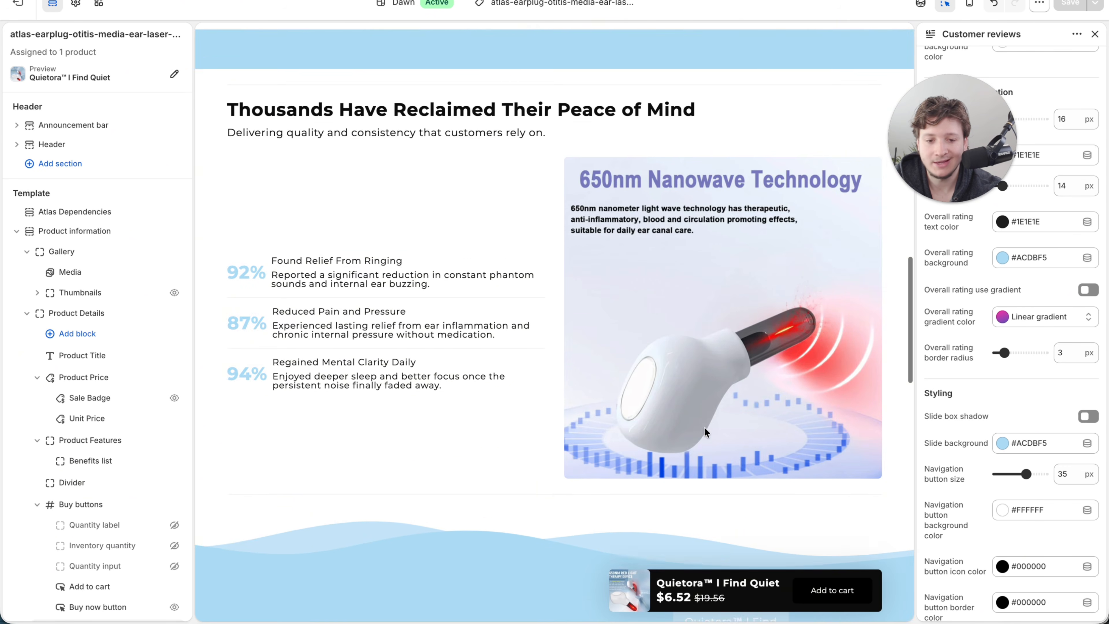
{"action": "scroll", "coordinate": [744, 280], "scroll_direction": "down", "scroll_amount": 17}
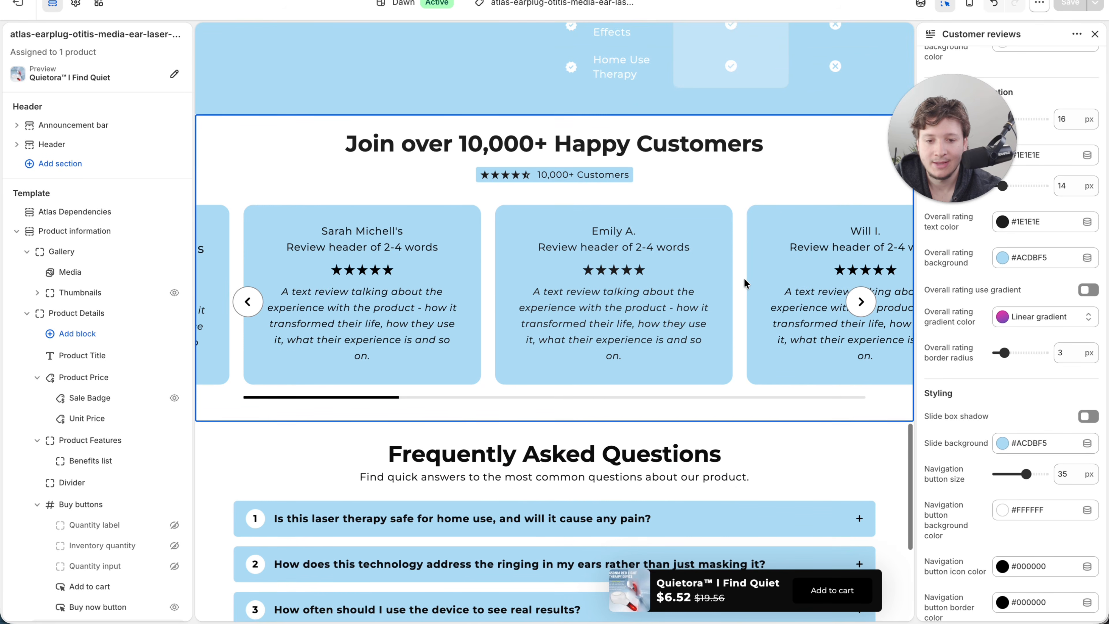
{"action": "scroll", "coordinate": [459, 416], "scroll_direction": "down", "scroll_amount": 8}
{"action": "scroll", "coordinate": [459, 416], "scroll_direction": "up", "scroll_amount": 20}
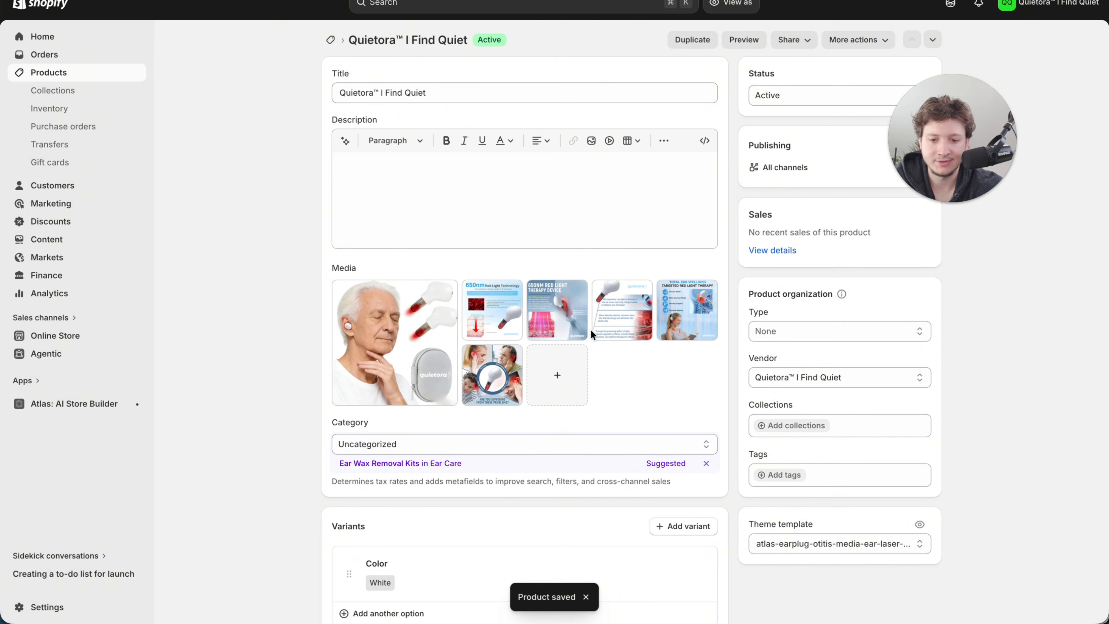
- Browse the product images in the product page's gallery
{"action": "left_click", "coordinate": [599, 375]}
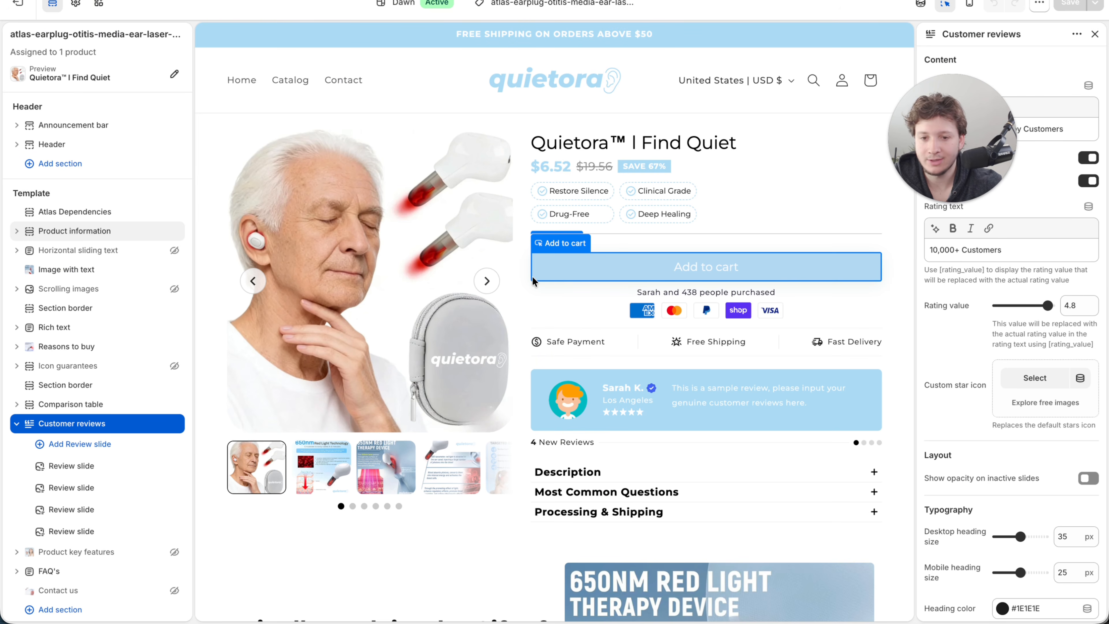
{"action": "left_click", "coordinate": [485, 281]}
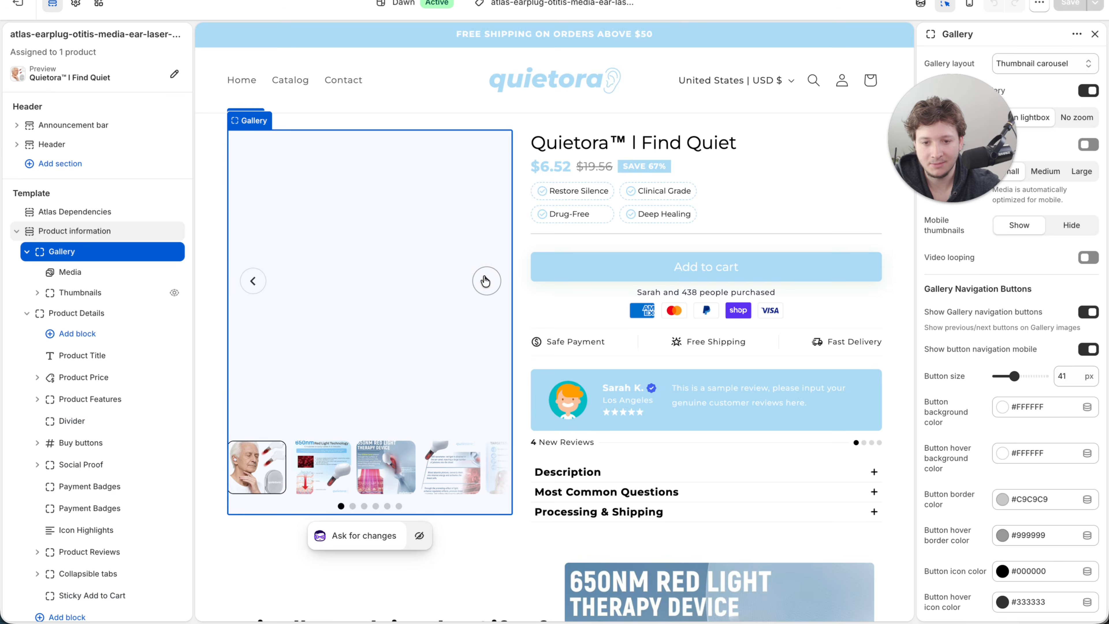
{"action": "left_click", "coordinate": [485, 281]}
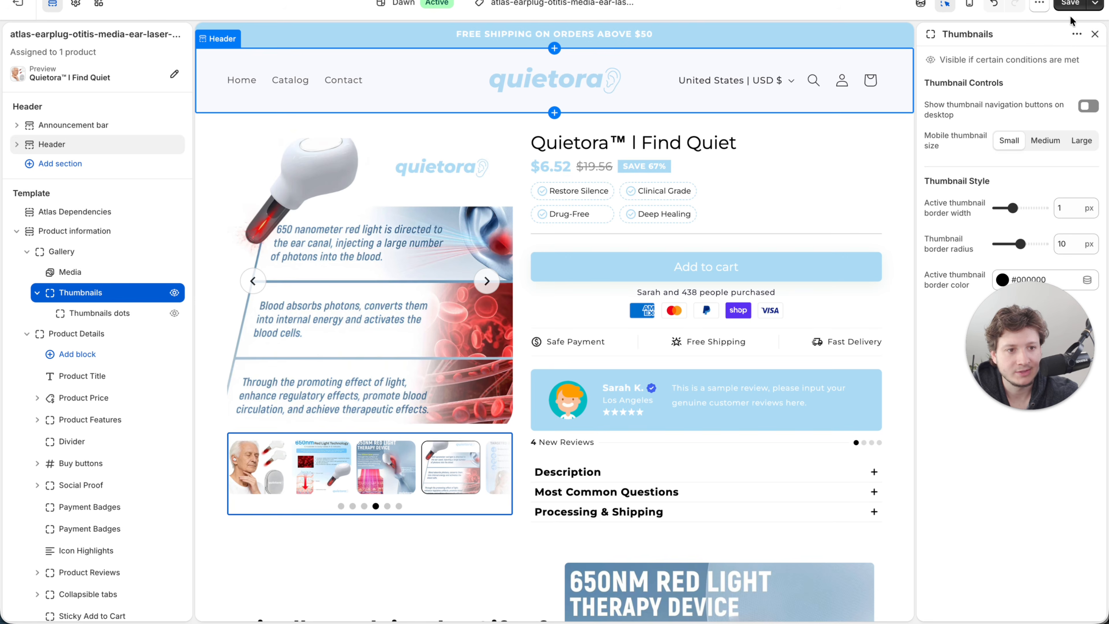
{"action": "left_click", "coordinate": [1071, 3]}
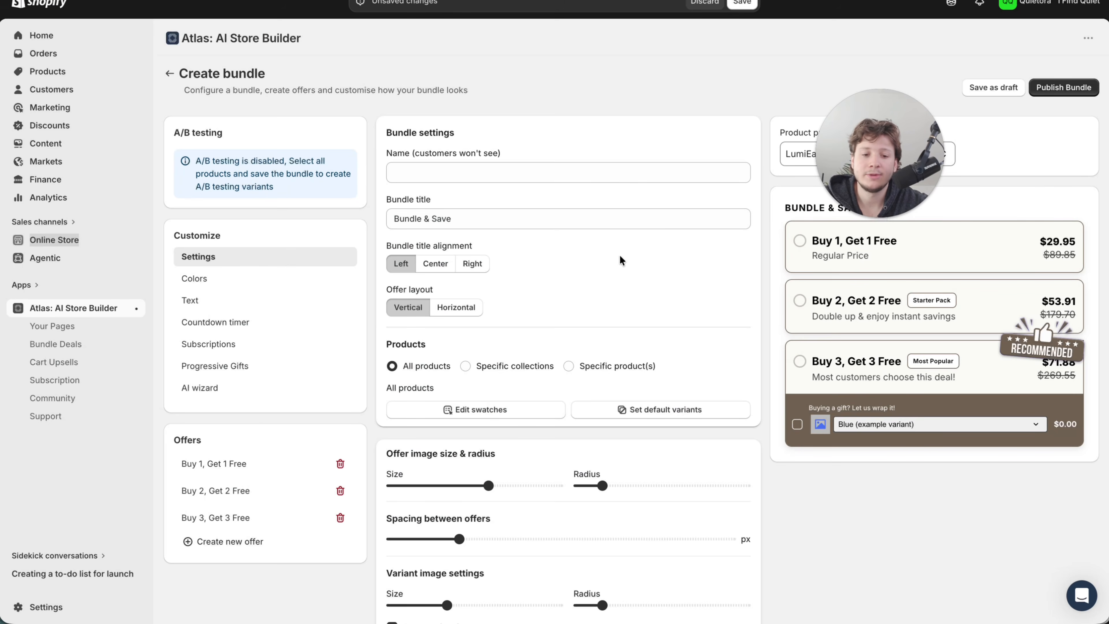
- Center the bundle title and name the bundle "BUY MORE, SAVE MORE!"
{"action": "left_click_drag", "start_coordinate": [865, 167], "coordinate": [864, 107]}
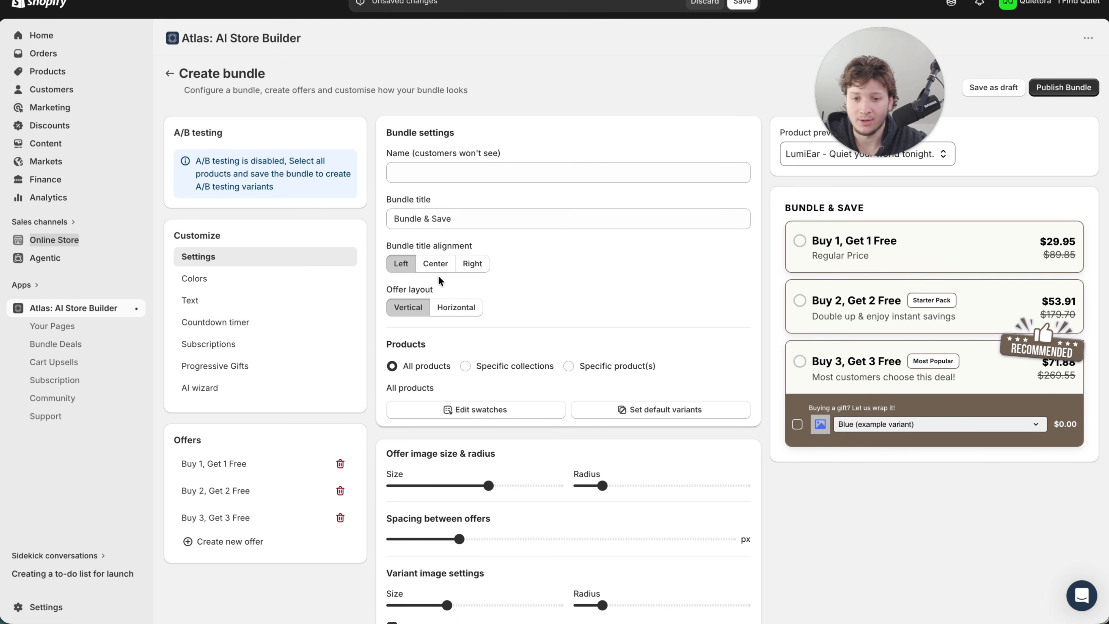
{"action": "left_click", "coordinate": [430, 264]}
{"action": "left_click", "coordinate": [452, 179]}
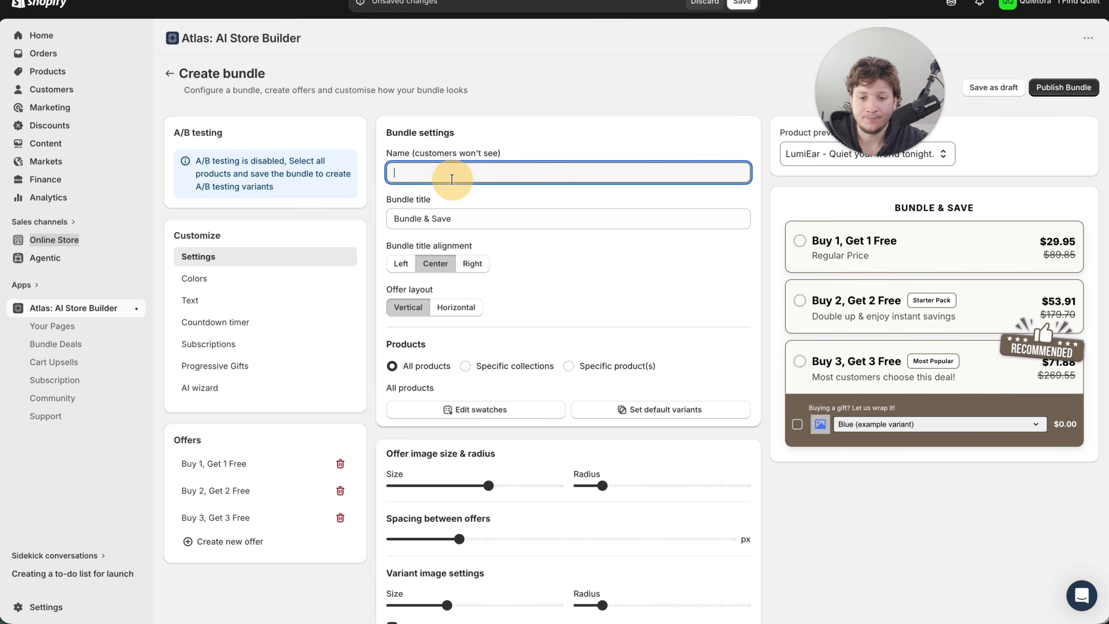
{"action": "type", "text": "BUY MORE, S"}
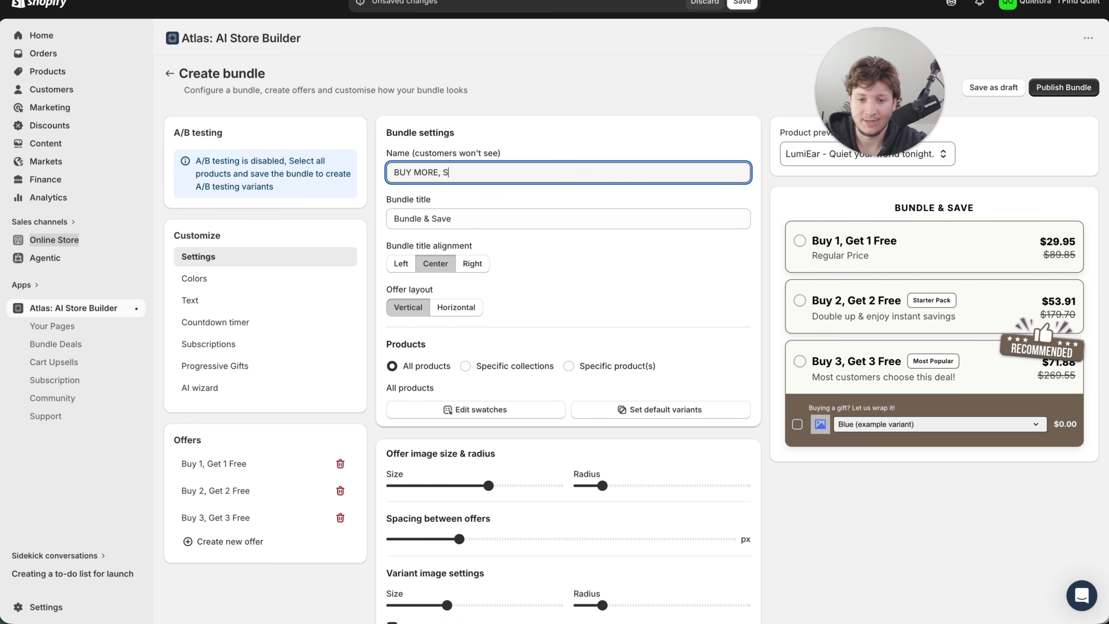
{"action": "type", "text": "AVE MORE!"}
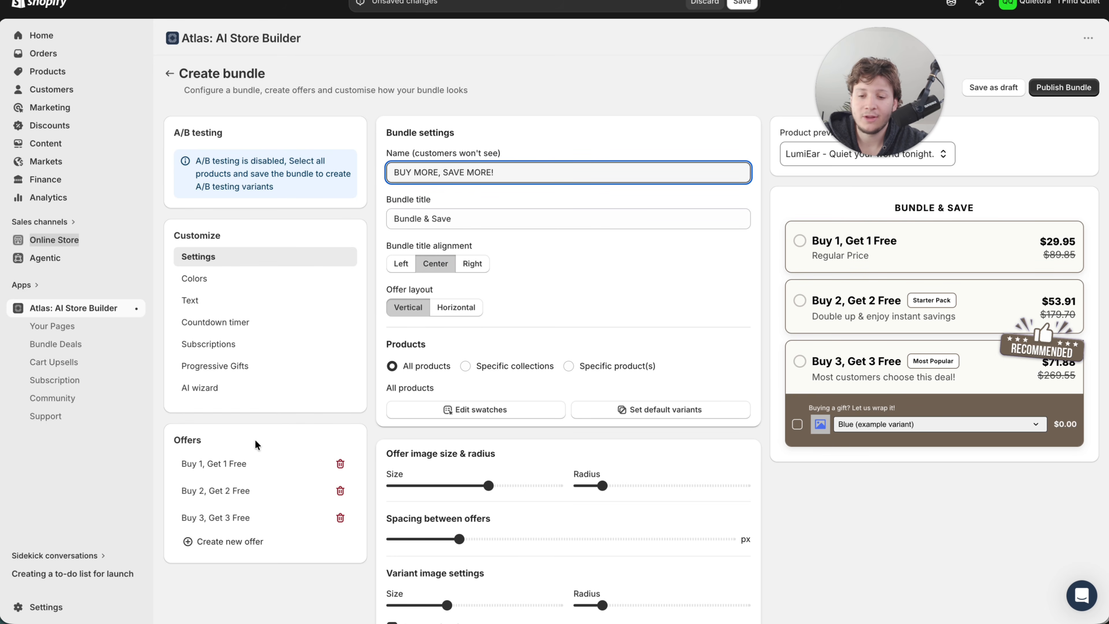
- Examine the pricing, quantity and badge settings of the bundle's Buy 1, Buy 2 and Buy 3 offers
{"action": "left_click", "coordinate": [231, 464]}
{"action": "left_click", "coordinate": [216, 490]}
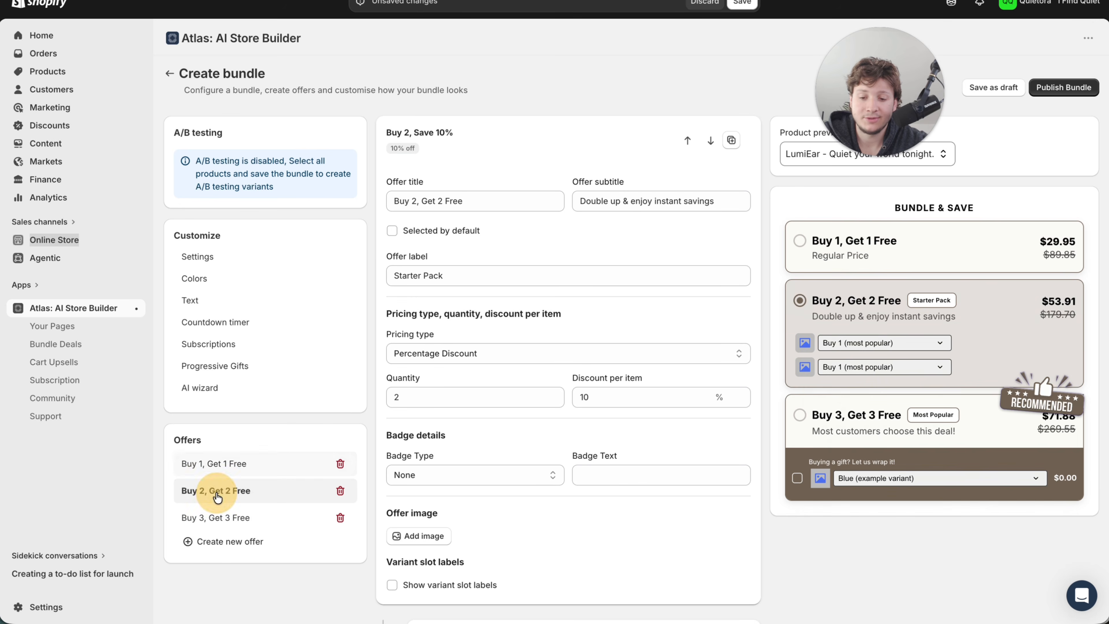
{"action": "left_click", "coordinate": [221, 516]}
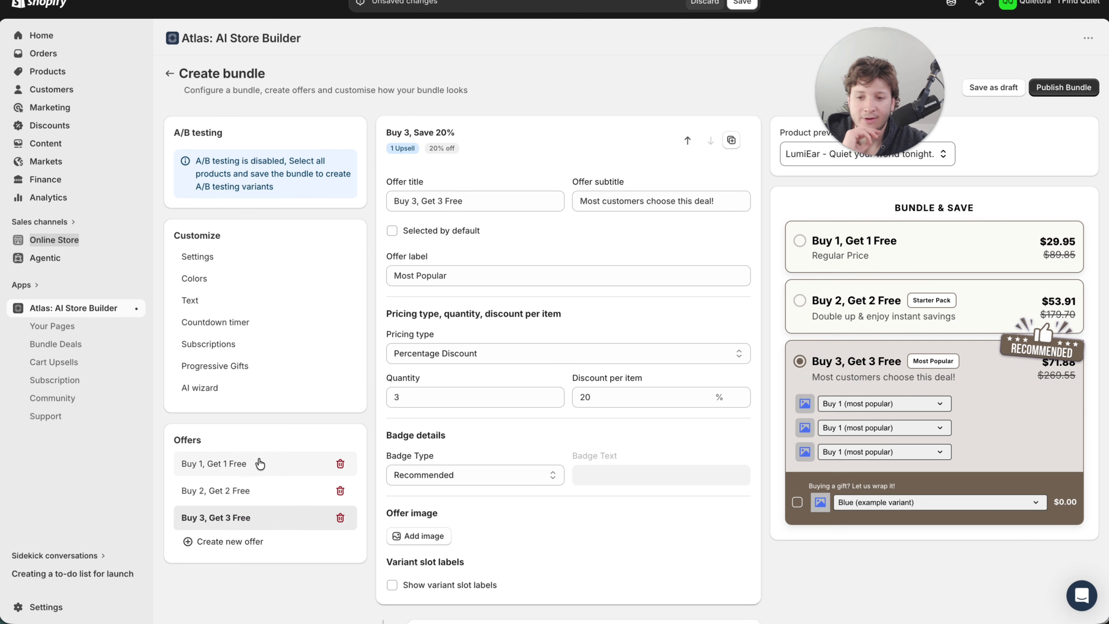
{"action": "left_click", "coordinate": [224, 463]}
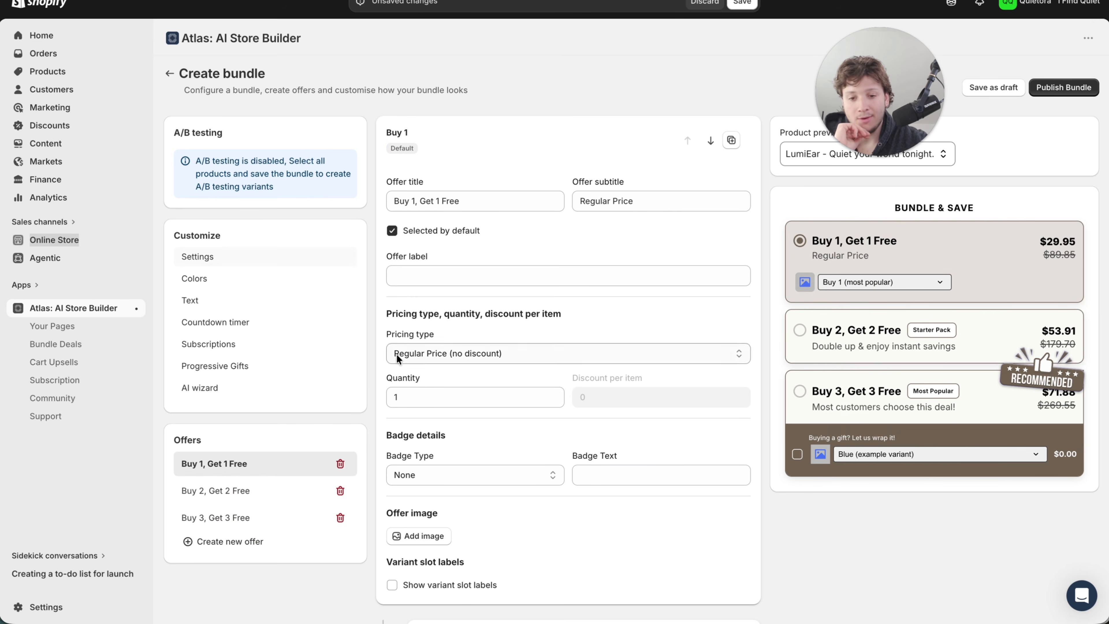
- Set the bundle's border color to ACDBF5 in its general colors
{"action": "left_click", "coordinate": [216, 281]}
{"action": "left_click", "coordinate": [469, 141]}
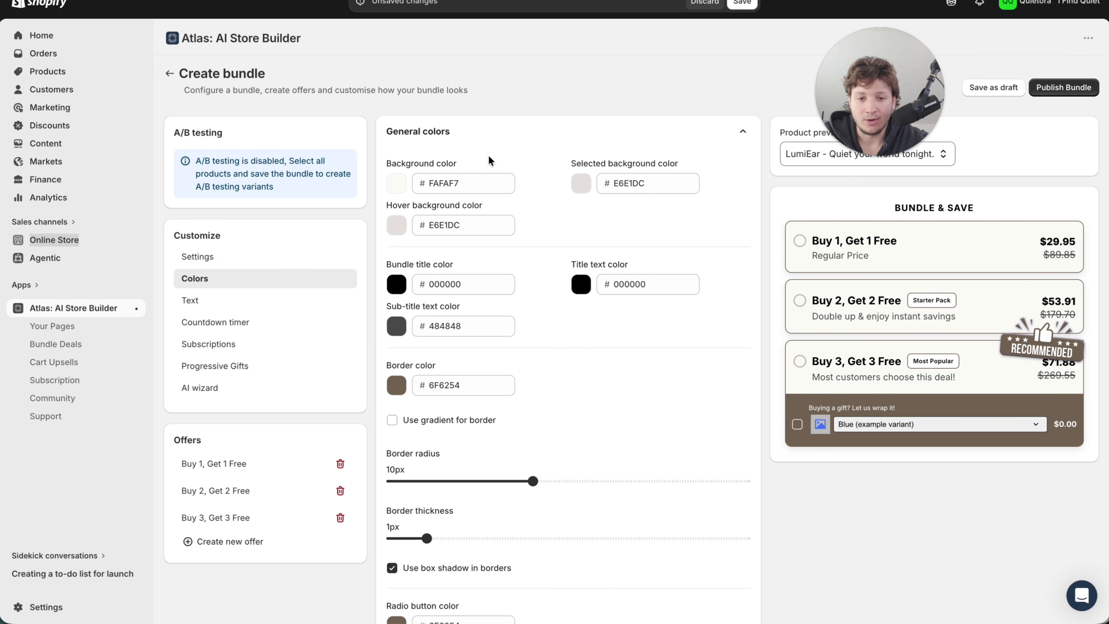
{"action": "scroll", "coordinate": [476, 293], "scroll_direction": "down", "scroll_amount": 1}
{"action": "left_click", "coordinate": [396, 356]}
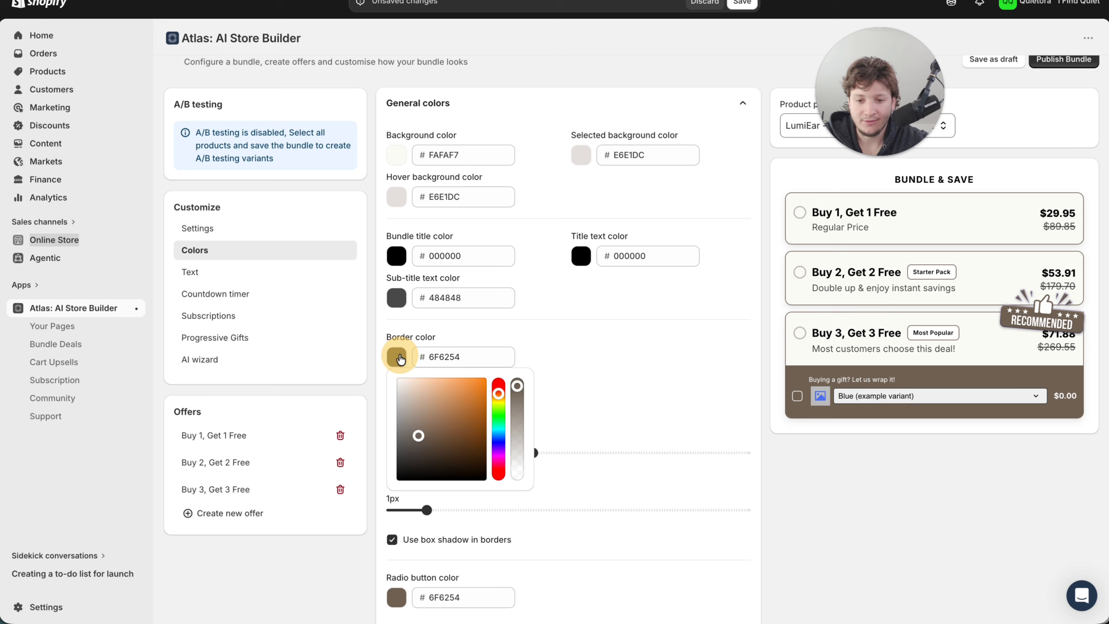
{"action": "double_click", "coordinate": [450, 356]}
{"action": "type", "text": "ACDBF5"}
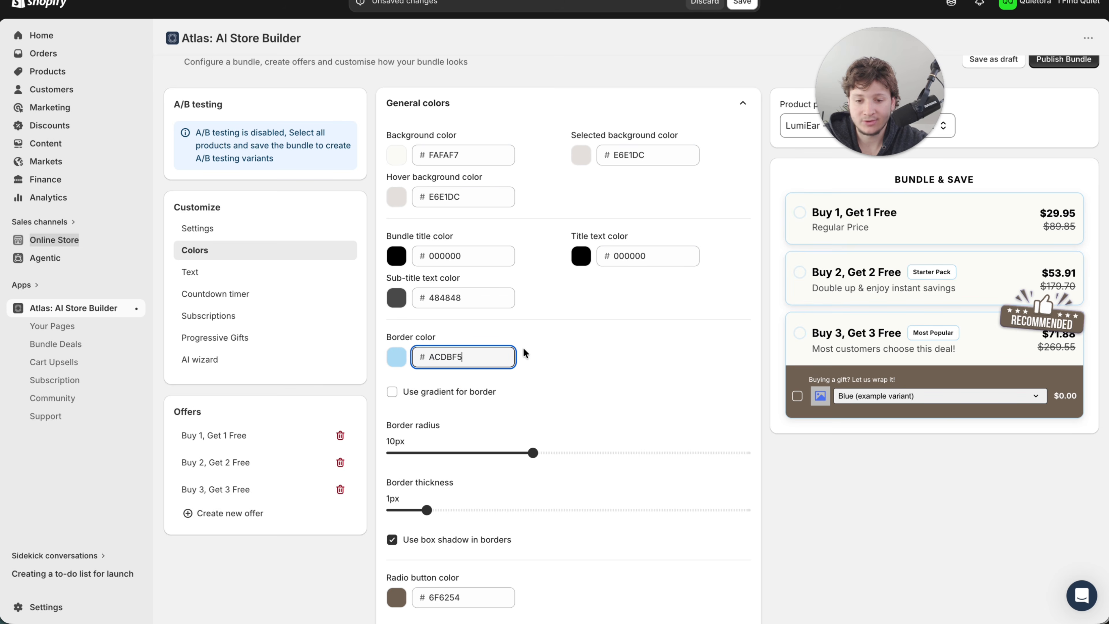
{"action": "left_click", "coordinate": [537, 345]}
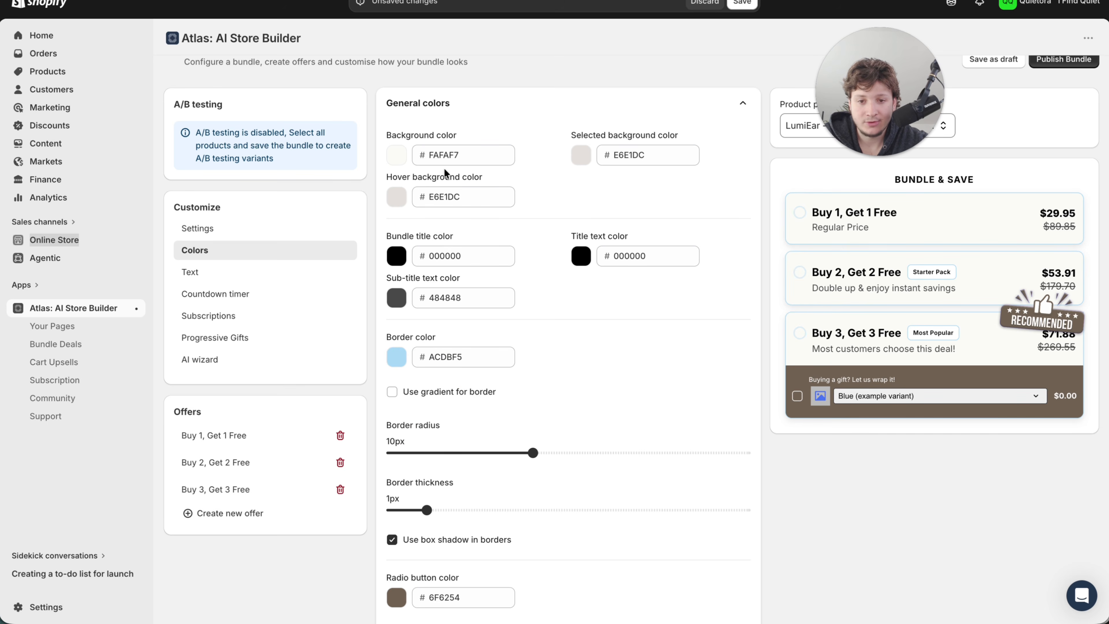
- Set the bundle's background, selected background and hover background colors to ACDBF5
{"action": "type", "text": "ACDBF5"}
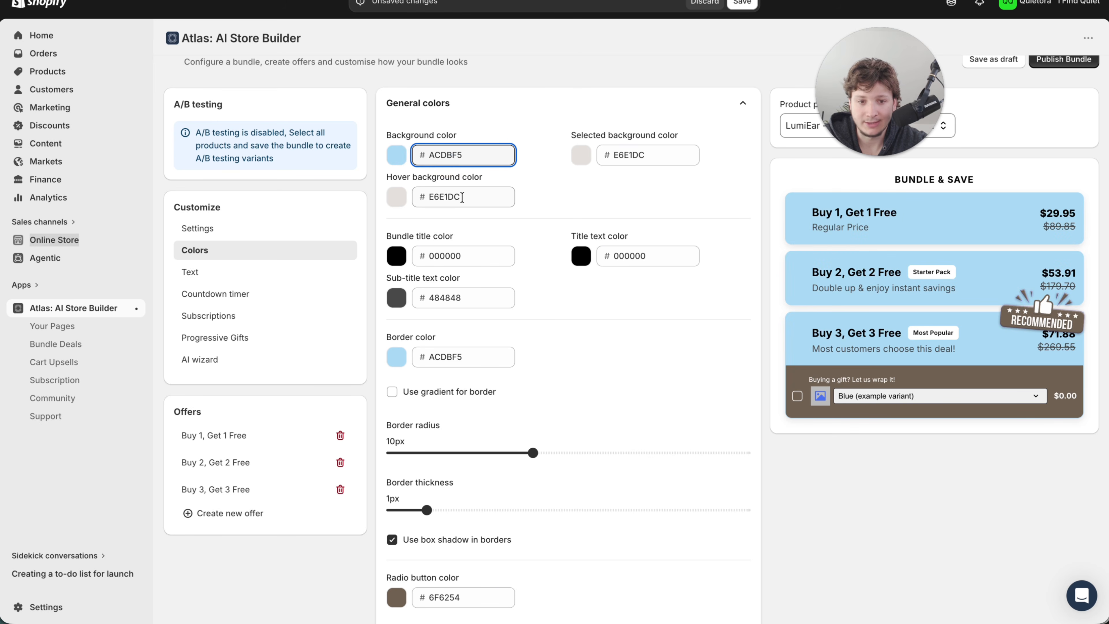
{"action": "key", "text": "ctrl+z"}
{"action": "double_click", "coordinate": [625, 157]}
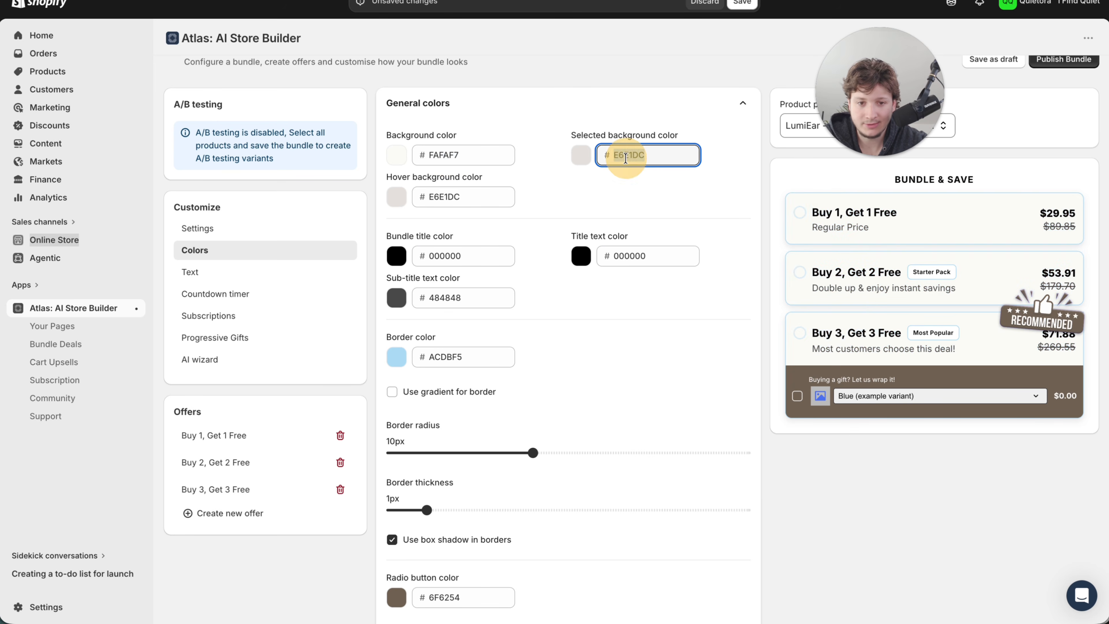
{"action": "double_click", "coordinate": [481, 155]}
{"action": "type", "text": "ACDBF5"}
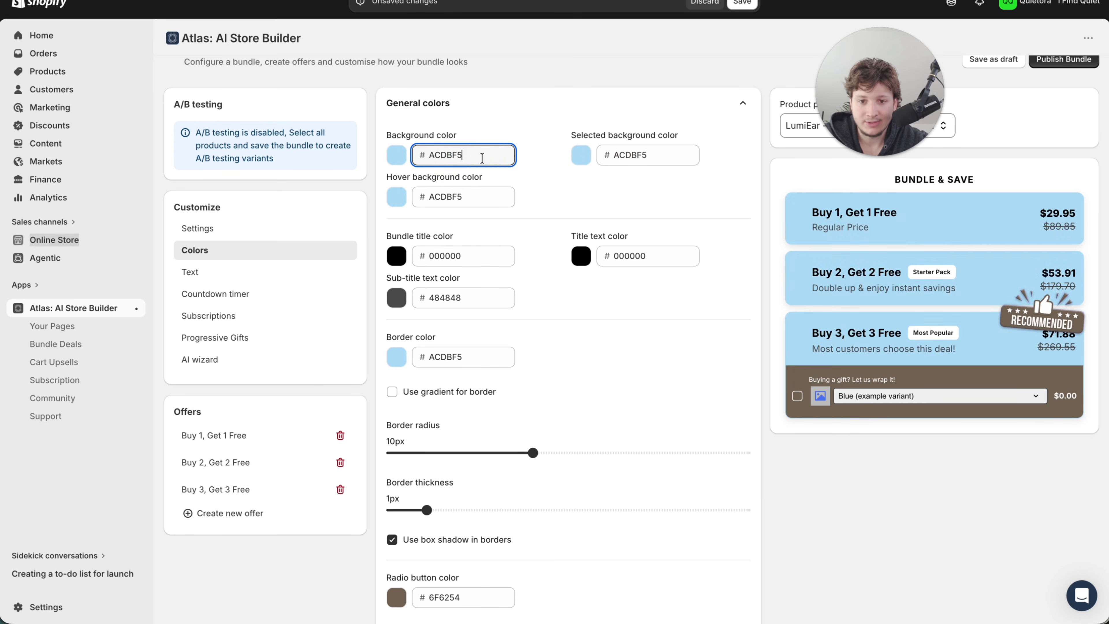
- Lower the opacity of the bundle's background color to get the hex value acdbf53b
{"action": "left_click", "coordinate": [396, 155]}
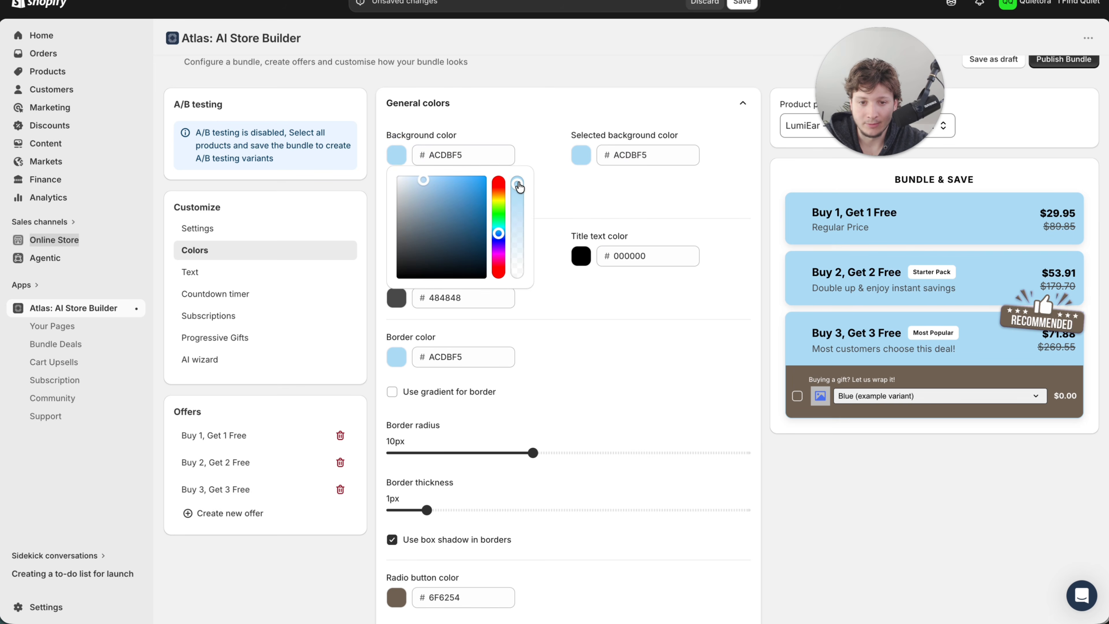
{"action": "left_click_drag", "start_coordinate": [519, 187], "coordinate": [515, 248]}
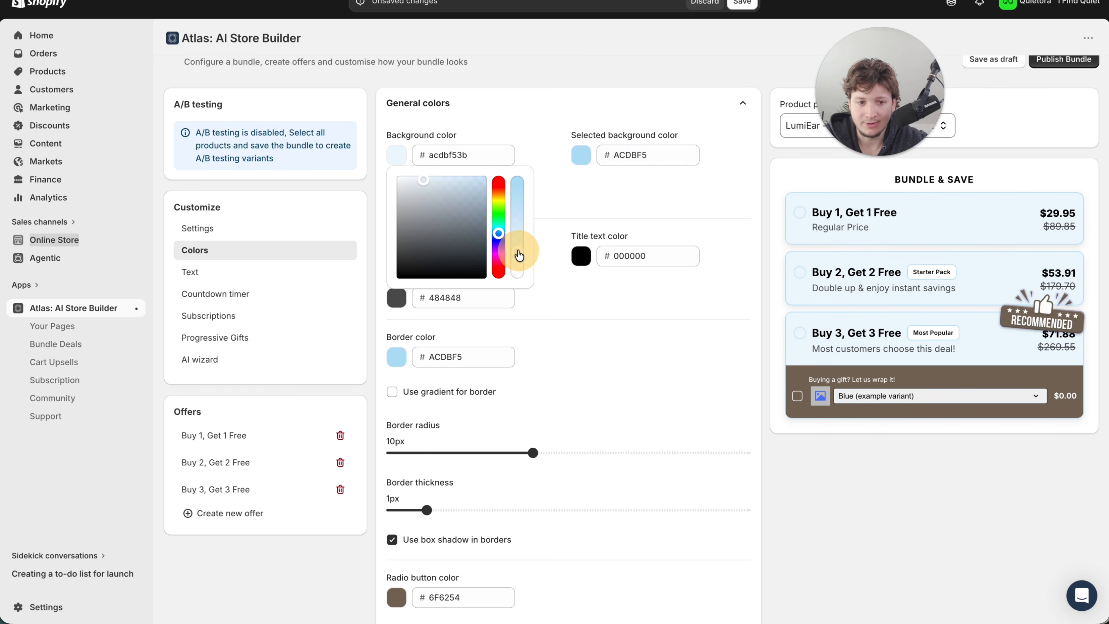
{"action": "left_click", "coordinate": [569, 126]}
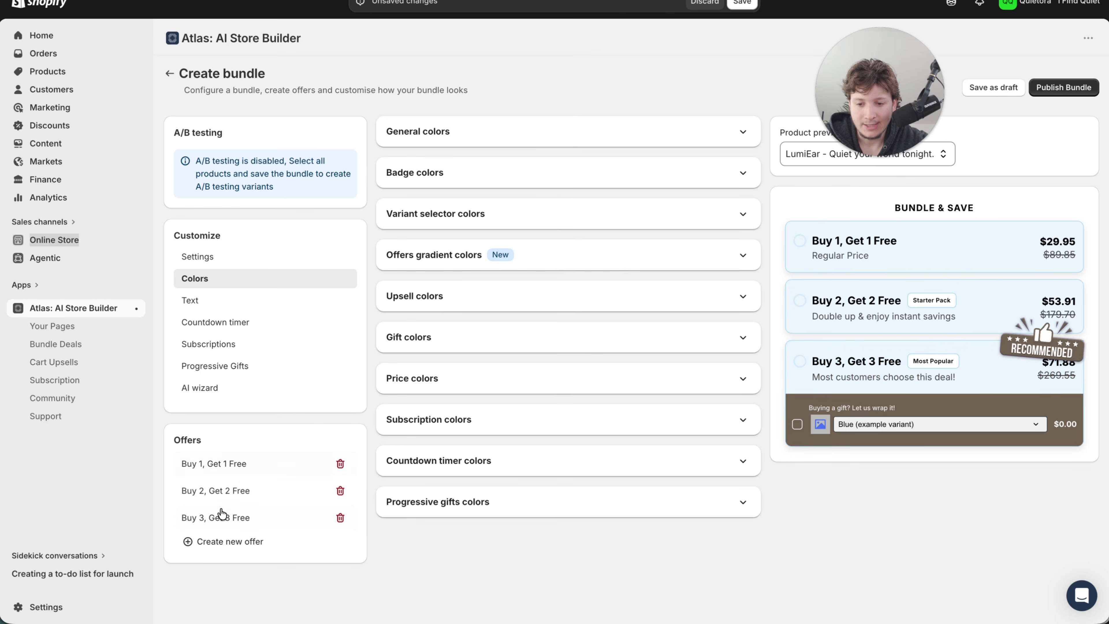
- Remove the upsell product from the Buy 3, Get 3 Free offer
{"action": "left_click", "coordinate": [244, 514]}
{"action": "scroll", "coordinate": [279, 503], "scroll_direction": "down", "scroll_amount": 5}
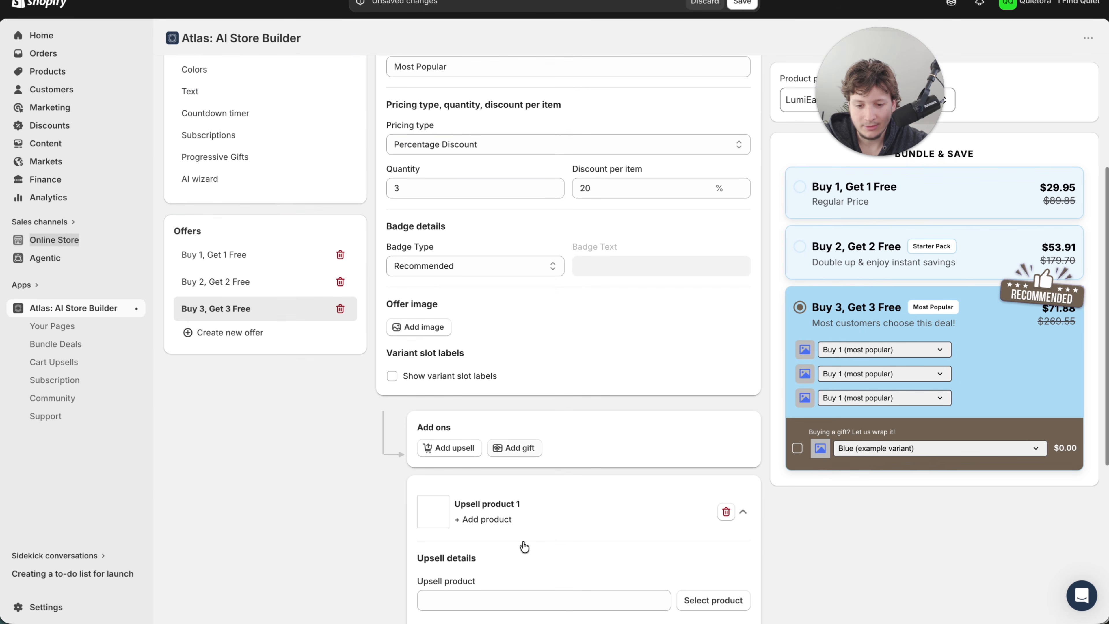
{"action": "left_click", "coordinate": [726, 511]}
{"action": "scroll", "coordinate": [527, 393], "scroll_direction": "up", "scroll_amount": 2}
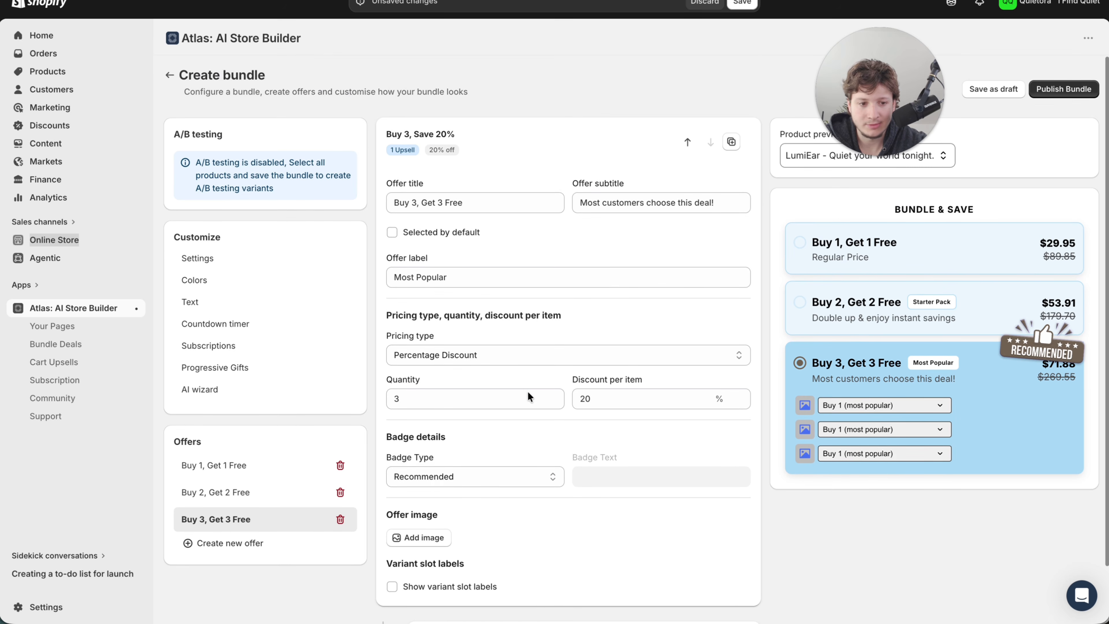
- Enable the bundle's countdown timer
{"action": "left_click", "coordinate": [229, 462]}
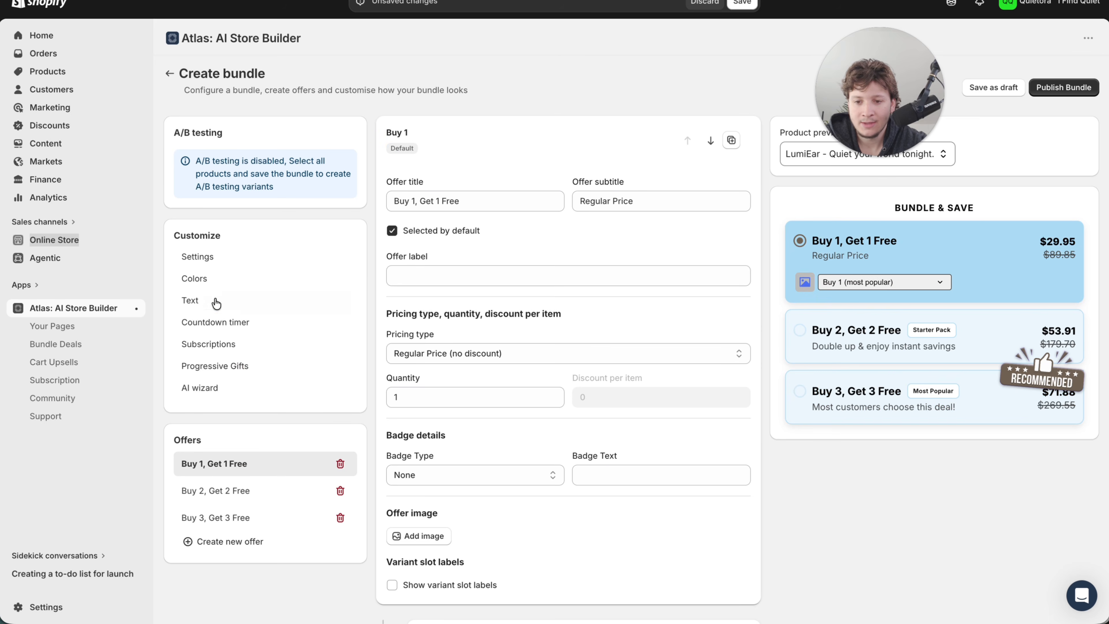
{"action": "left_click", "coordinate": [211, 326]}
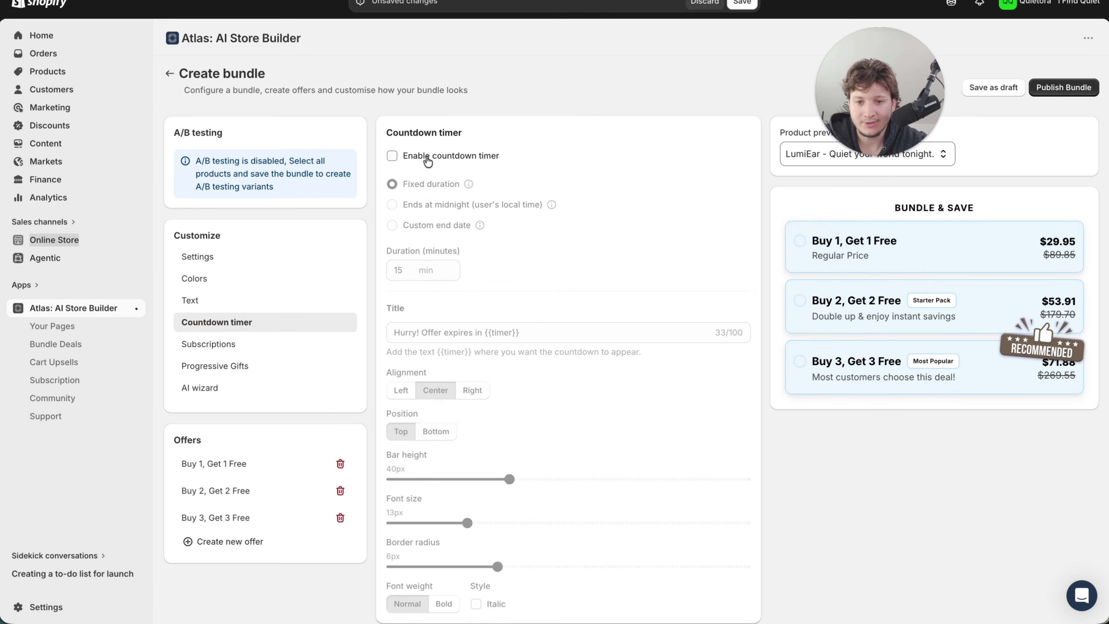
{"action": "left_click", "coordinate": [391, 155]}
{"action": "scroll", "coordinate": [376, 371], "scroll_direction": "down", "scroll_amount": 1}
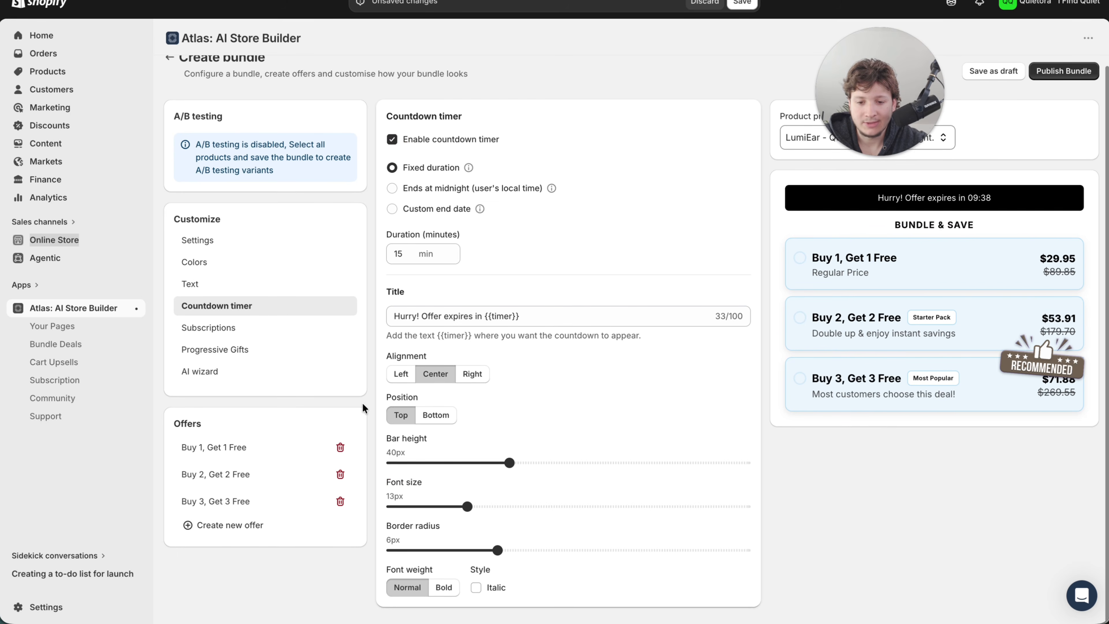
- Set the countdown timer's background color to ACDBF5 and change its text to a dark color
{"action": "left_click", "coordinate": [231, 245]}
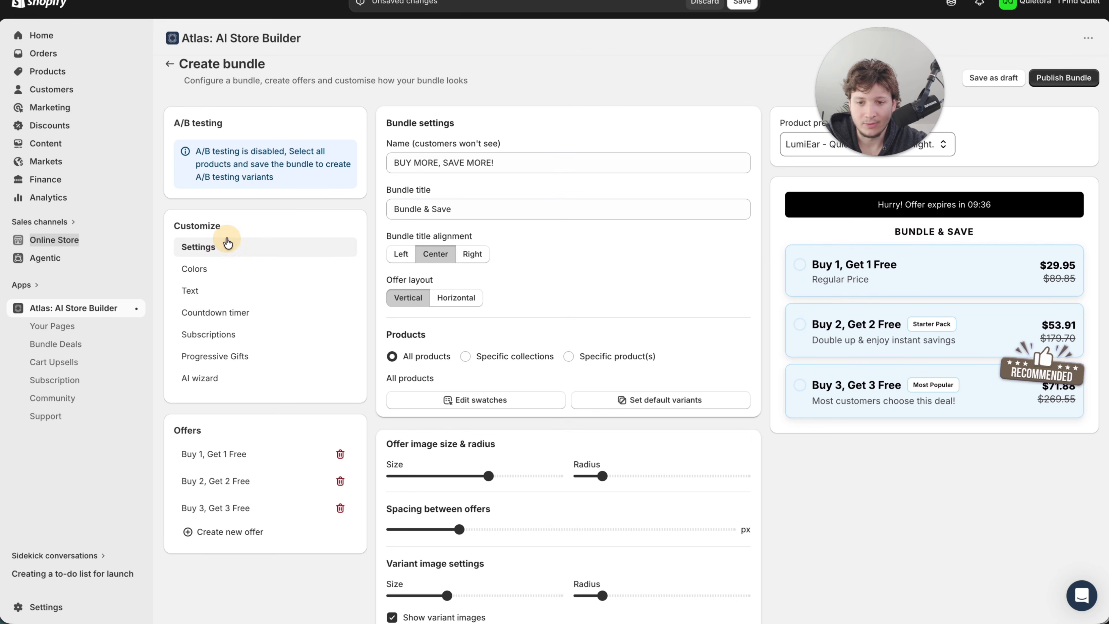
{"action": "left_click", "coordinate": [264, 273]}
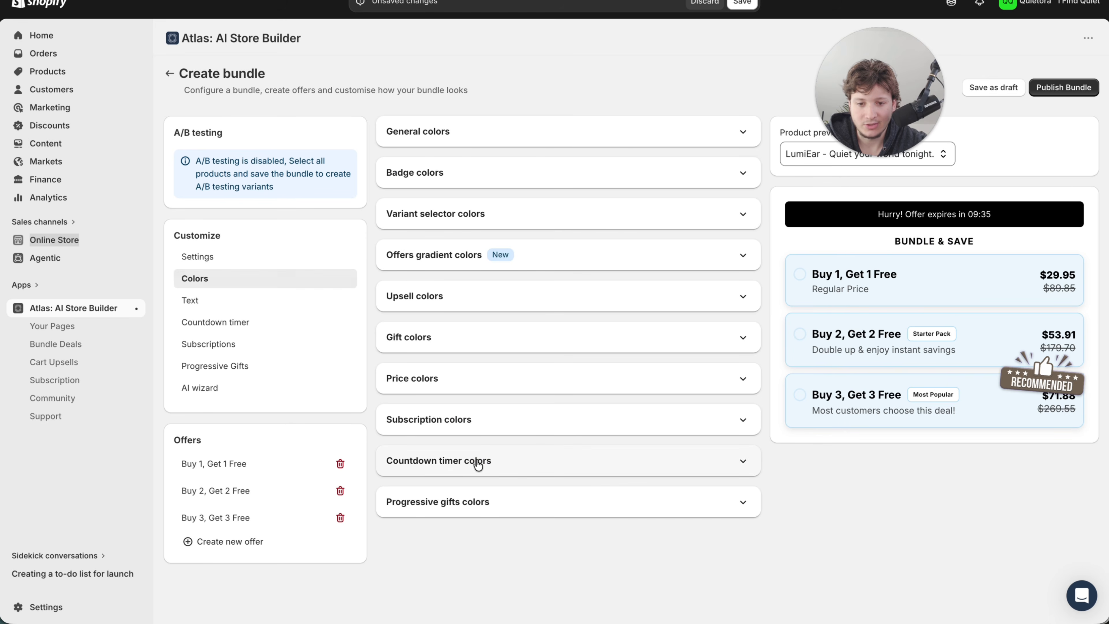
{"action": "left_click", "coordinate": [433, 463]}
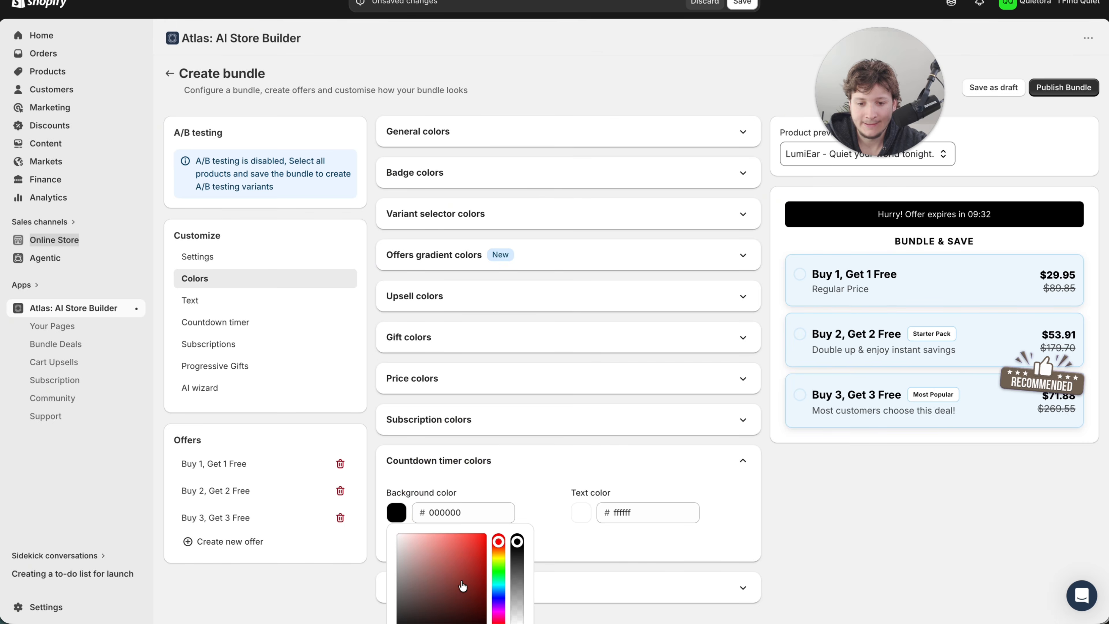
{"action": "scroll", "coordinate": [463, 587], "scroll_direction": "down", "scroll_amount": 2}
{"action": "double_click", "coordinate": [450, 466]}
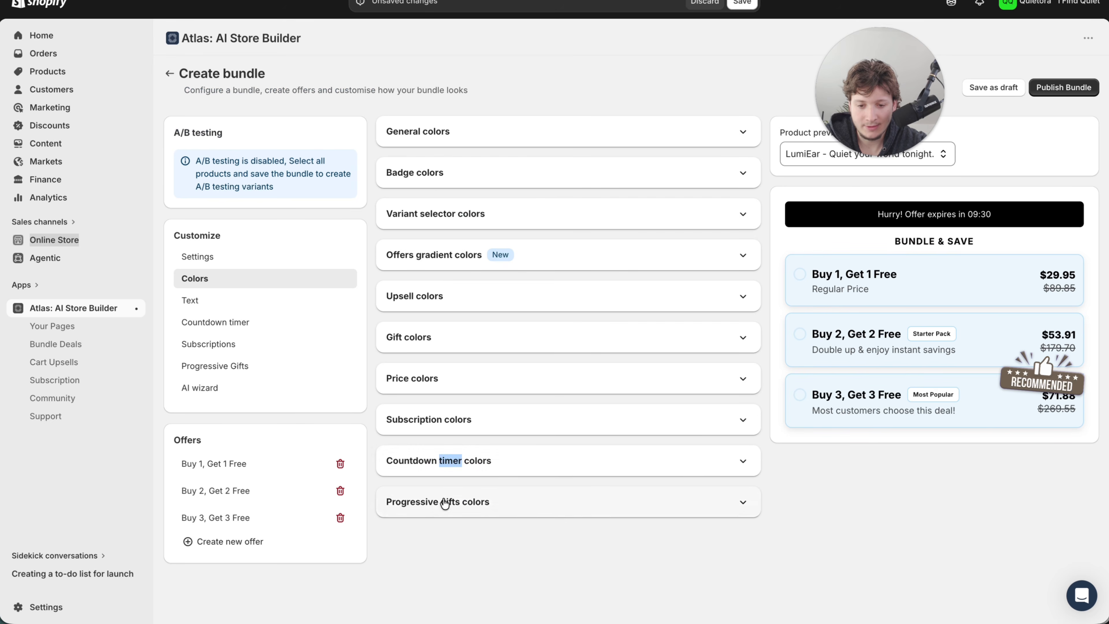
{"action": "left_click", "coordinate": [440, 462]}
{"action": "left_click", "coordinate": [493, 511]}
{"action": "key", "text": "ctrl+a"}
{"action": "type", "text": "ACDBF5"}
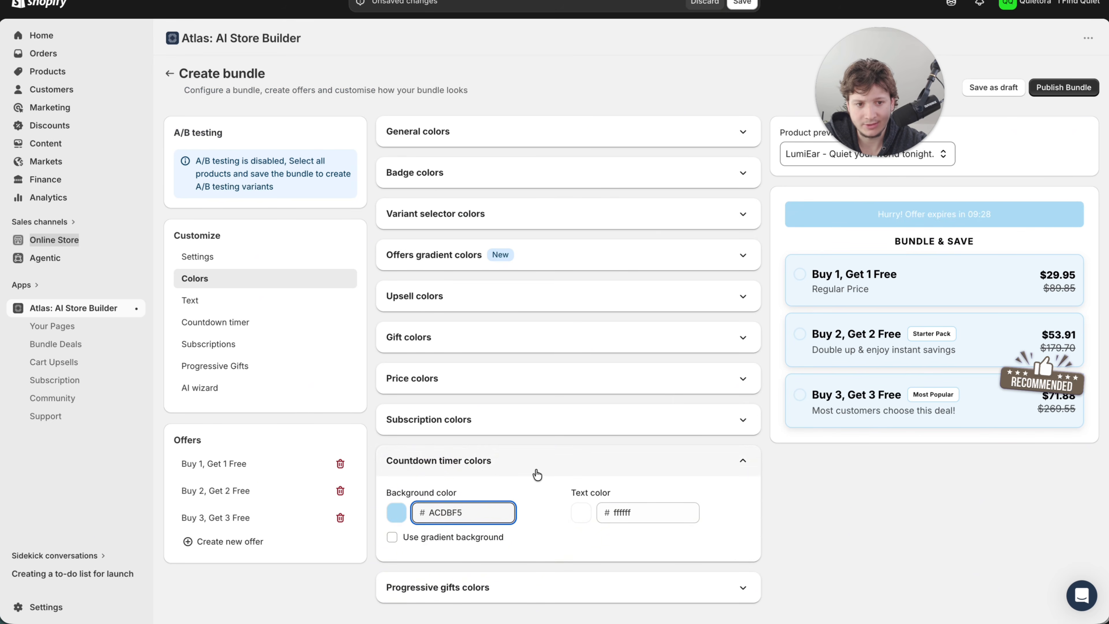
{"action": "left_click", "coordinate": [582, 516]}
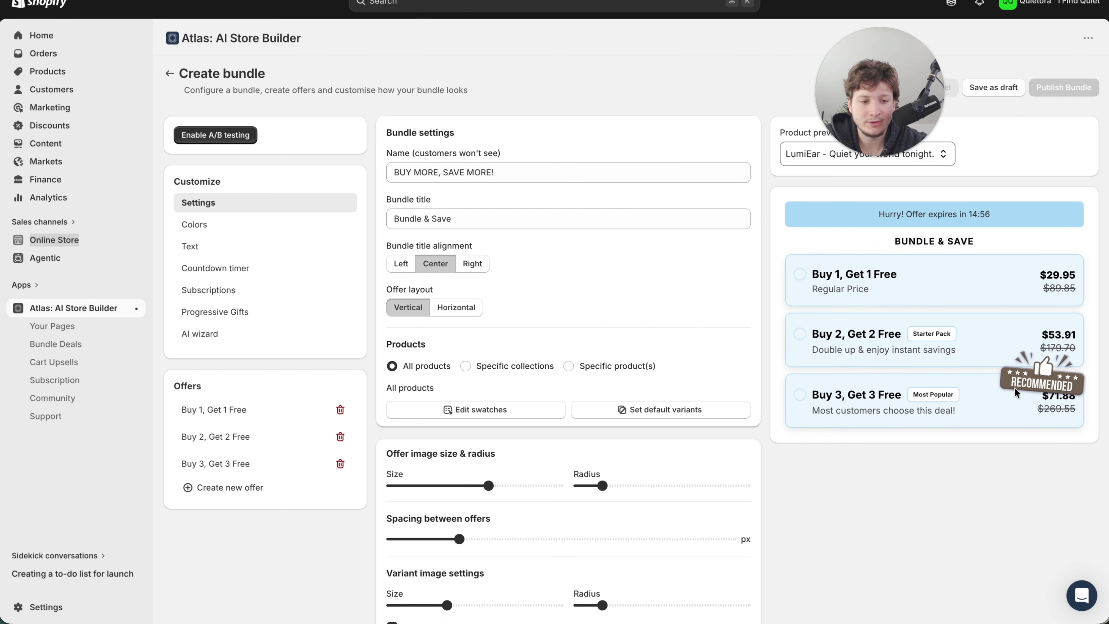
- Remove the badge from the Buy 3, Get 3 Free offer by setting its badge type to None
{"action": "left_click", "coordinate": [221, 437]}
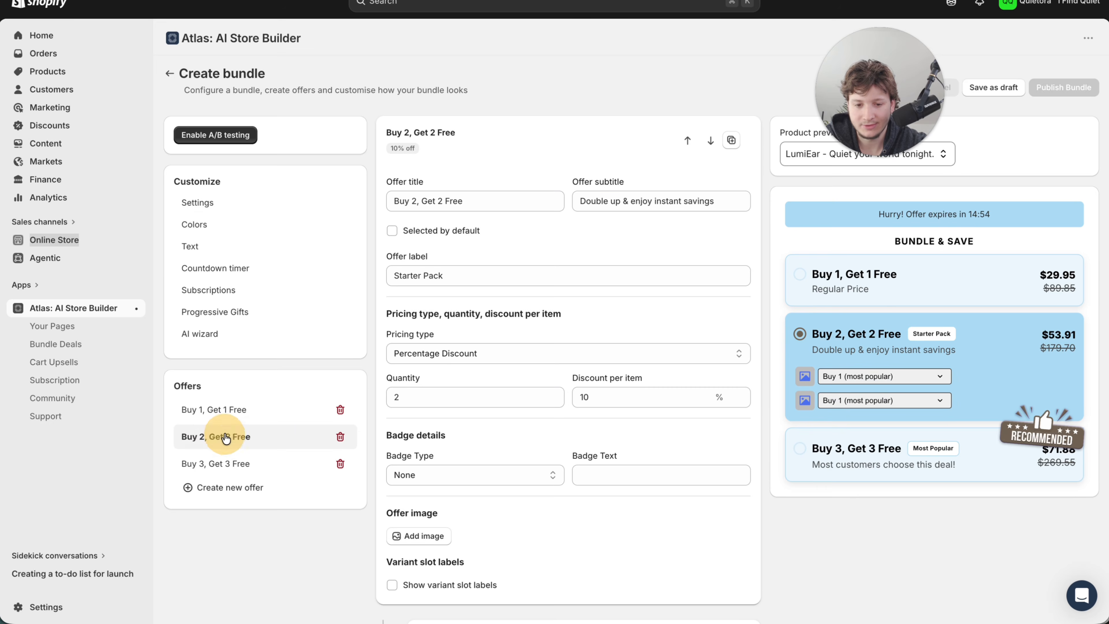
{"action": "scroll", "coordinate": [569, 454], "scroll_direction": "down", "scroll_amount": 2}
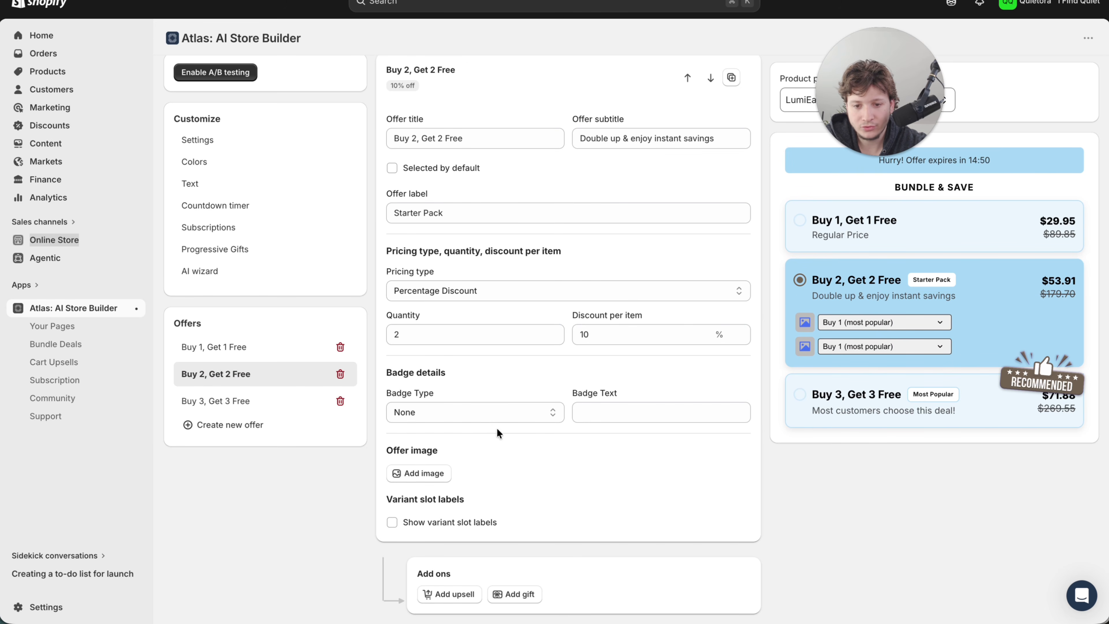
{"action": "left_click", "coordinate": [199, 406]}
{"action": "left_click", "coordinate": [504, 411]}
{"action": "left_click", "coordinate": [460, 367]}
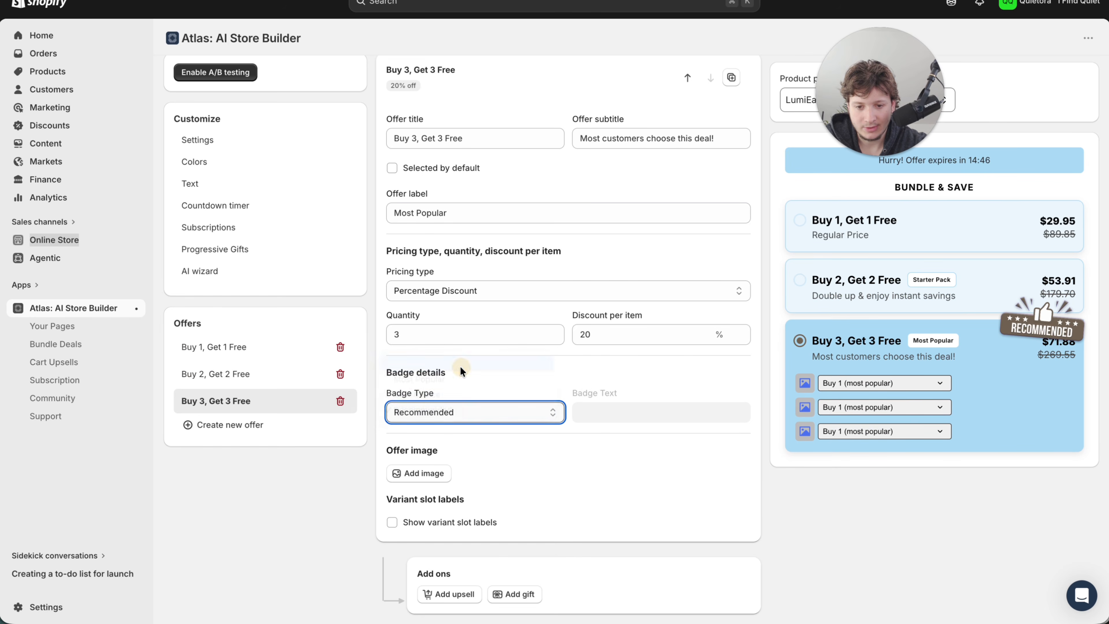
- Set the badge type of the Buy 2, Get 2 Free offer to Most Popular
{"action": "left_click", "coordinate": [235, 373]}
{"action": "left_click", "coordinate": [425, 410]}
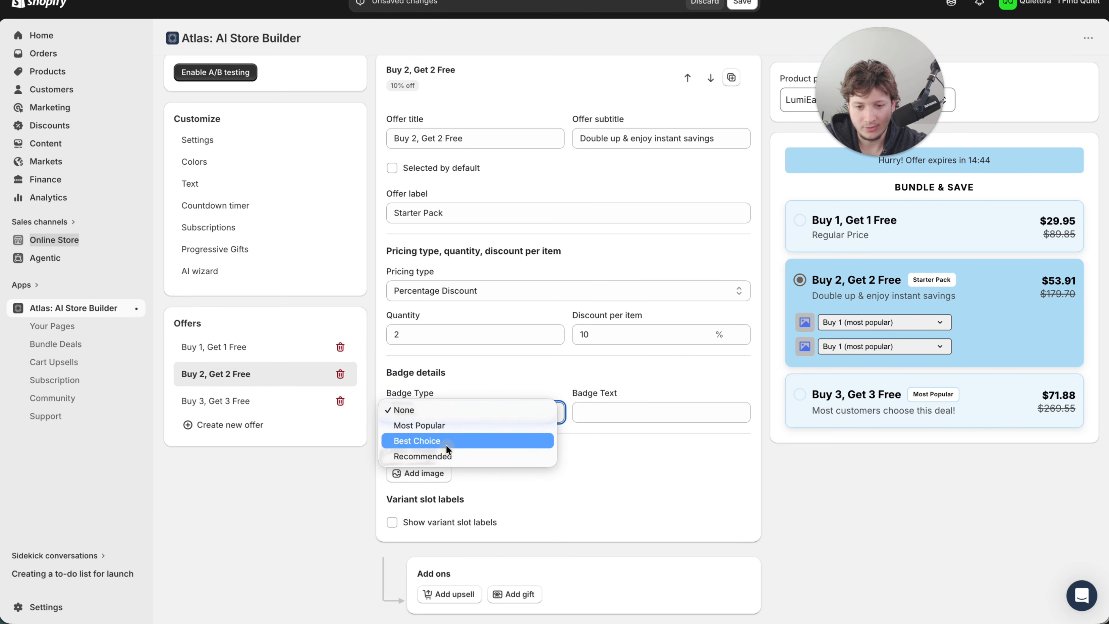
{"action": "left_click", "coordinate": [443, 424]}
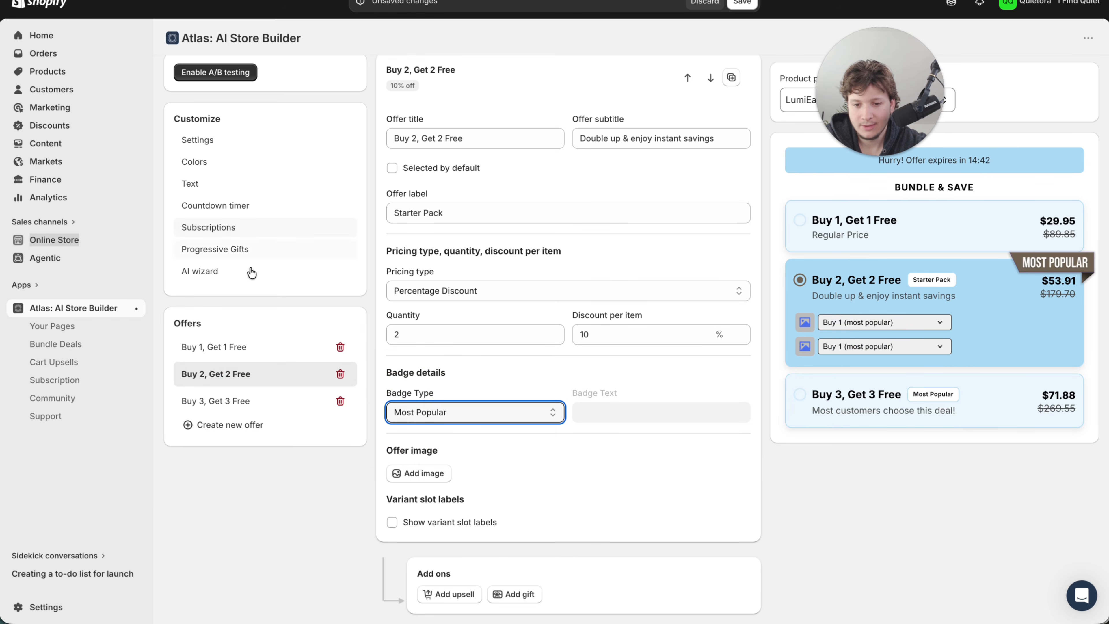
- Set the badge background color to ACDBF5 and the badge text color to 050505, and publish the bundle
{"action": "left_click", "coordinate": [229, 142]}
{"action": "left_click", "coordinate": [225, 168]}
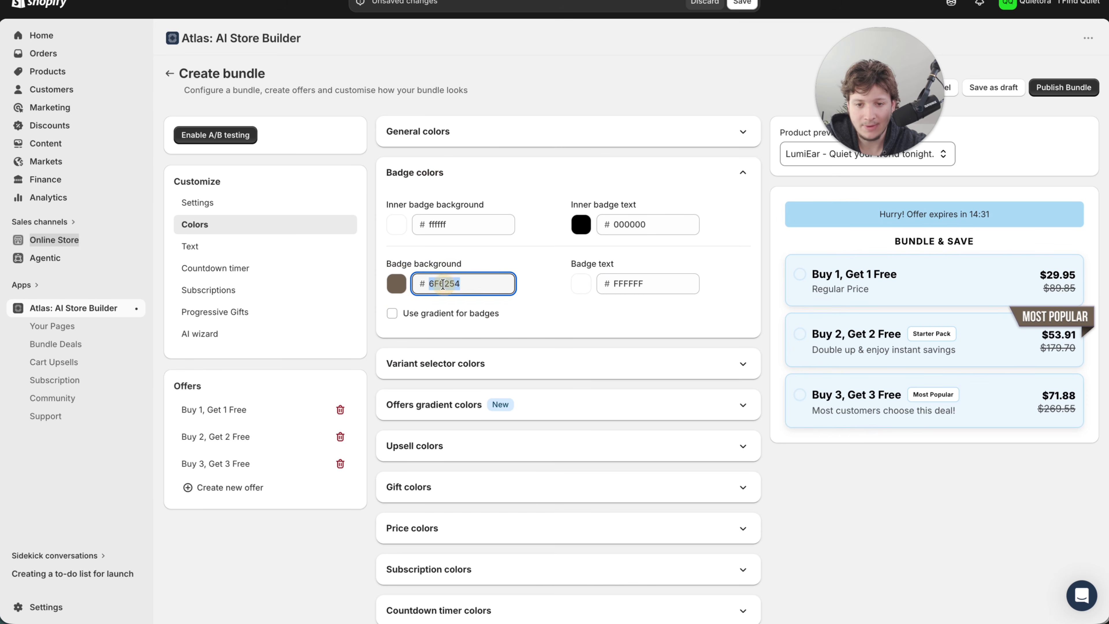
{"action": "type", "text": "ACDBF5"}
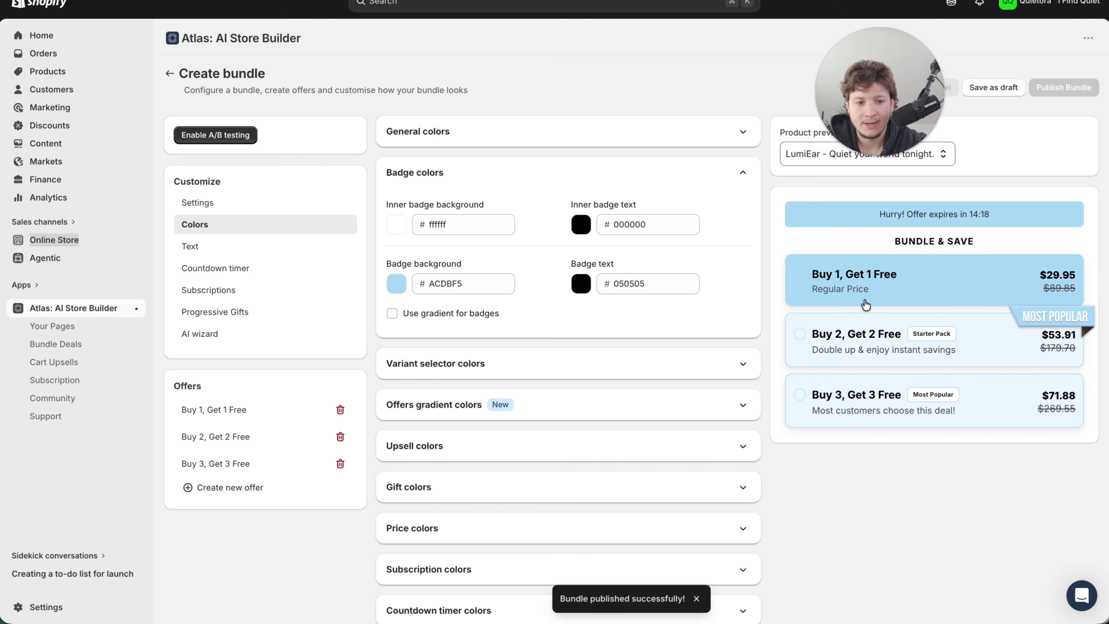
{"action": "left_click", "coordinate": [853, 342]}
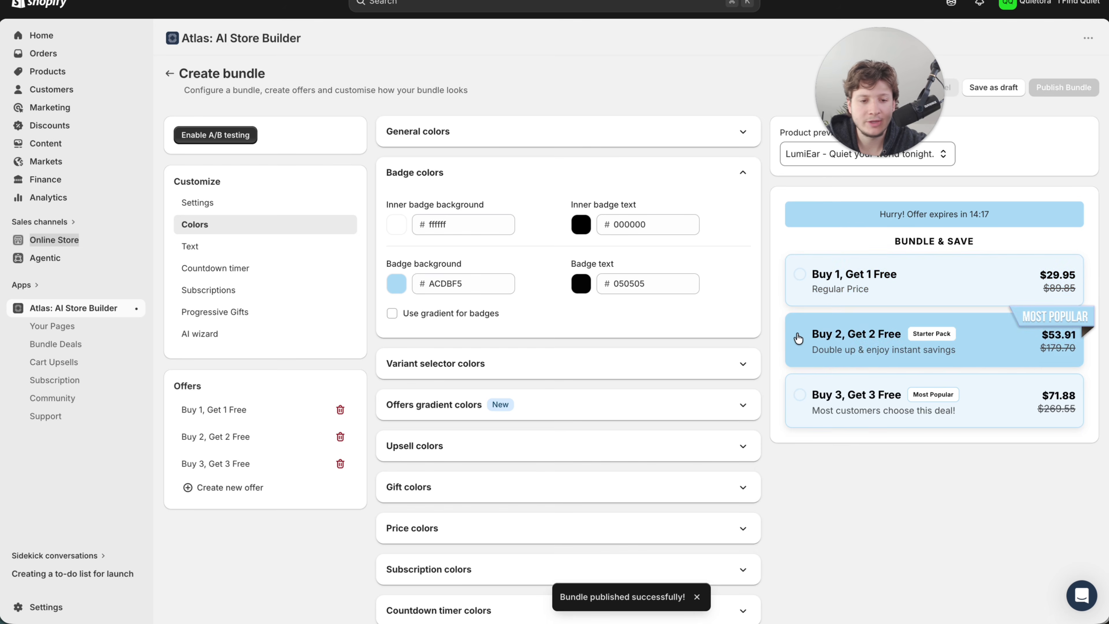
{"action": "left_click", "coordinate": [849, 291]}
{"action": "left_click", "coordinate": [869, 336]}
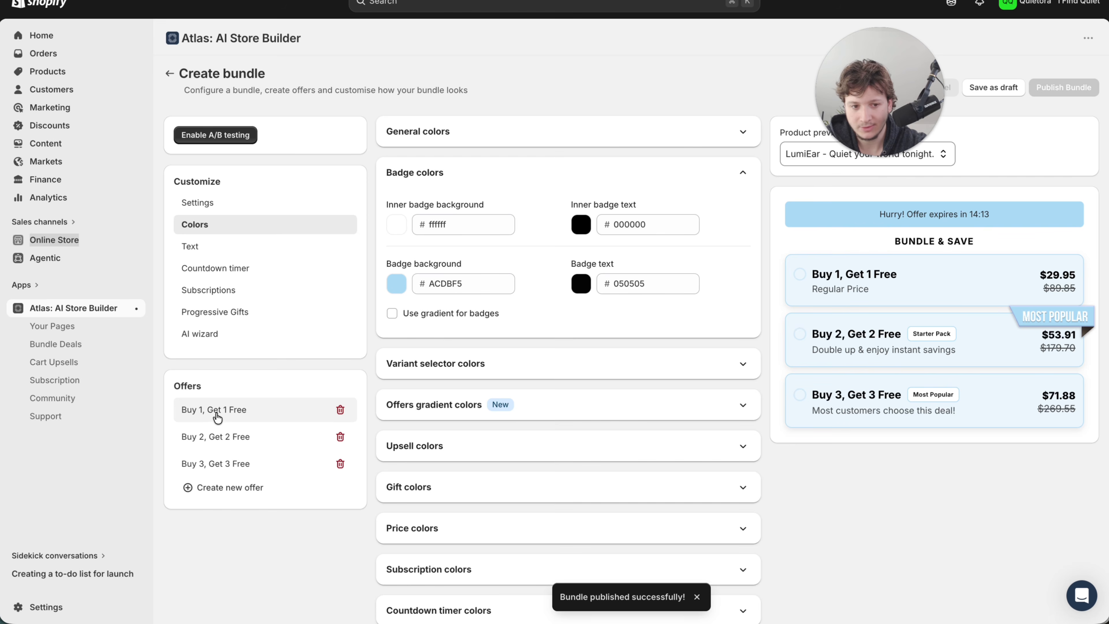
{"action": "left_click", "coordinate": [215, 436]}
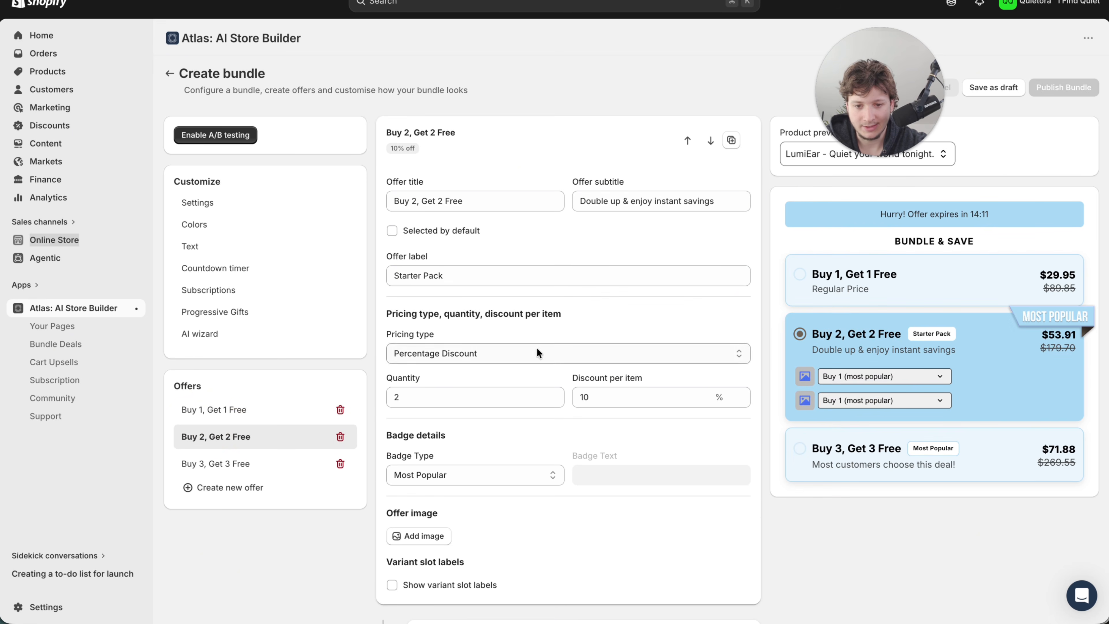
{"action": "scroll", "coordinate": [538, 352], "scroll_direction": "down", "scroll_amount": 1}
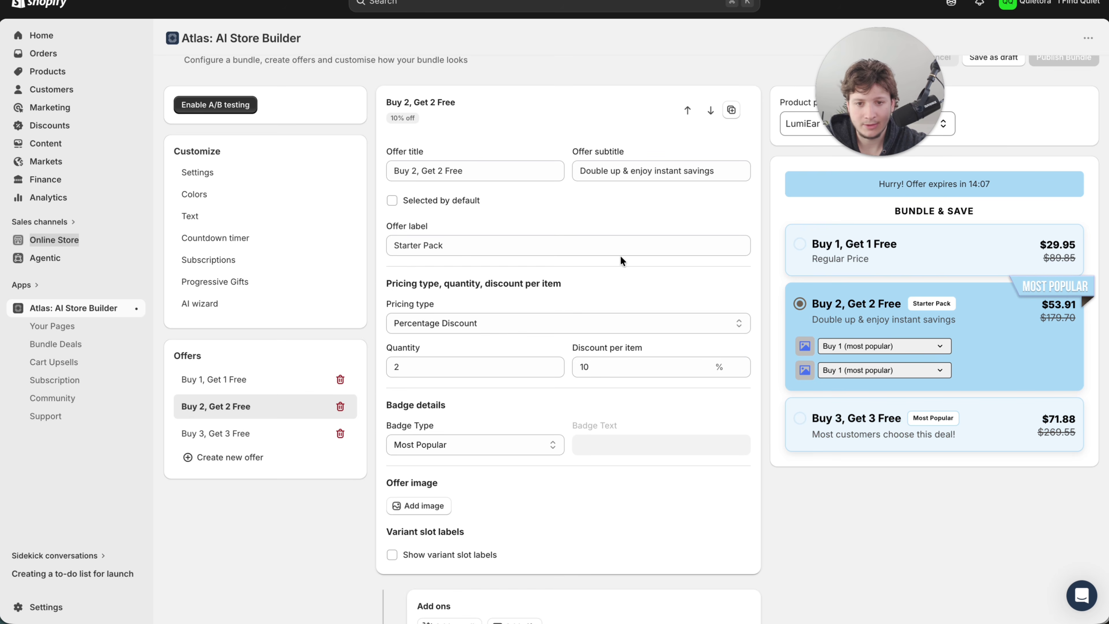
- Clear the subtitle of the Buy 1, Get 1 Free offer and set its offer label to "Starter Pack"
{"action": "left_click", "coordinate": [210, 384]}
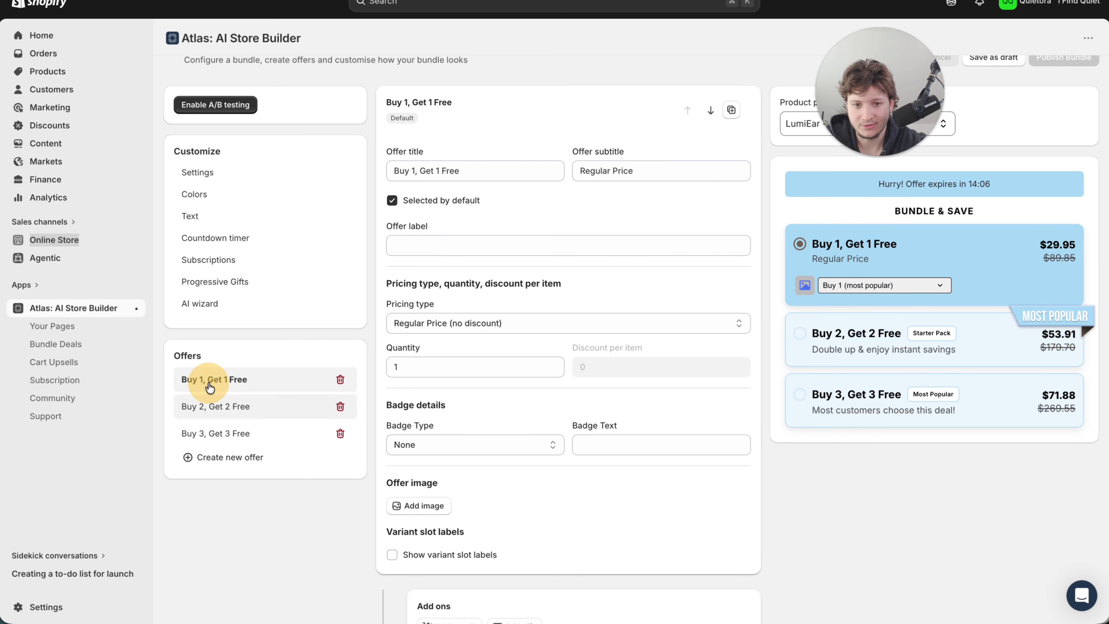
{"action": "left_click", "coordinate": [612, 171]}
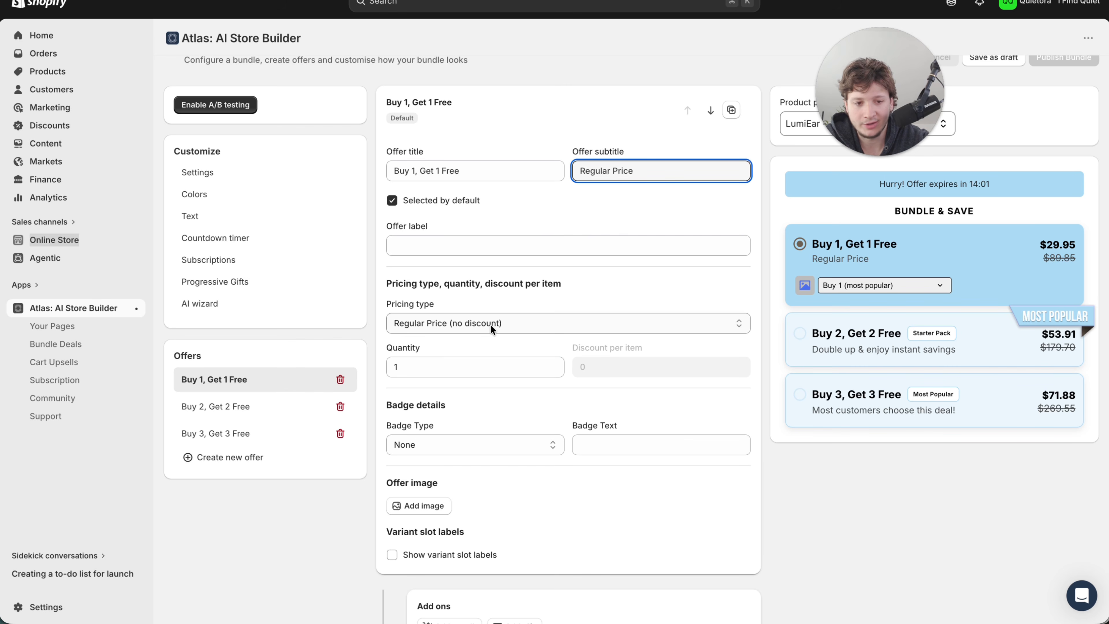
{"action": "triple_click", "coordinate": [611, 169]}
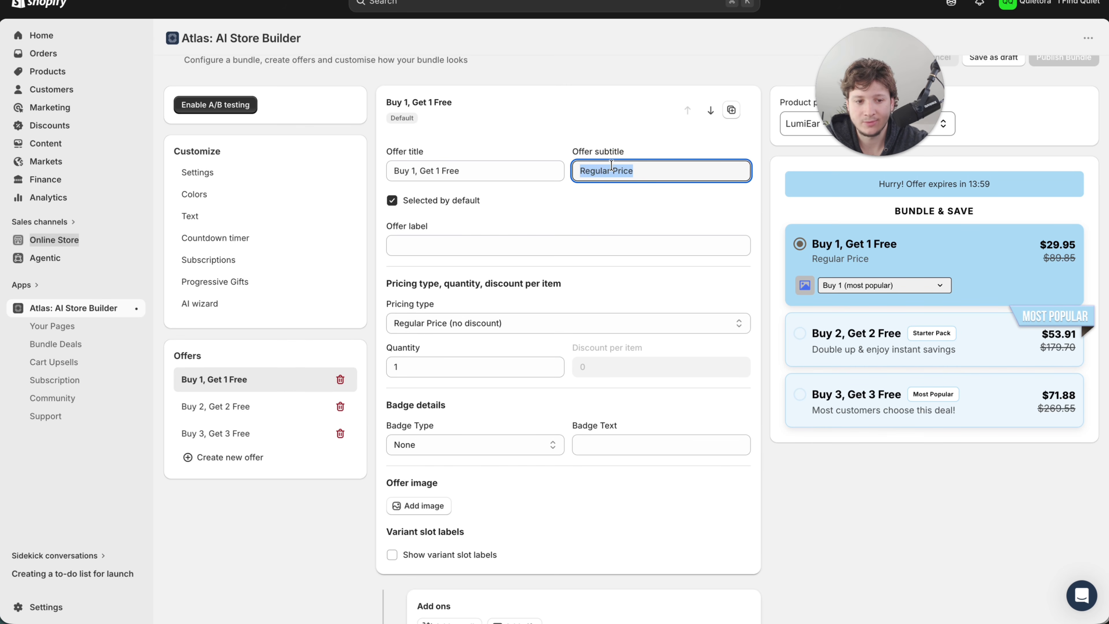
{"action": "type", "text": "Sta"}
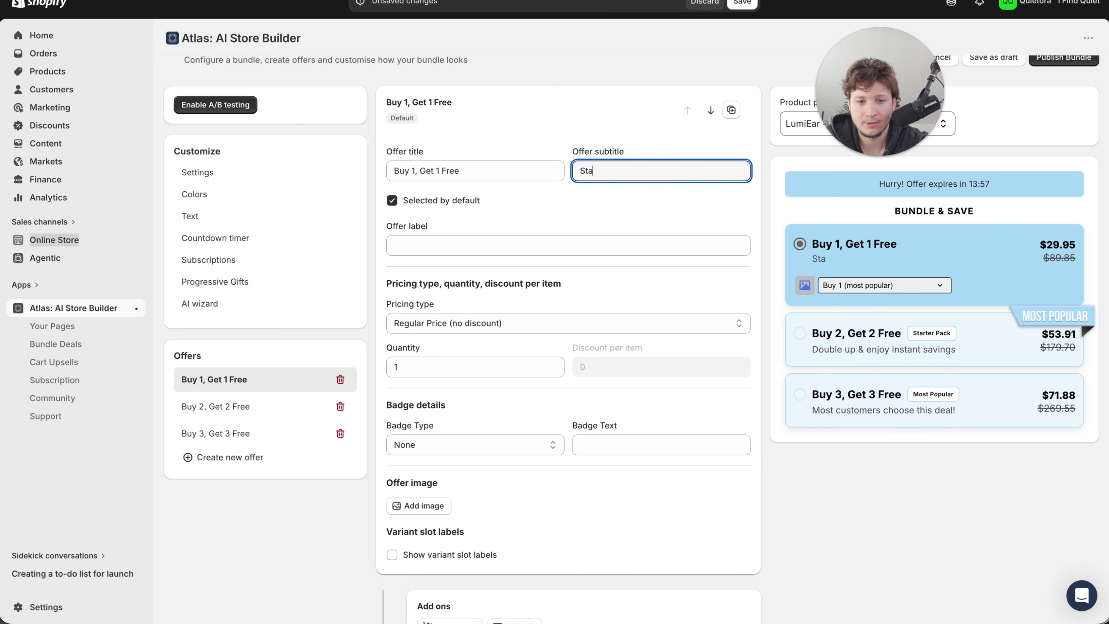
{"action": "key", "text": "BackSpace"}
{"action": "key", "text": "BackSpace"}
{"action": "key", "text": "BackSpace"}
{"action": "left_click", "coordinate": [465, 247]}
{"action": "type", "text": "Starter Pack"}
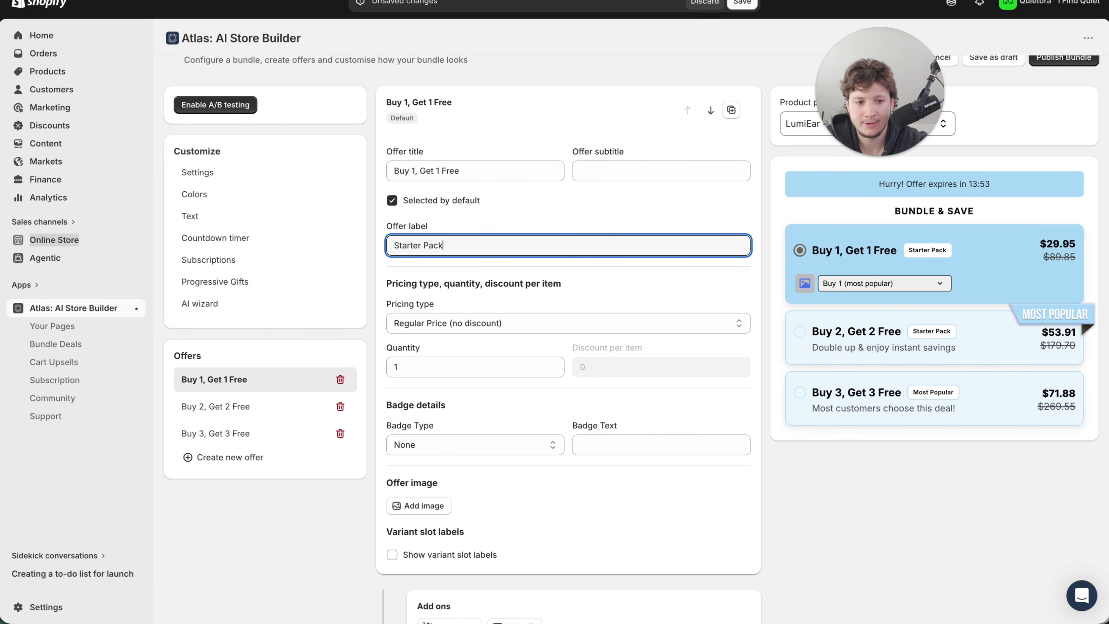
- Change the offer label of the Buy 2, Get 2 Free offer to "Intermediate Pack"
{"action": "left_click", "coordinate": [223, 408]}
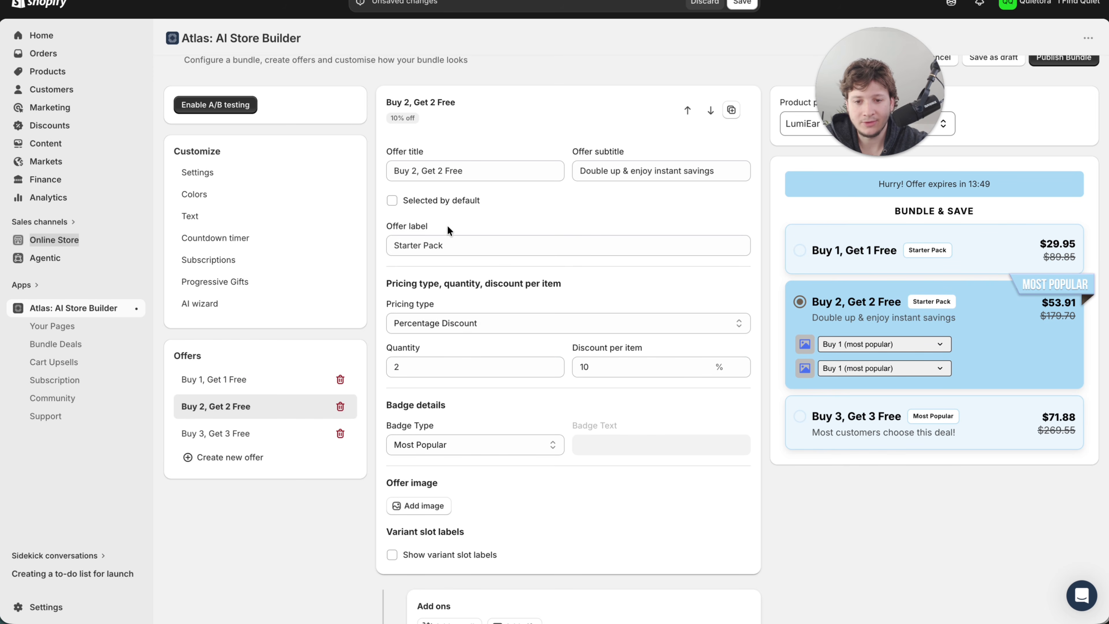
{"action": "left_click", "coordinate": [410, 246]}
{"action": "double_click", "coordinate": [411, 246]}
{"action": "type", "text": "In"}
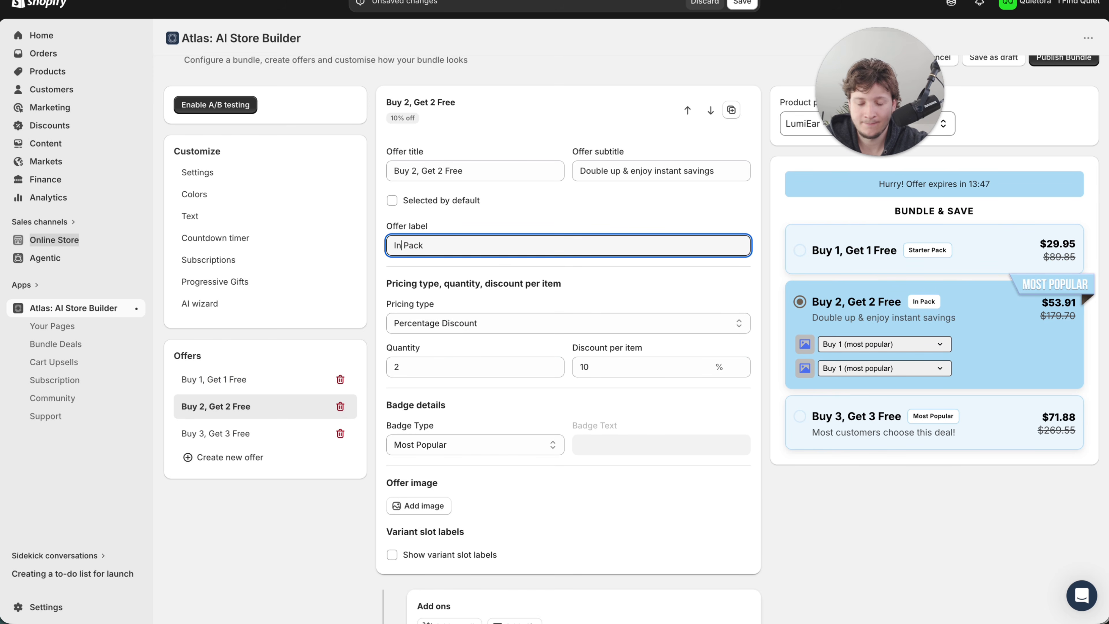
{"action": "type", "text": "termediate"}
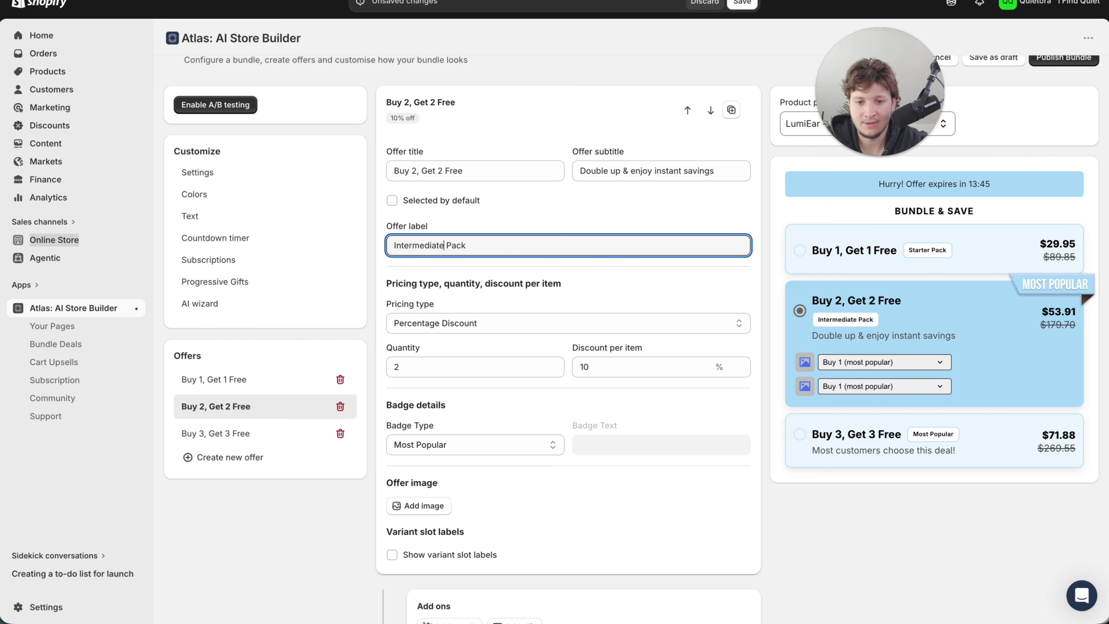
- Change the offer label of the Buy 3, Get 3 Free offer to "Advanced Pack"
{"action": "left_click", "coordinate": [218, 434]}
{"action": "triple_click", "coordinate": [417, 245]}
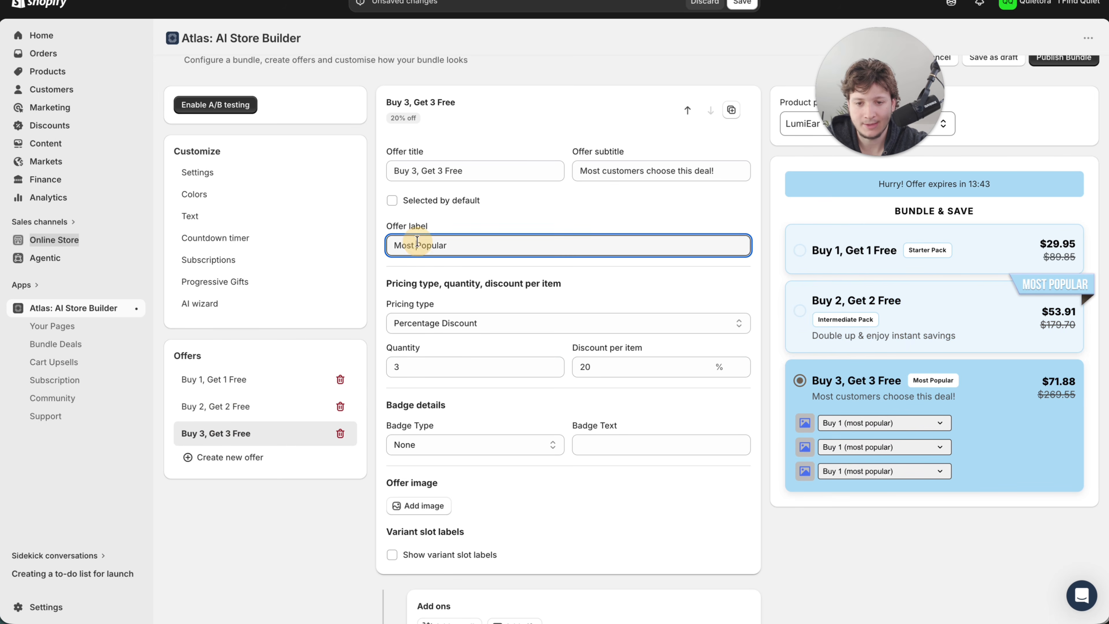
{"action": "type", "text": "Advanced Pa"}
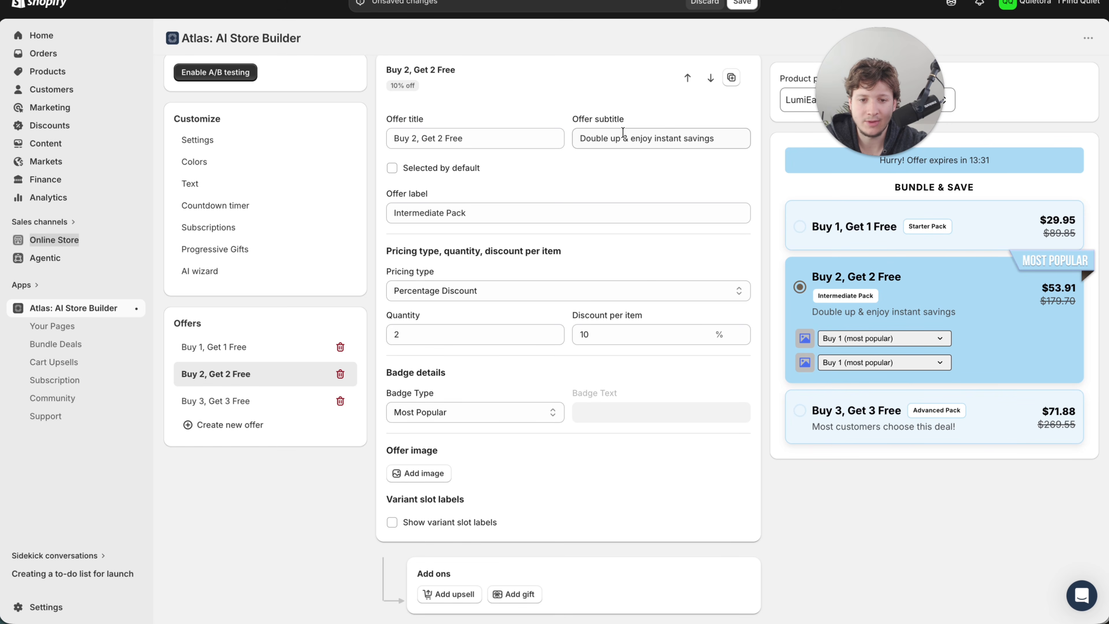
- Change the subtitle of the Buy 2, Get 2 Free offer to "50% OFF + Free Shipping" and copy that text
{"action": "triple_click", "coordinate": [618, 133]}
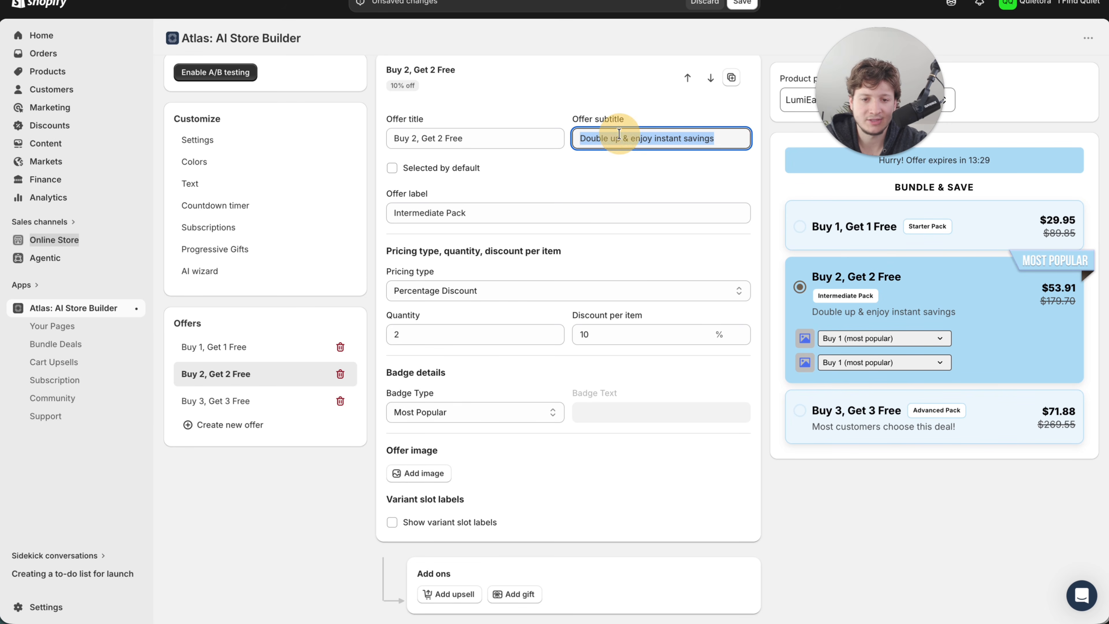
{"action": "type", "text": "50% OFF + Free Shipping"}
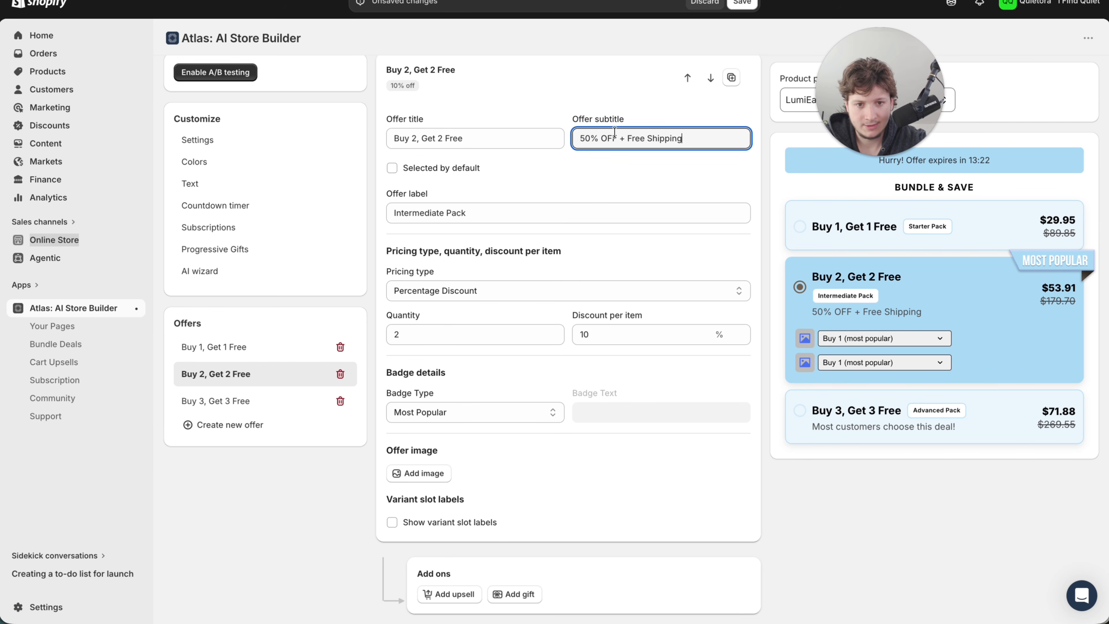
{"action": "triple_click", "coordinate": [595, 135]}
{"action": "key", "text": "ctrl+c"}
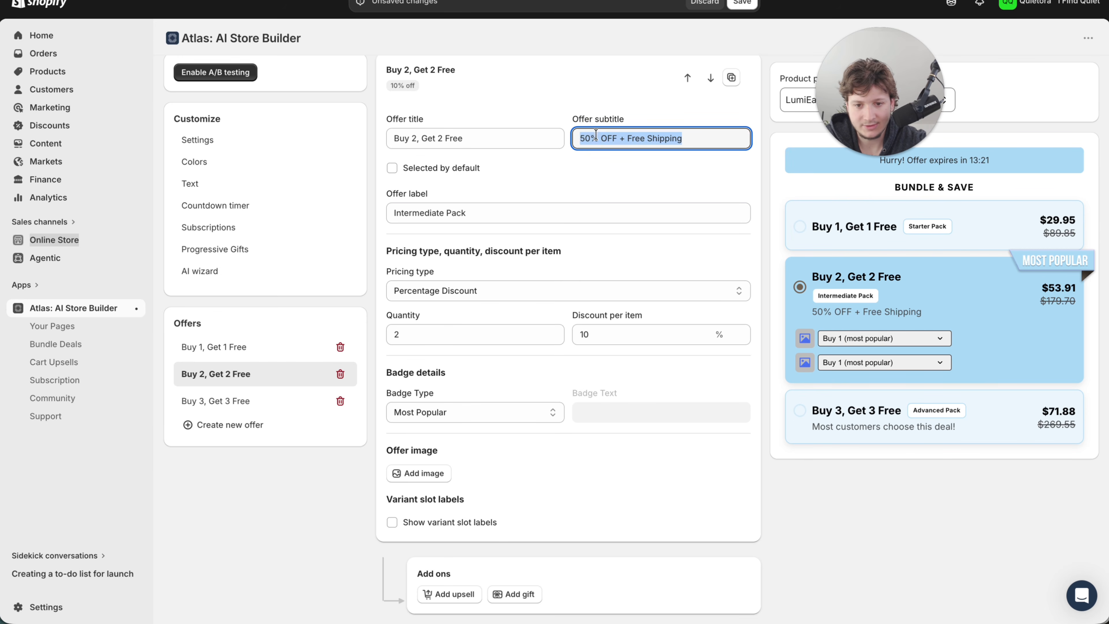
- Set the subtitle of the Buy 3, Get 3 Free offer to "FREE Product + Free Shipping" and save the bundle
{"action": "left_click", "coordinate": [200, 400]}
{"action": "triple_click", "coordinate": [611, 138]}
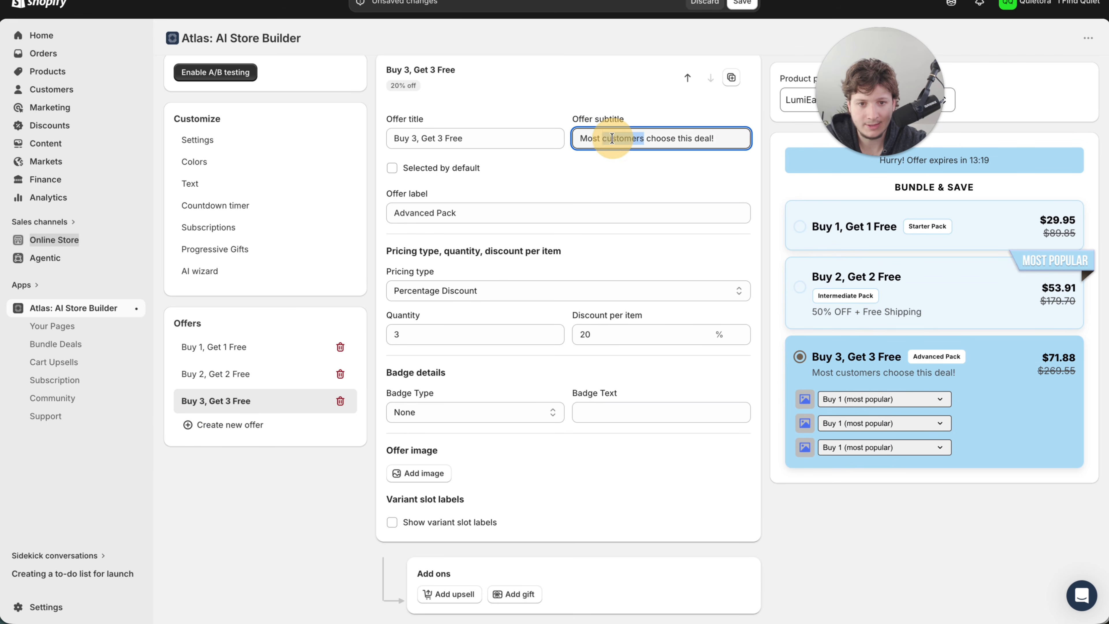
{"action": "key", "text": "ctrl+v"}
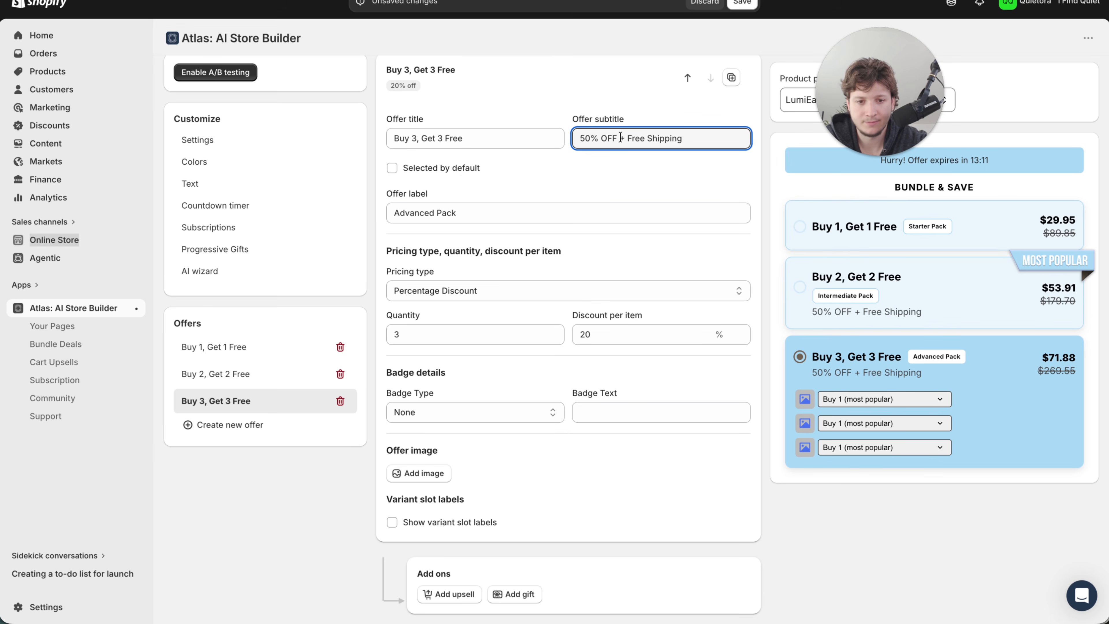
{"action": "left_click_drag", "start_coordinate": [620, 138], "coordinate": [555, 137]}
{"action": "type", "text": "f"}
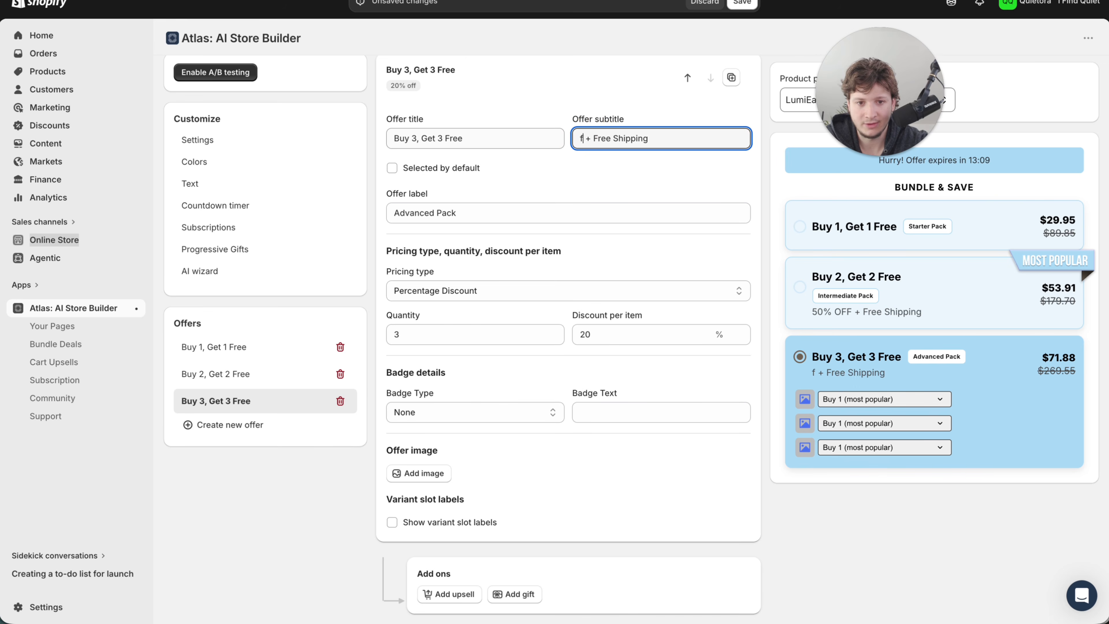
{"action": "key", "text": "BackSpace"}
{"action": "type", "text": "FREE Product"}
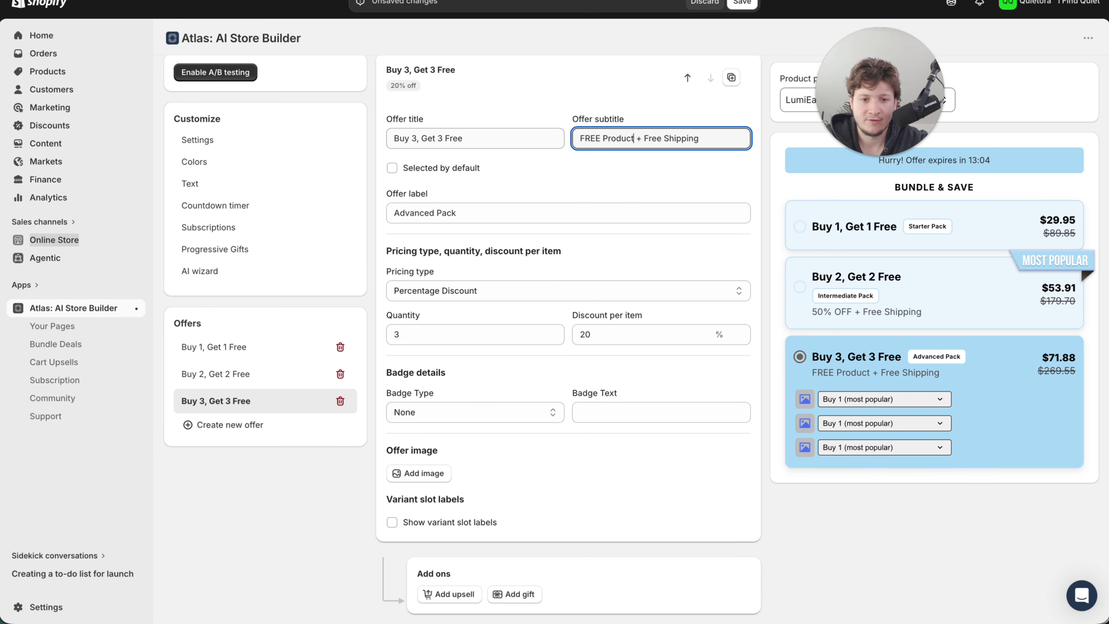
{"action": "left_click", "coordinate": [742, 4]}
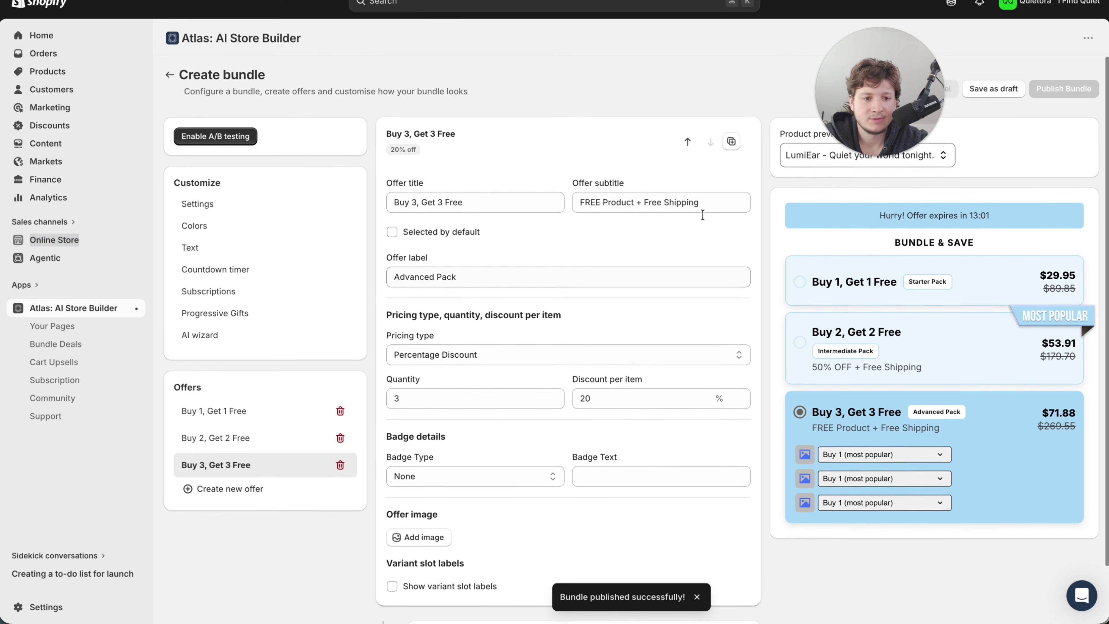
- Add the Atlas Bundler block between the divider and the buy buttons in the product page's Product information section, and save the template
{"action": "left_click", "coordinate": [227, 205]}
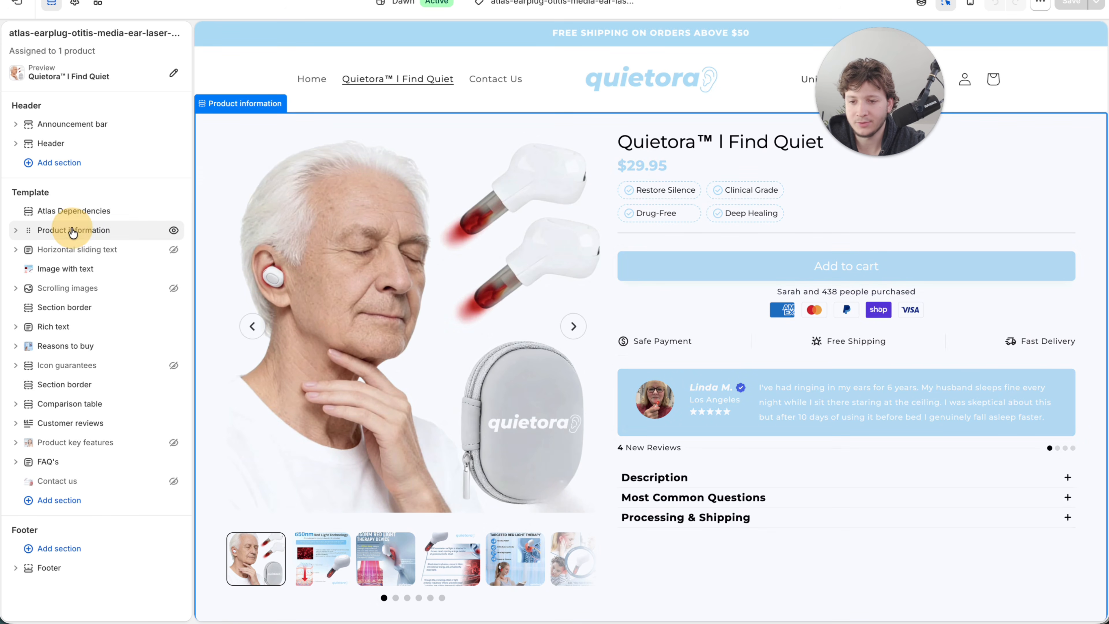
{"action": "left_click", "coordinate": [15, 235]}
{"action": "scroll", "coordinate": [80, 368], "scroll_direction": "down", "scroll_amount": 5}
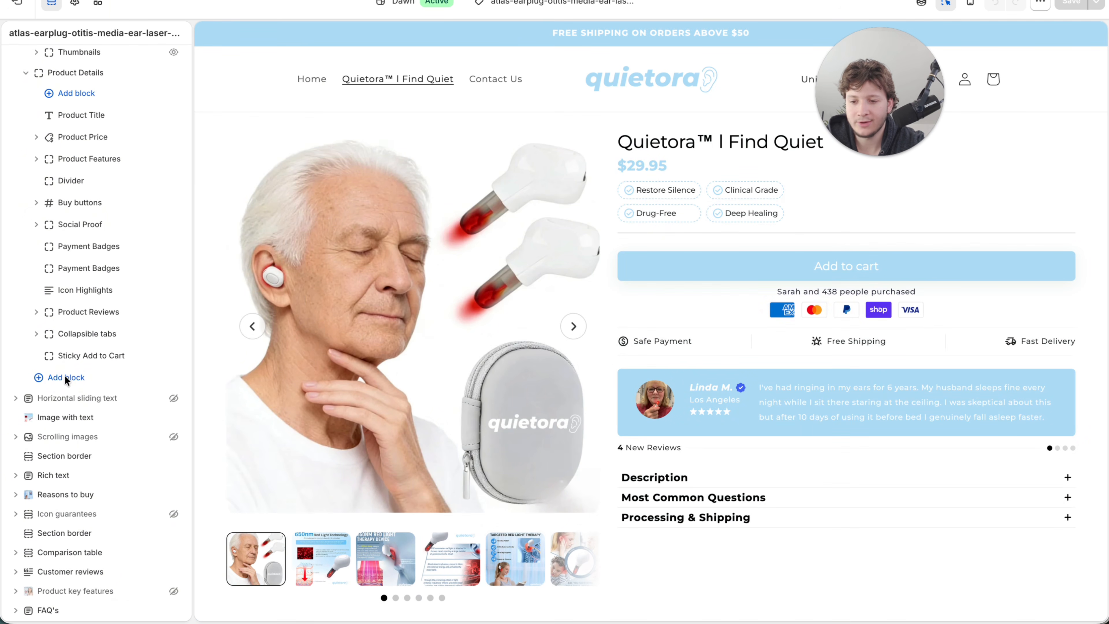
{"action": "left_click_drag", "start_coordinate": [39, 398], "coordinate": [46, 190]}
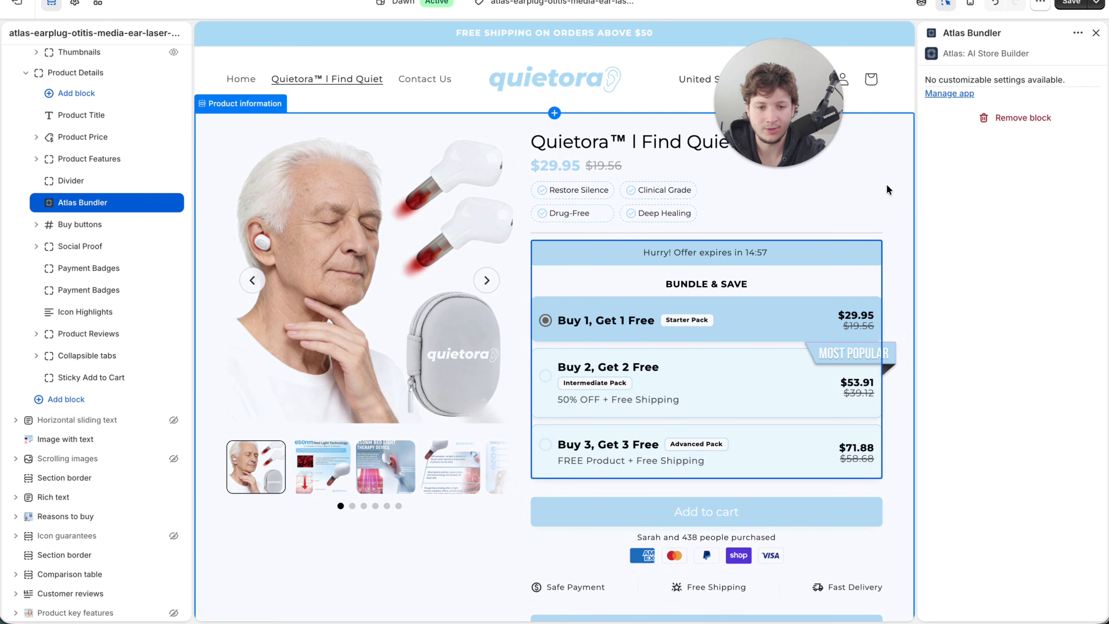
{"action": "left_click", "coordinate": [874, 256]}
{"action": "scroll", "coordinate": [879, 219], "scroll_direction": "down", "scroll_amount": 3}
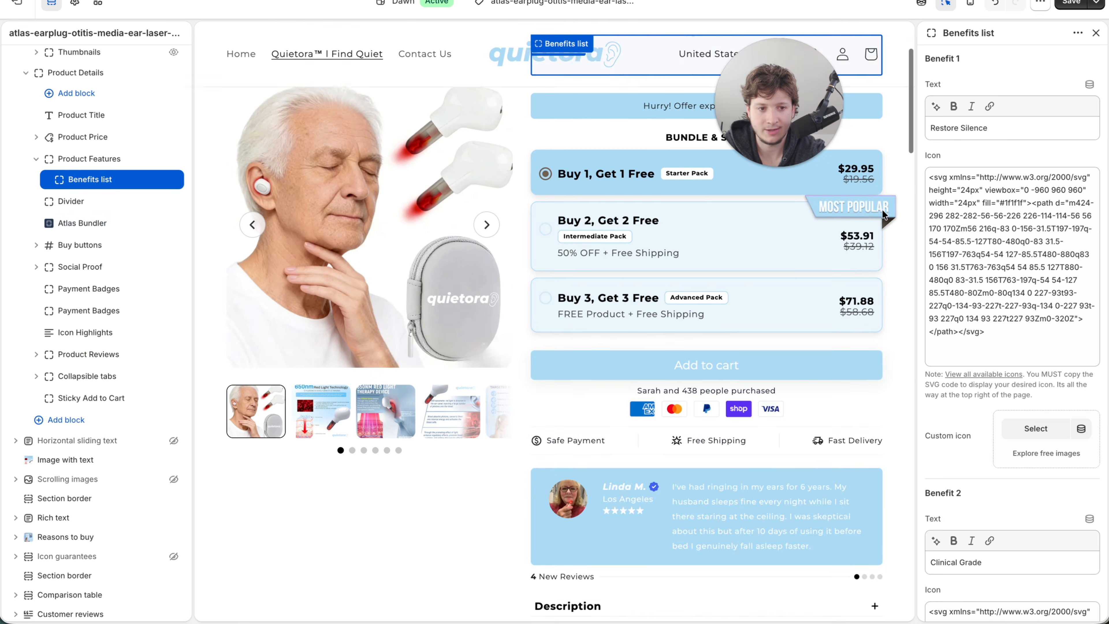
{"action": "left_click", "coordinate": [1075, 4]}
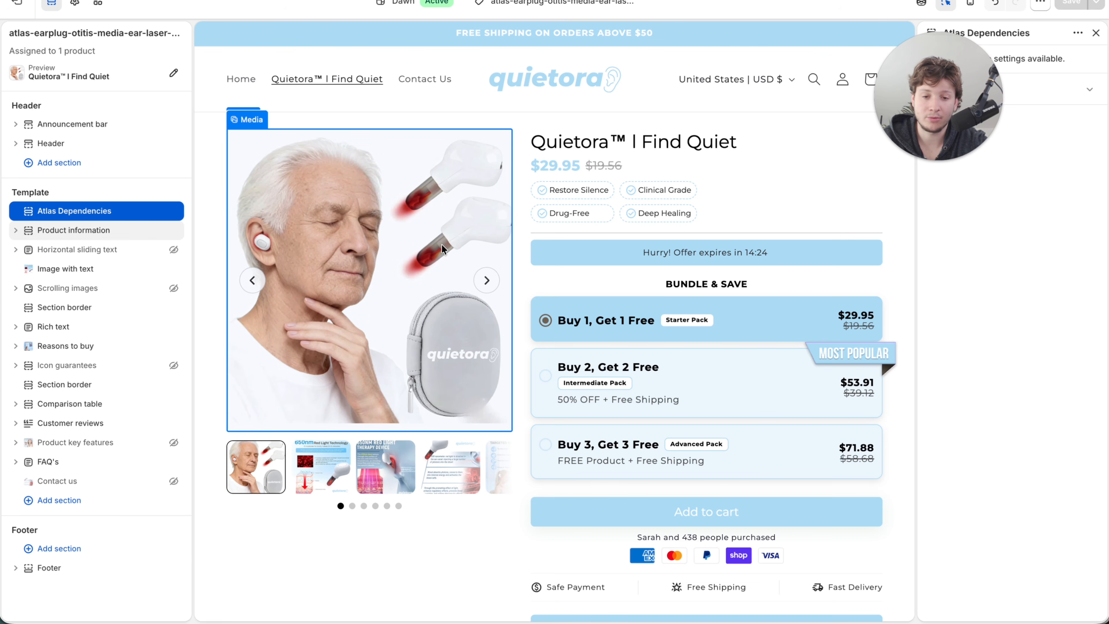
- Review the whole product page preview, from the bundle offers through the benefits, comparison table, customer reviews and FAQ sections
{"action": "scroll", "coordinate": [672, 305], "scroll_direction": "down", "scroll_amount": 1}
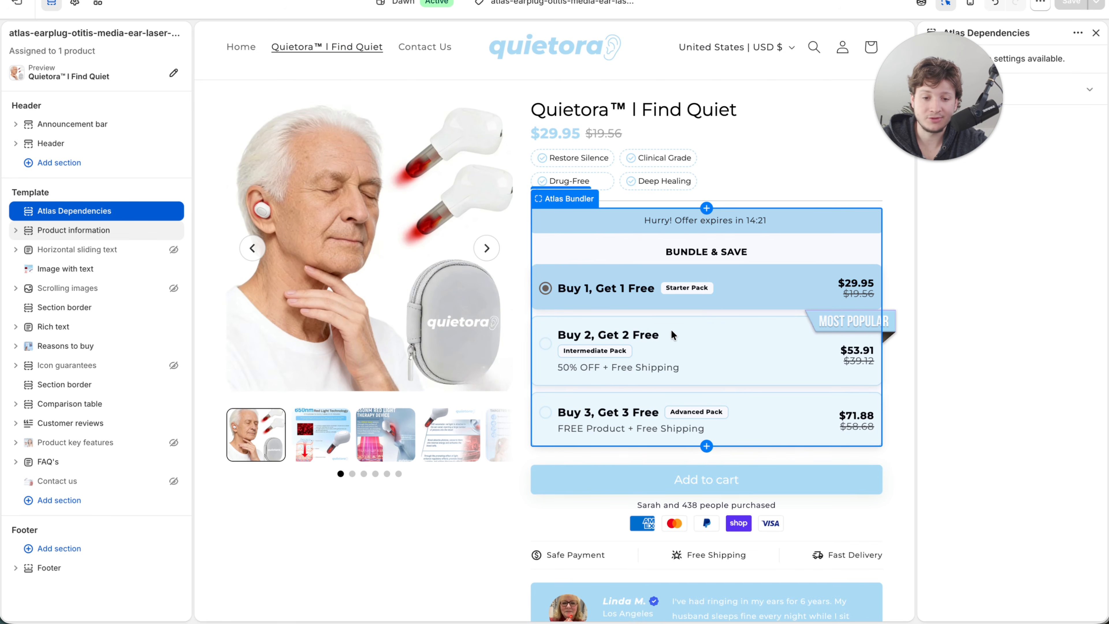
{"action": "scroll", "coordinate": [729, 347], "scroll_direction": "down", "scroll_amount": 5}
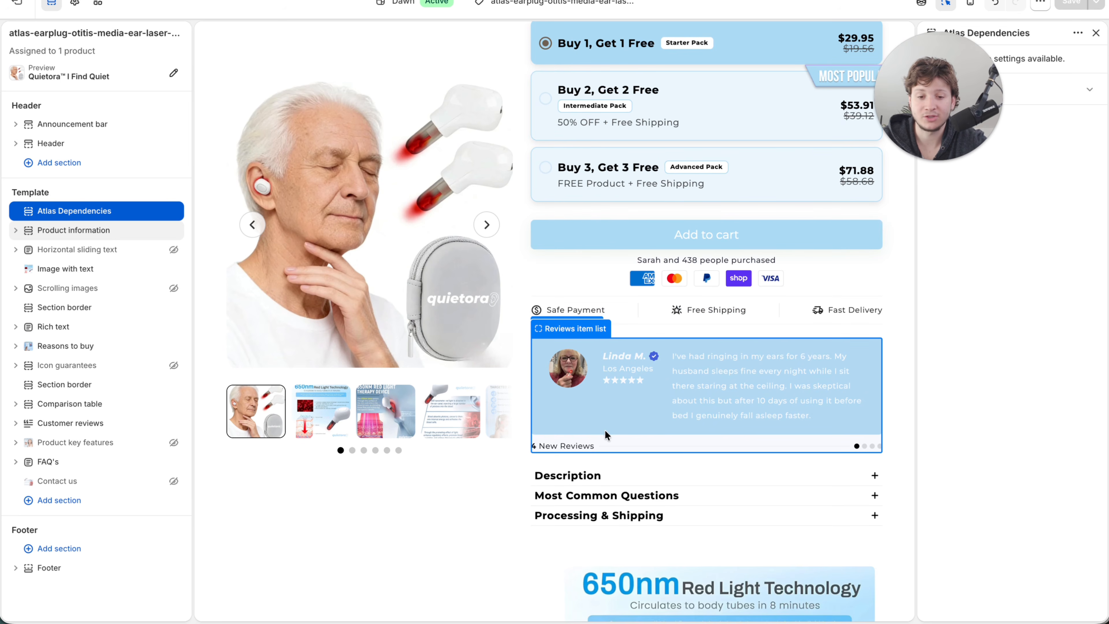
{"action": "scroll", "coordinate": [530, 414], "scroll_direction": "down", "scroll_amount": 7}
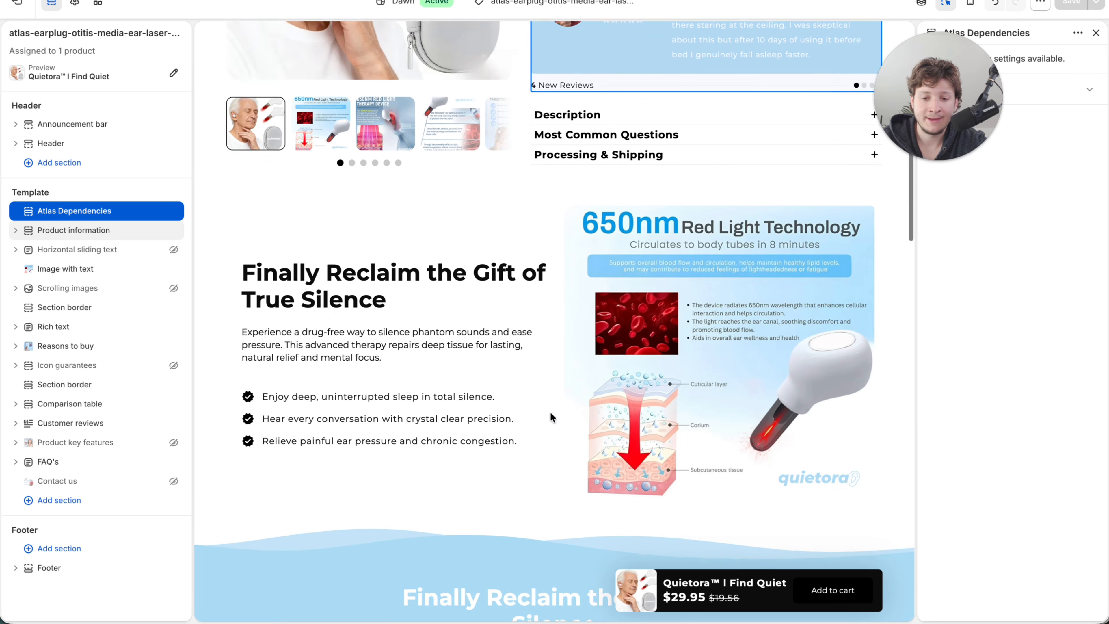
{"action": "scroll", "coordinate": [464, 465], "scroll_direction": "down", "scroll_amount": 11}
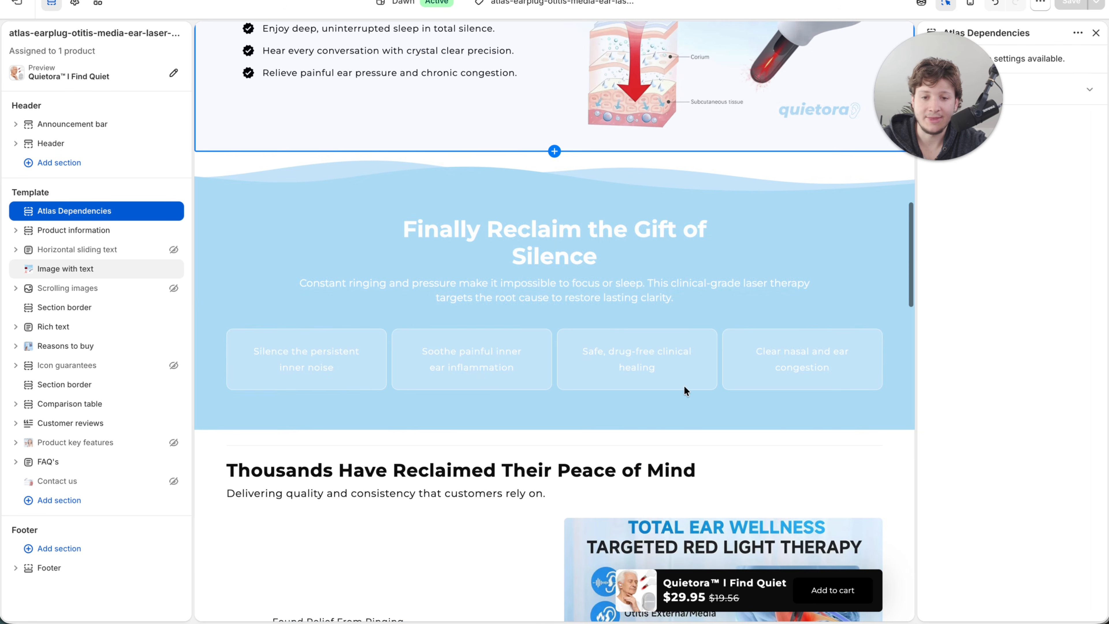
{"action": "scroll", "coordinate": [455, 418], "scroll_direction": "down", "scroll_amount": 9}
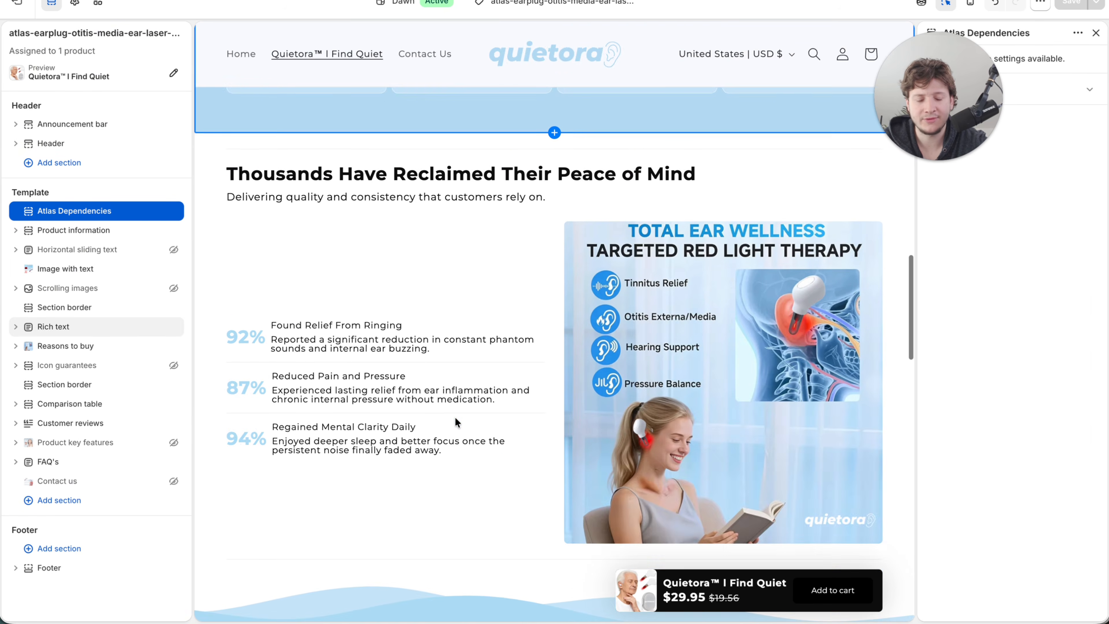
{"action": "scroll", "coordinate": [455, 421], "scroll_direction": "down", "scroll_amount": 6}
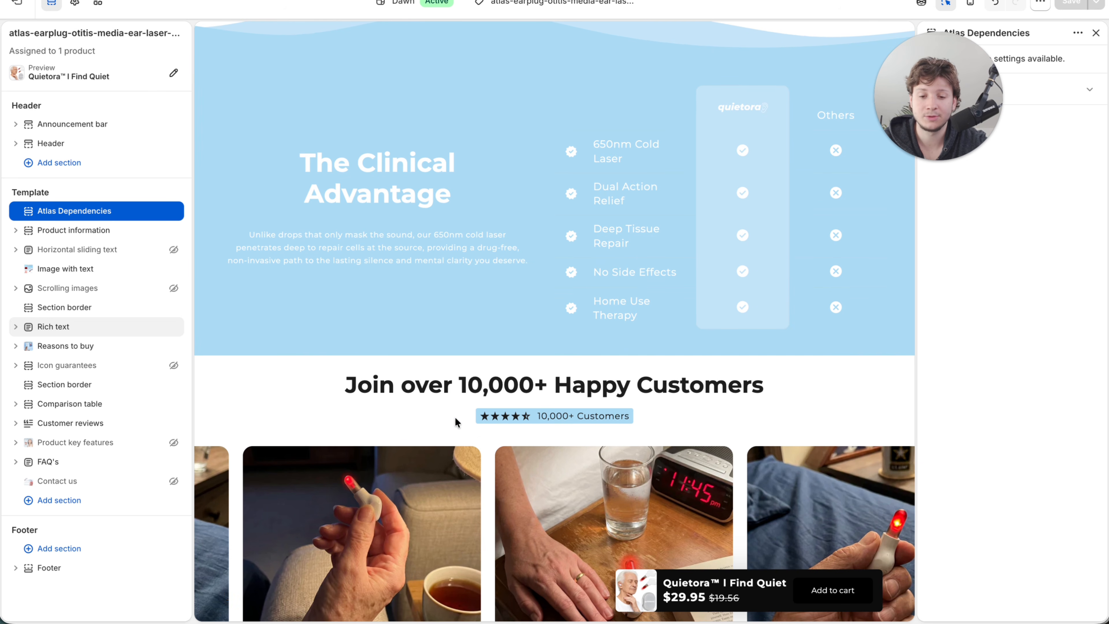
{"action": "scroll", "coordinate": [454, 421], "scroll_direction": "down", "scroll_amount": 2}
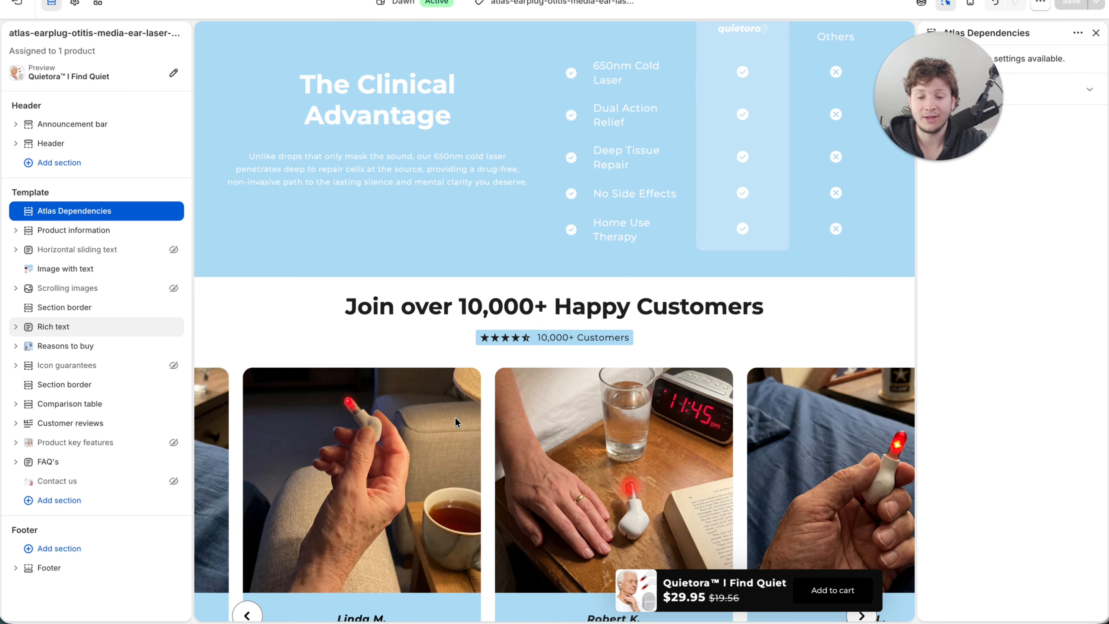
{"action": "scroll", "coordinate": [455, 421], "scroll_direction": "down", "scroll_amount": 5}
{"action": "scroll", "coordinate": [518, 415], "scroll_direction": "down", "scroll_amount": 1}
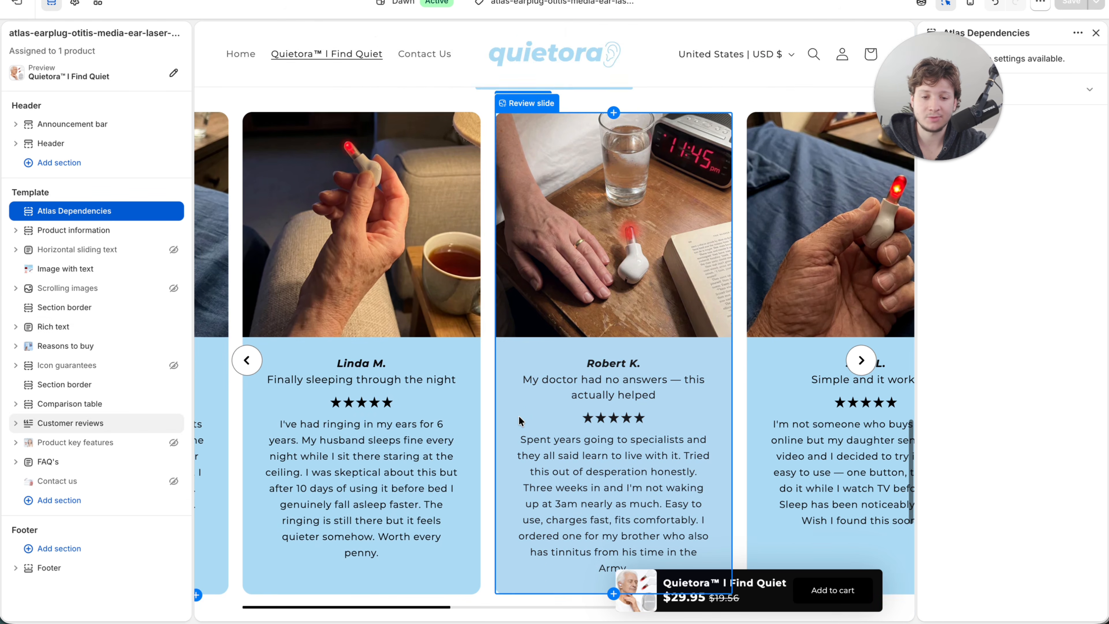
{"action": "scroll", "coordinate": [518, 415], "scroll_direction": "up", "scroll_amount": 3}
{"action": "scroll", "coordinate": [519, 416], "scroll_direction": "down", "scroll_amount": 5}
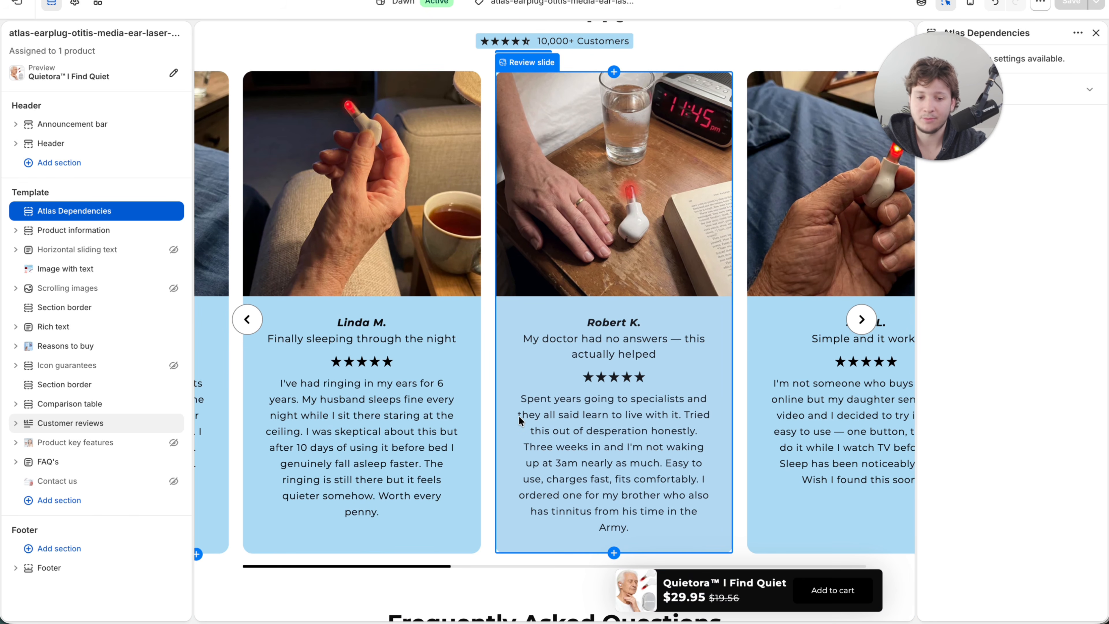
{"action": "scroll", "coordinate": [519, 415], "scroll_direction": "down", "scroll_amount": 3}
{"action": "scroll", "coordinate": [520, 417], "scroll_direction": "down", "scroll_amount": 6}
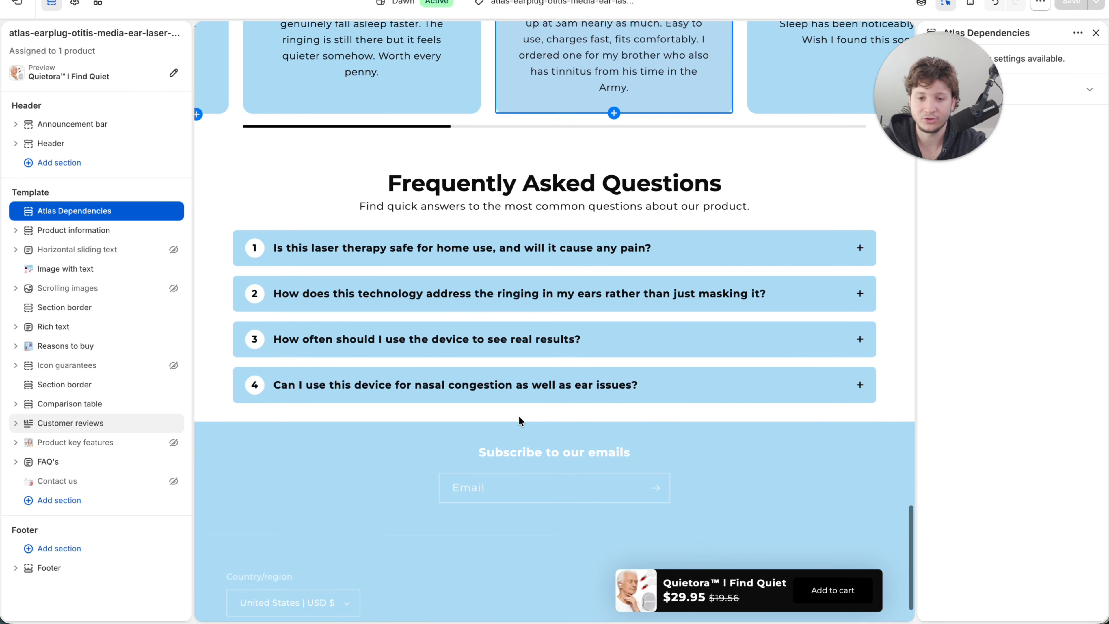
{"action": "scroll", "coordinate": [518, 415], "scroll_direction": "up", "scroll_amount": 2}
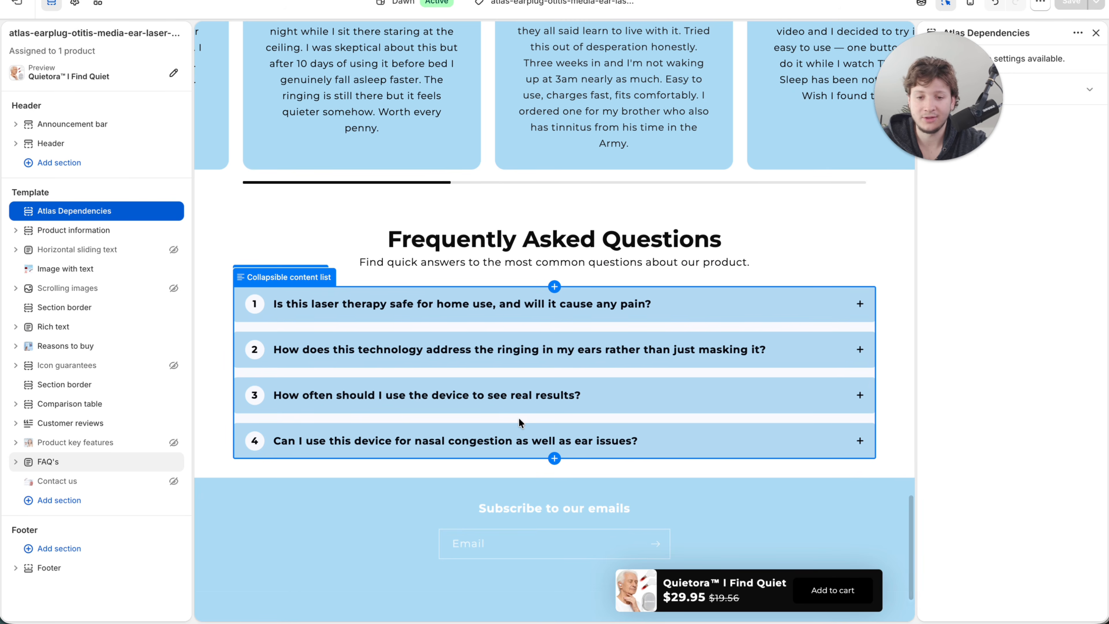
{"action": "scroll", "coordinate": [519, 417], "scroll_direction": "up", "scroll_amount": 20}
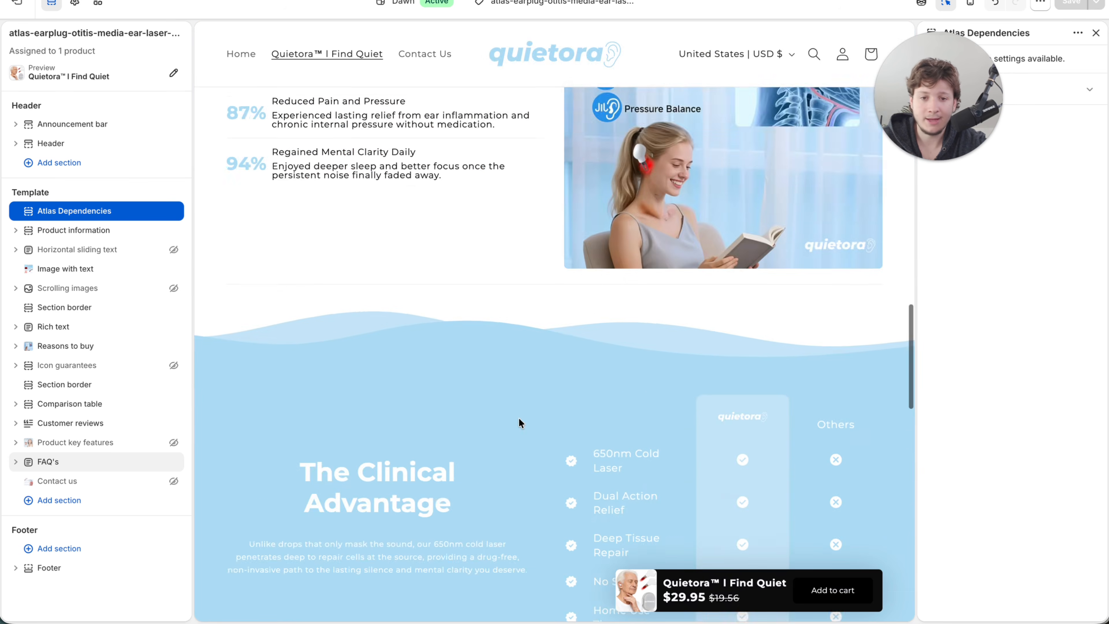
{"action": "scroll", "coordinate": [519, 417], "scroll_direction": "up", "scroll_amount": 3}
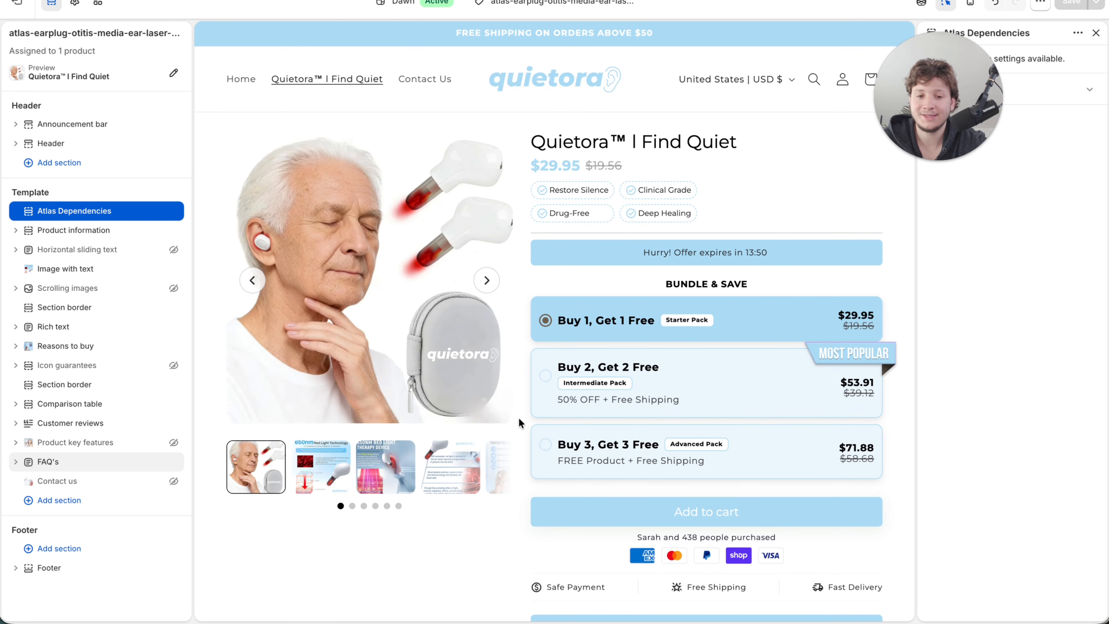